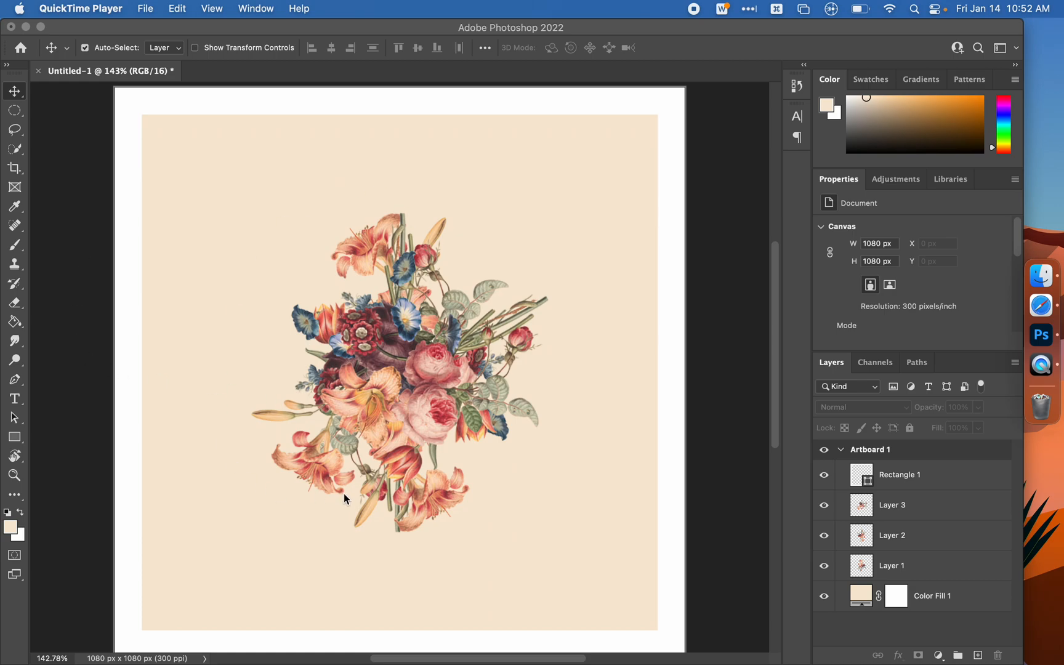
- Set up a new portrait document measuring 1080 by 1080 pixels at 300 pixels/inch
{"action": "left_click", "coordinate": [84, 264]}
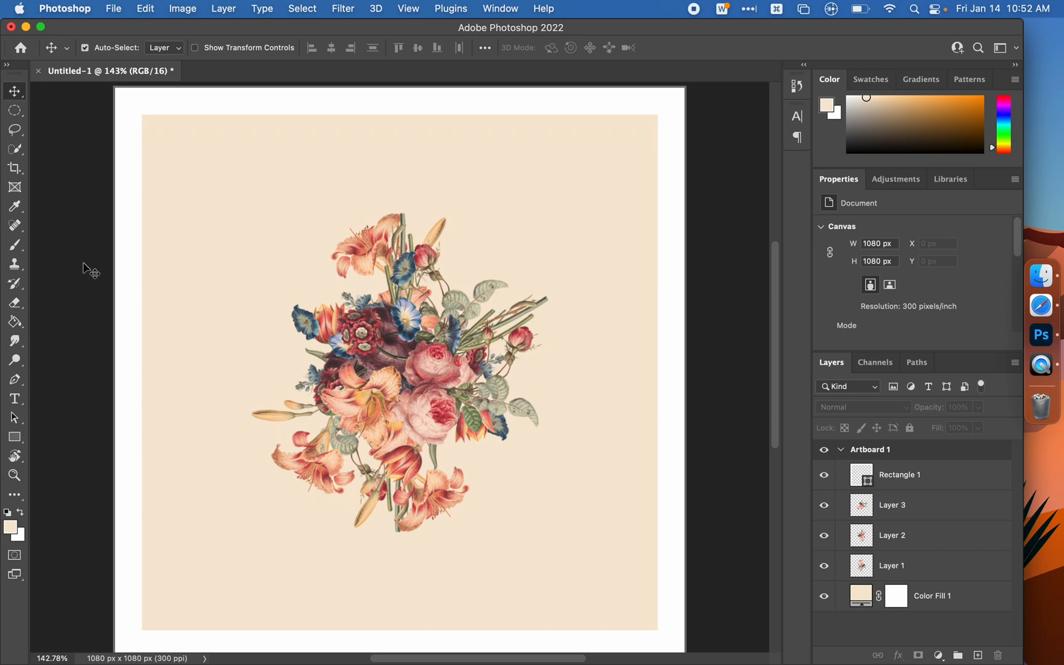
{"action": "left_click", "coordinate": [53, 318]}
{"action": "left_click", "coordinate": [107, 5]}
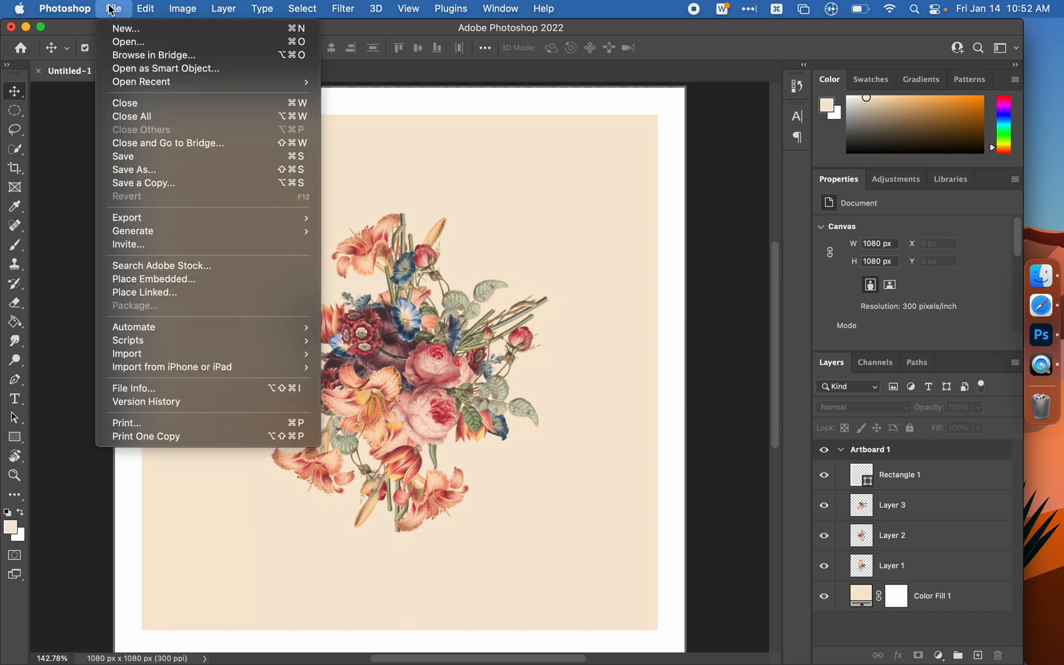
{"action": "left_click", "coordinate": [123, 29]}
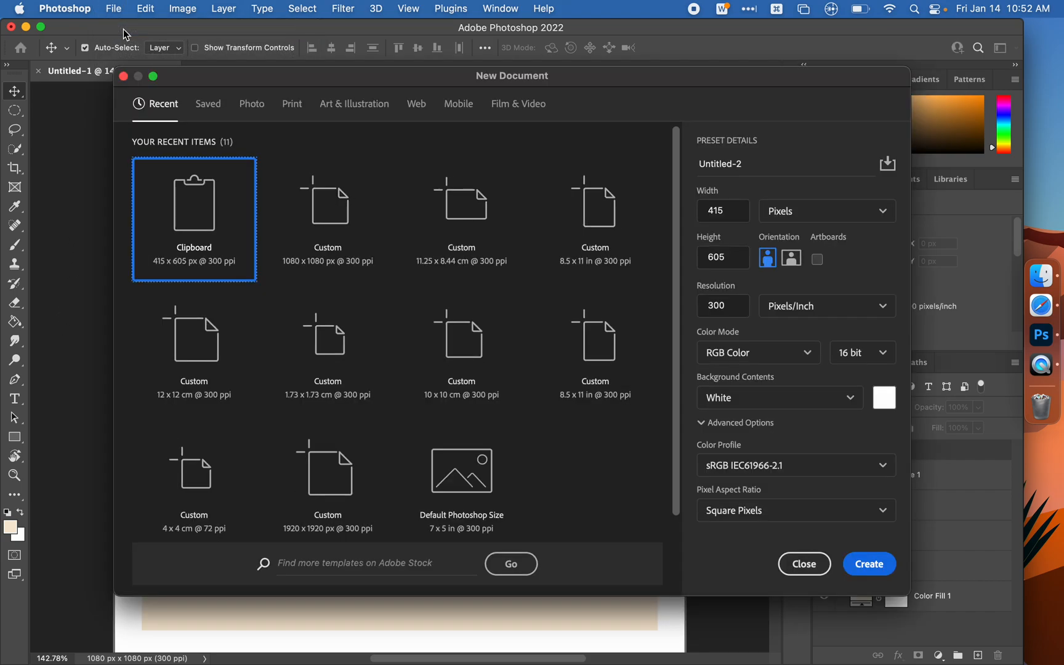
{"action": "left_click", "coordinate": [813, 213]}
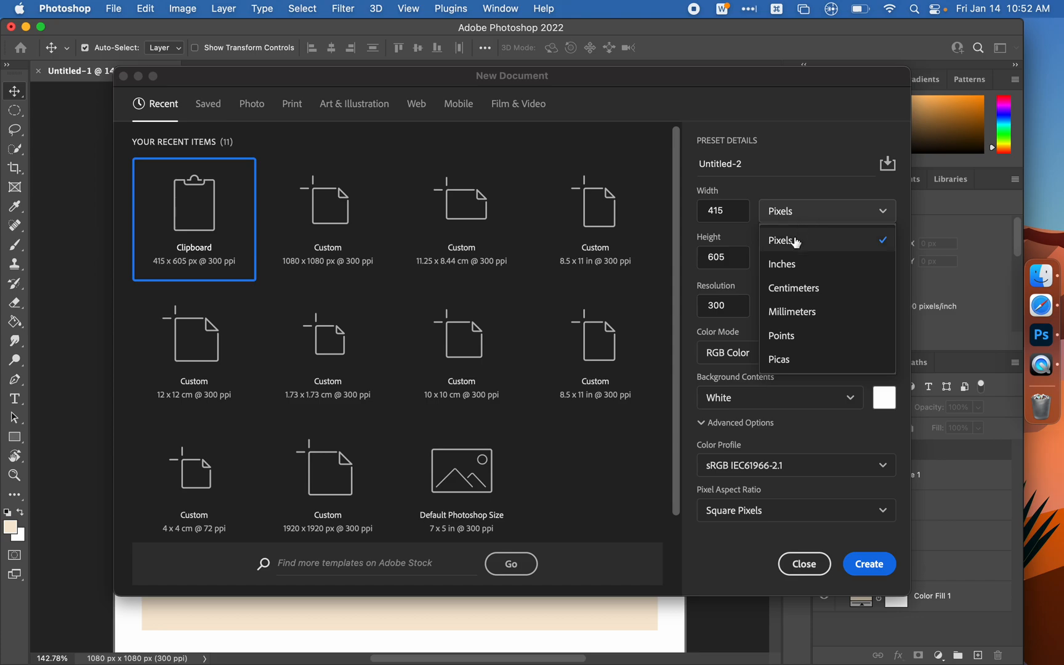
{"action": "left_click", "coordinate": [796, 242]}
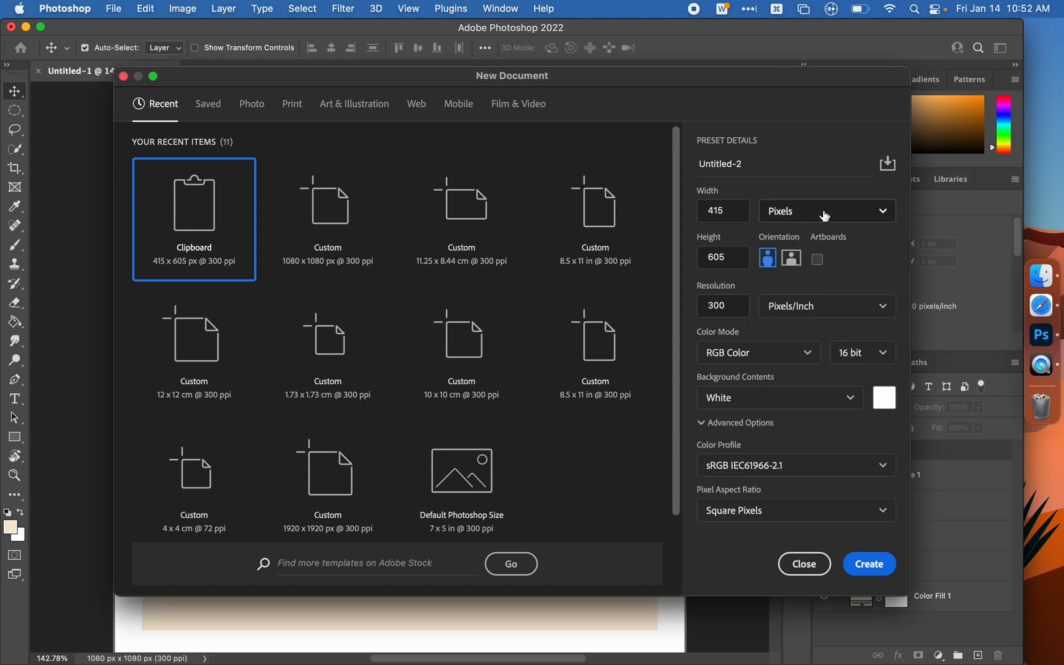
{"action": "left_click_drag", "start_coordinate": [736, 211], "coordinate": [648, 215]}
{"action": "type", "text": "1080"}
{"action": "key", "text": "Tab"}
{"action": "key", "text": "Tab"}
{"action": "type", "text": "1080"}
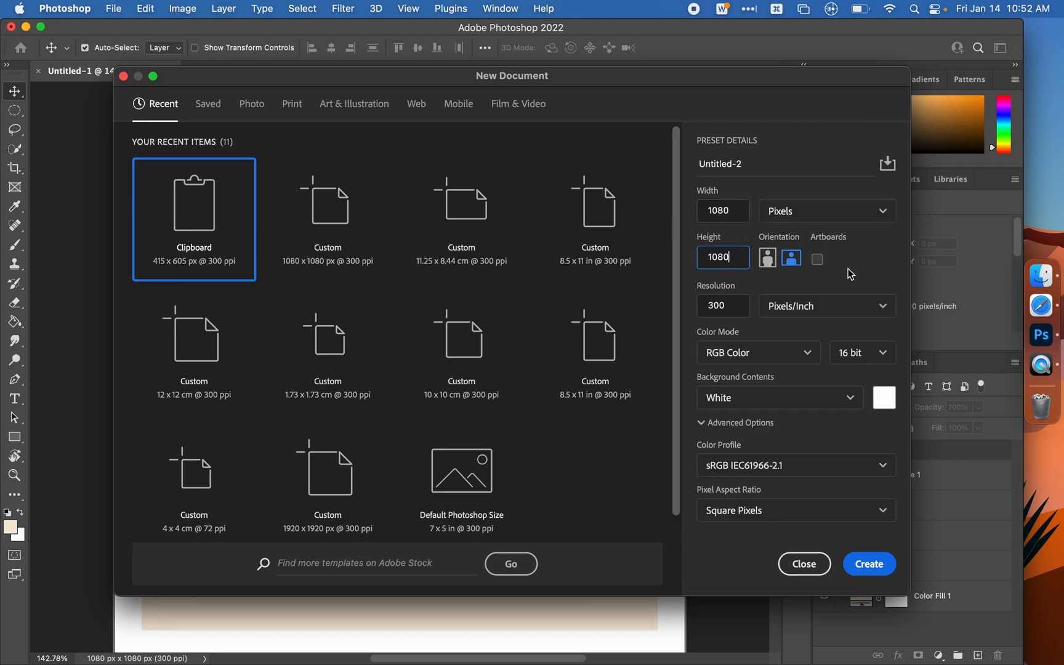
{"action": "left_click", "coordinate": [767, 261]}
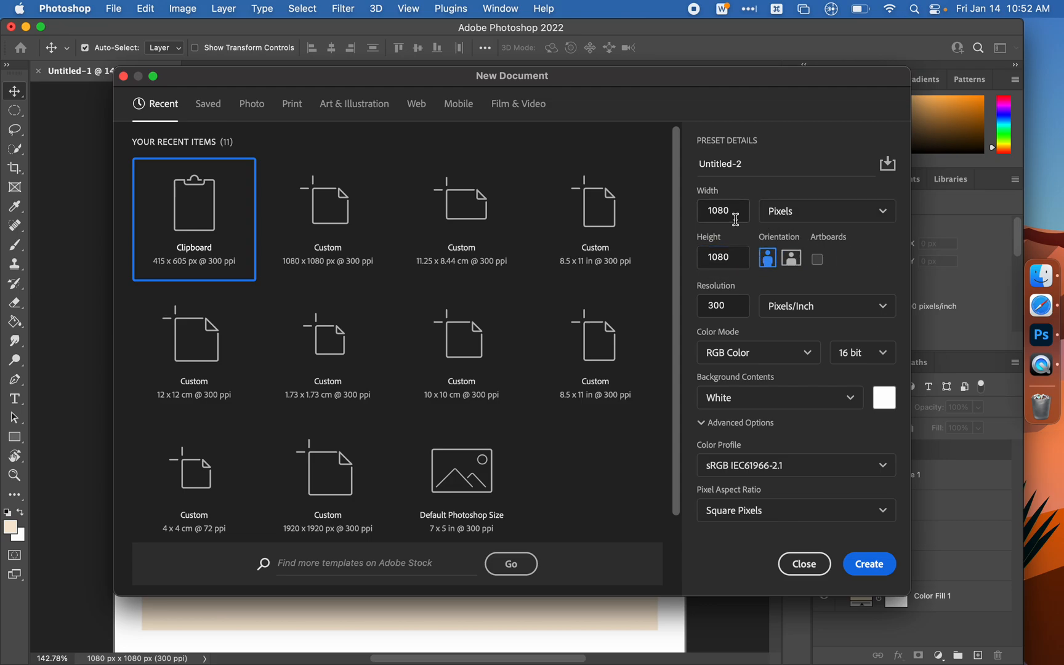
- Enable artboards, choose 16 bit depth and White background contents, and create the document
{"action": "left_click", "coordinate": [817, 259]}
{"action": "left_click", "coordinate": [860, 355]}
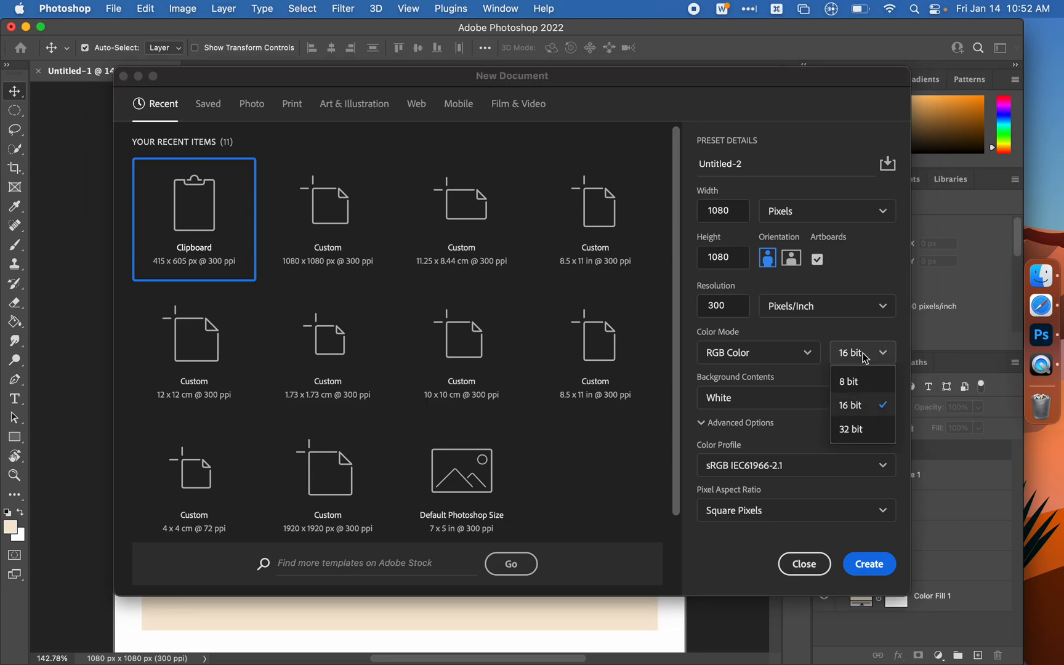
{"action": "left_click", "coordinate": [861, 407]}
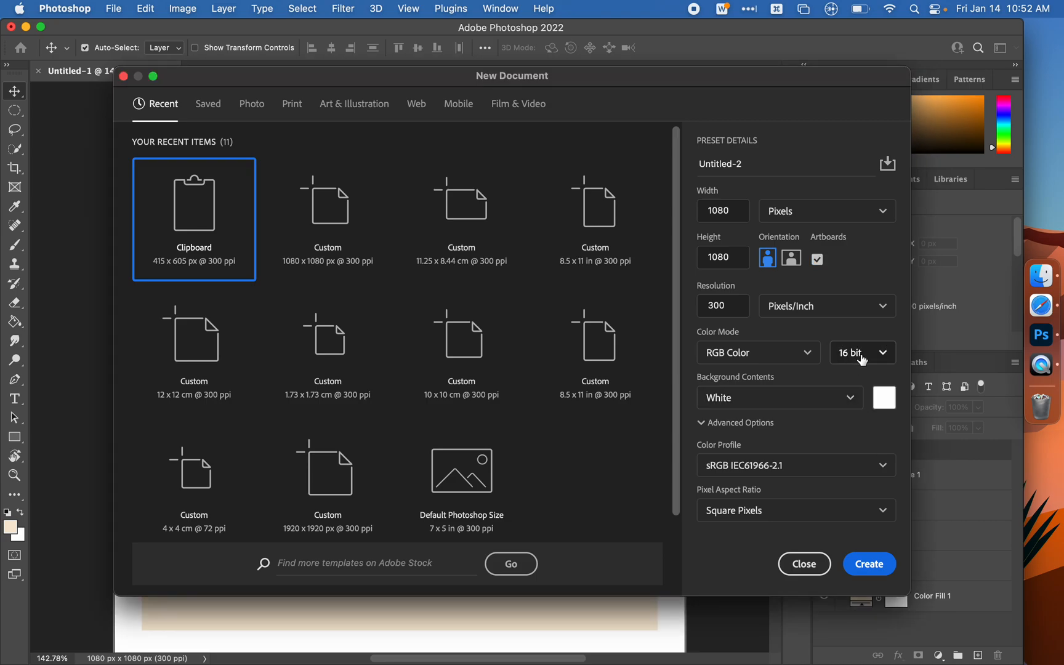
{"action": "left_click", "coordinate": [780, 396]}
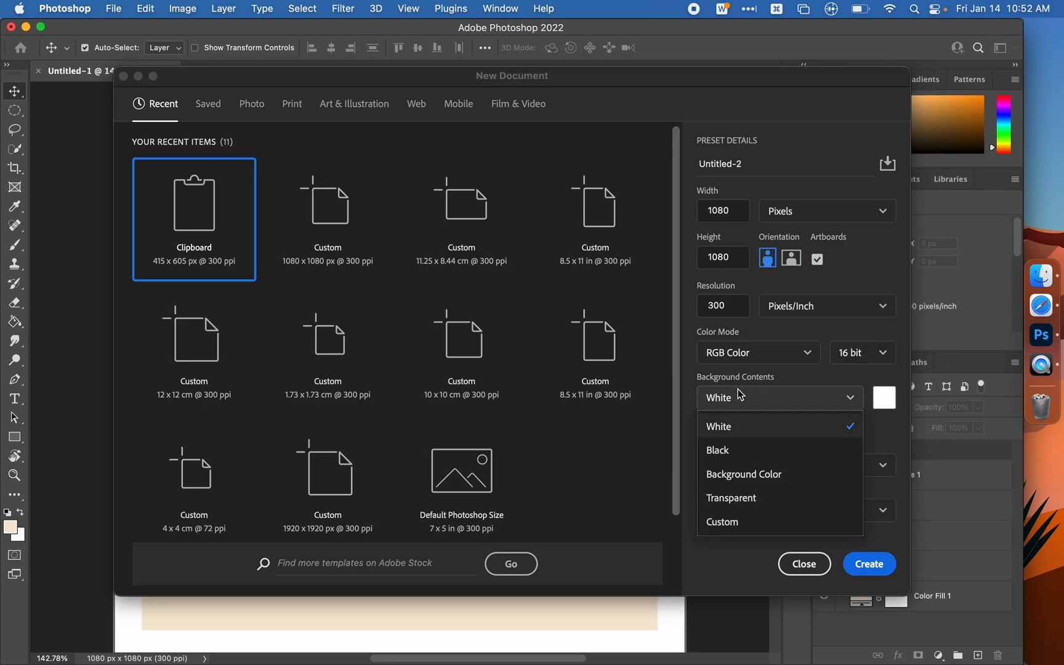
{"action": "left_click", "coordinate": [755, 427]}
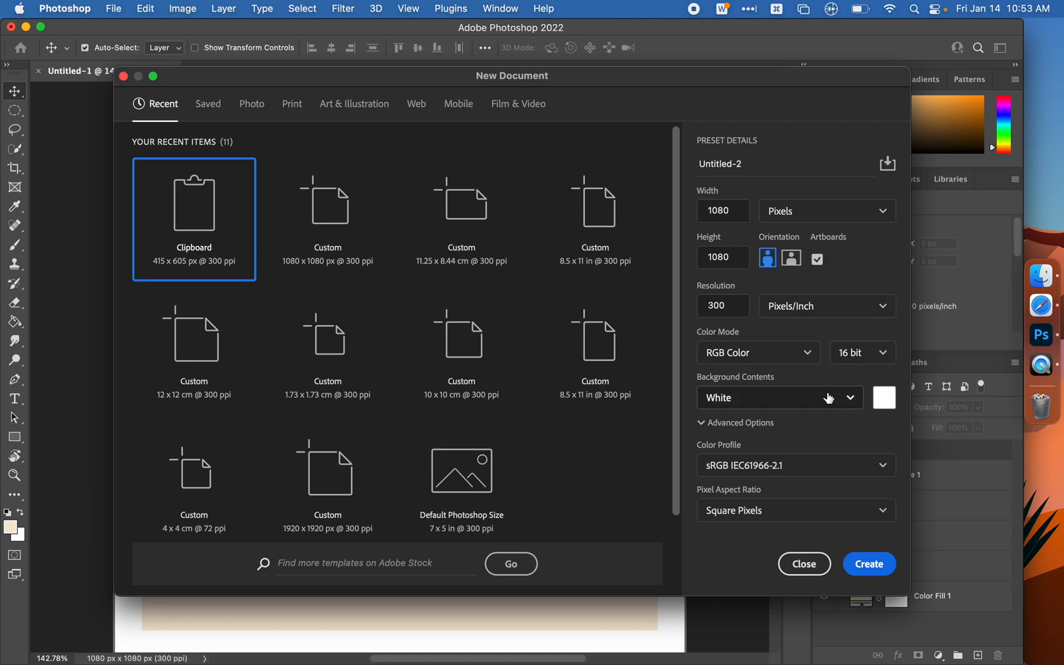
{"action": "left_click", "coordinate": [886, 571]}
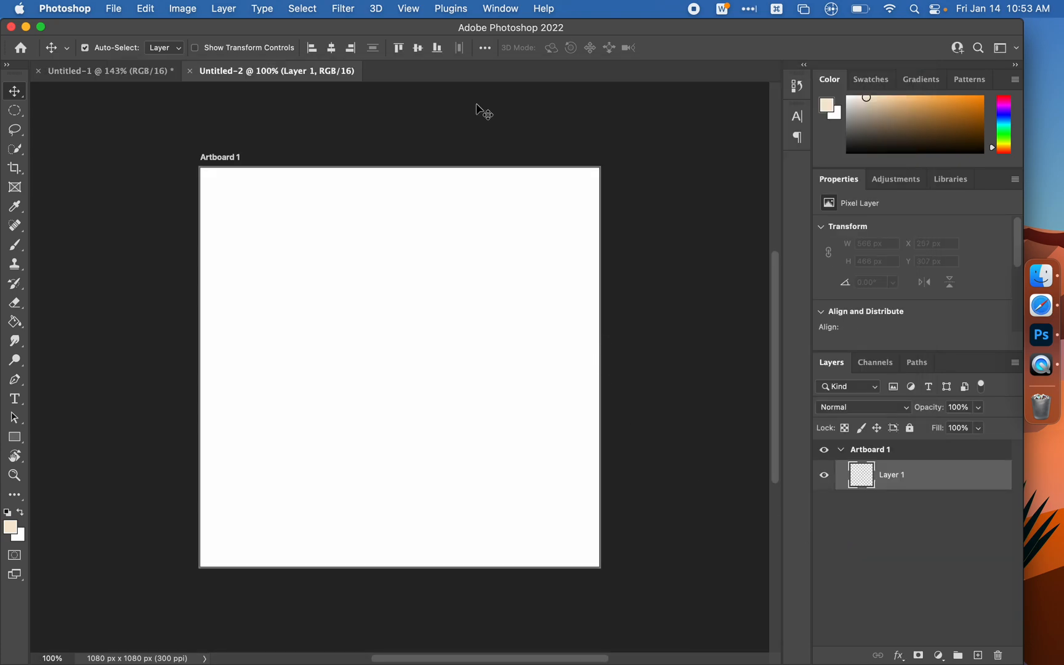
{"action": "left_click", "coordinate": [661, 352]}
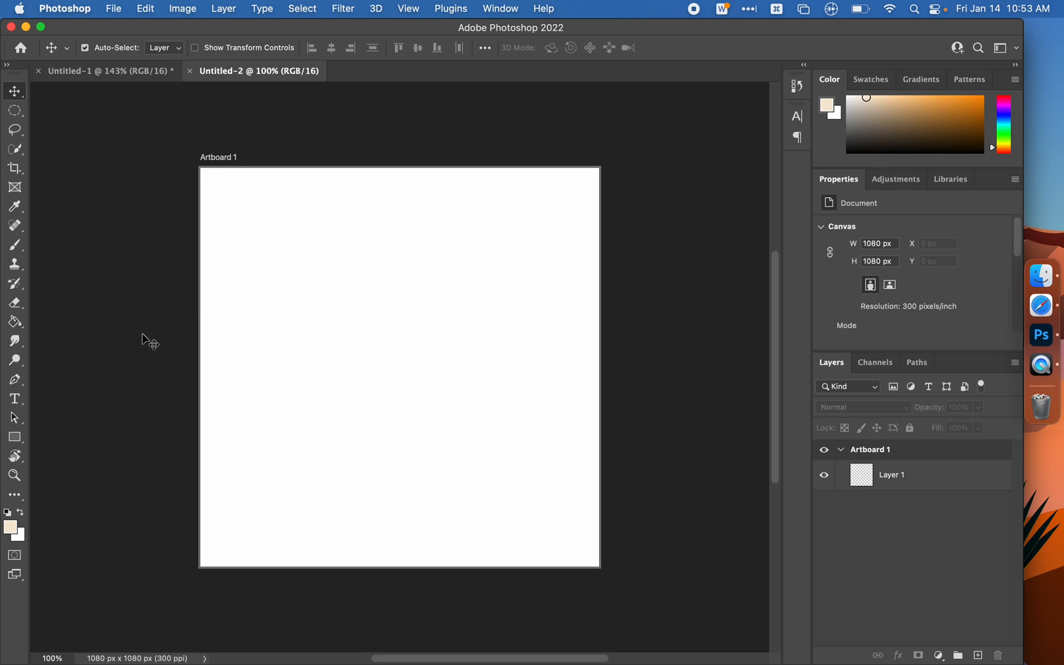
- Switch to Finder, preview Flowers.jpg in the Downloads folder, and return to Photoshop
{"action": "key", "text": "super"}
{"action": "left_click", "coordinate": [1041, 275]}
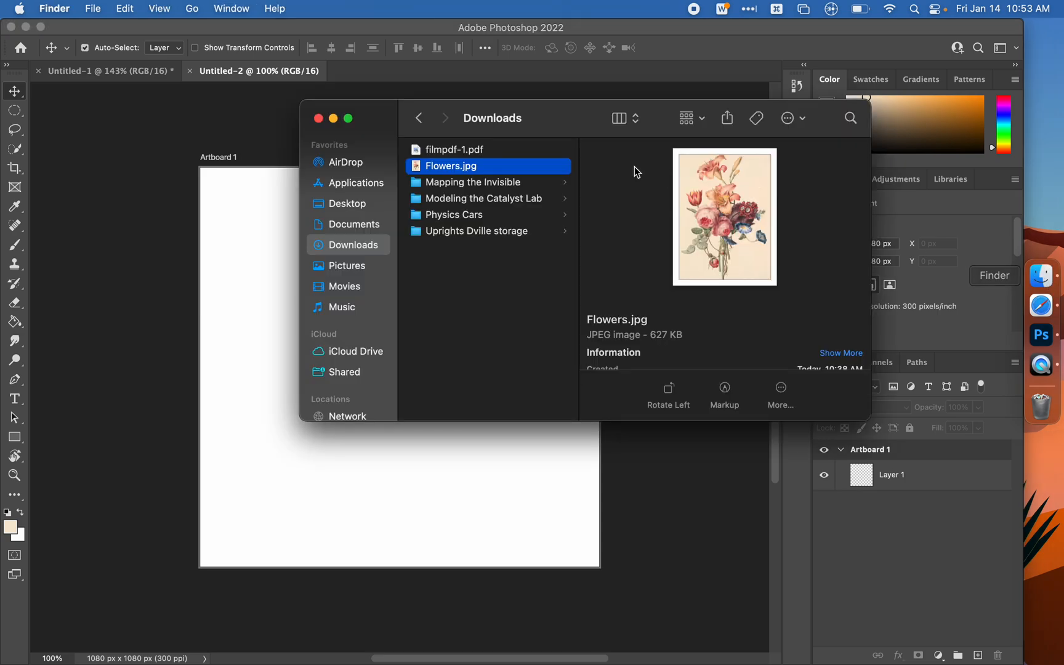
{"action": "key", "text": "space"}
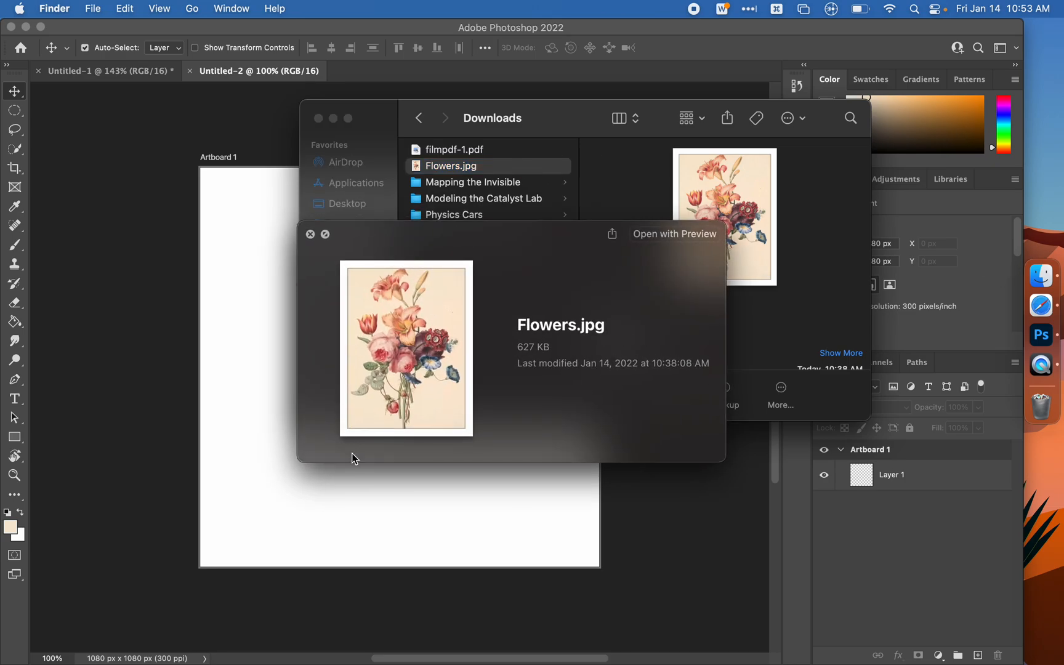
{"action": "key", "text": "space"}
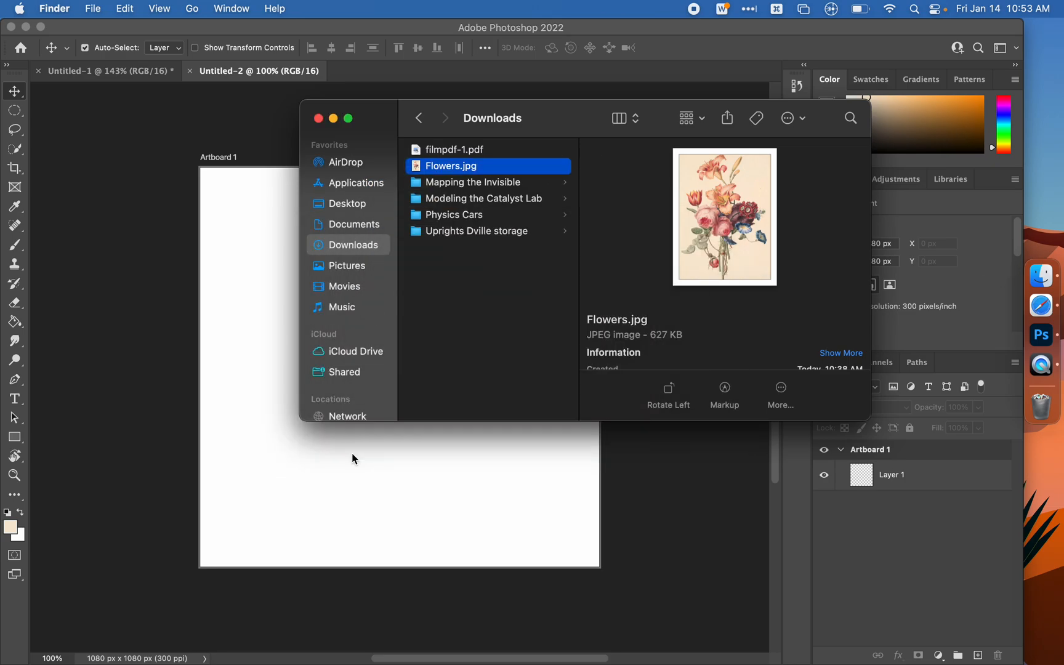
{"action": "left_click", "coordinate": [129, 358]}
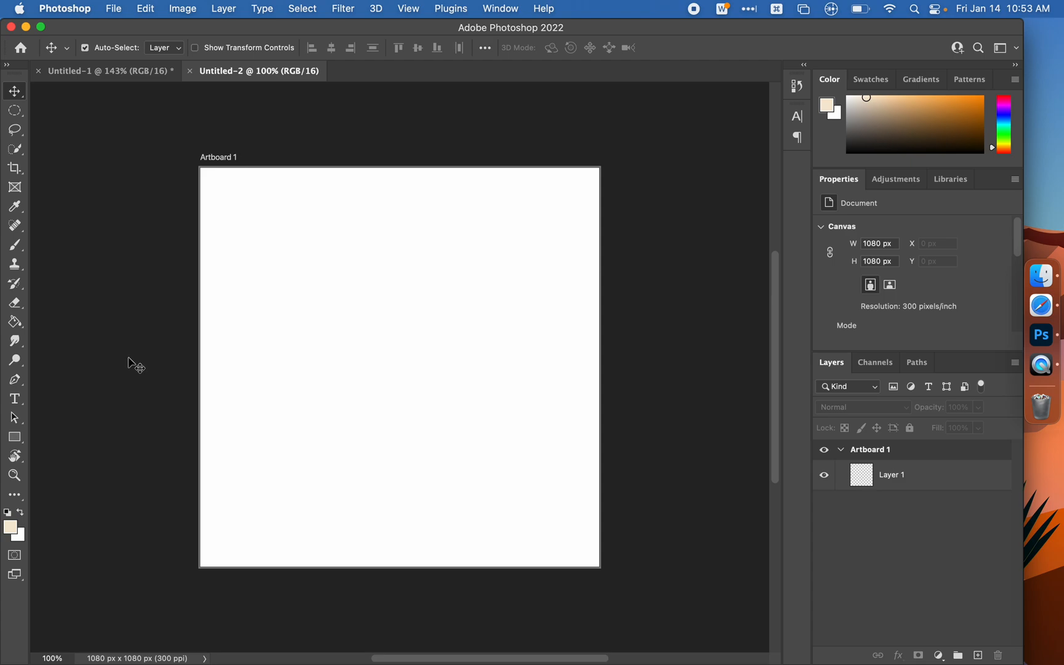
- Open Flowers.jpg as a separate document
{"action": "key", "text": "super+o"}
{"action": "left_click", "coordinate": [356, 172]}
{"action": "double_click", "coordinate": [357, 173]}
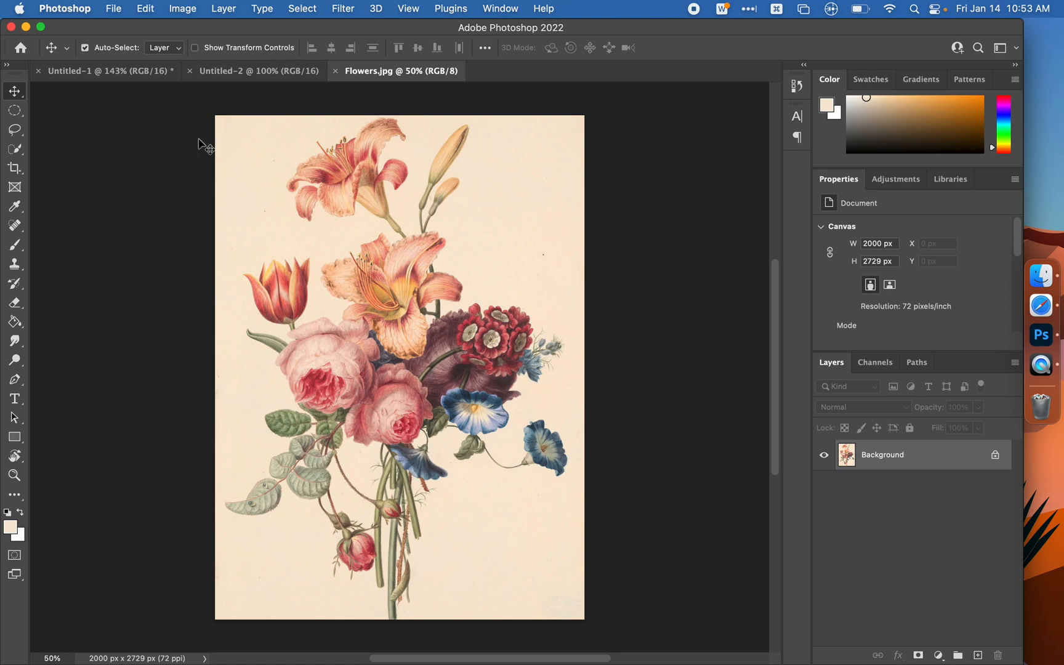
- Copy the entire Flowers.jpg image and paste it into the Untitled-2 artboard
{"action": "left_click", "coordinate": [248, 72]}
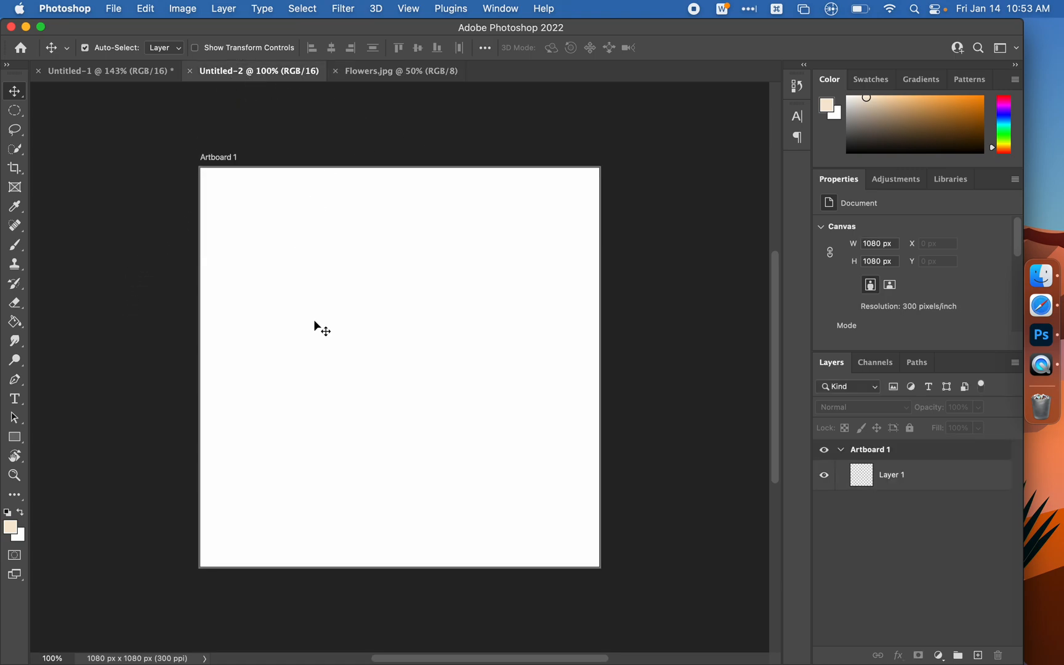
{"action": "left_click", "coordinate": [379, 71]}
{"action": "key", "text": "super+a"}
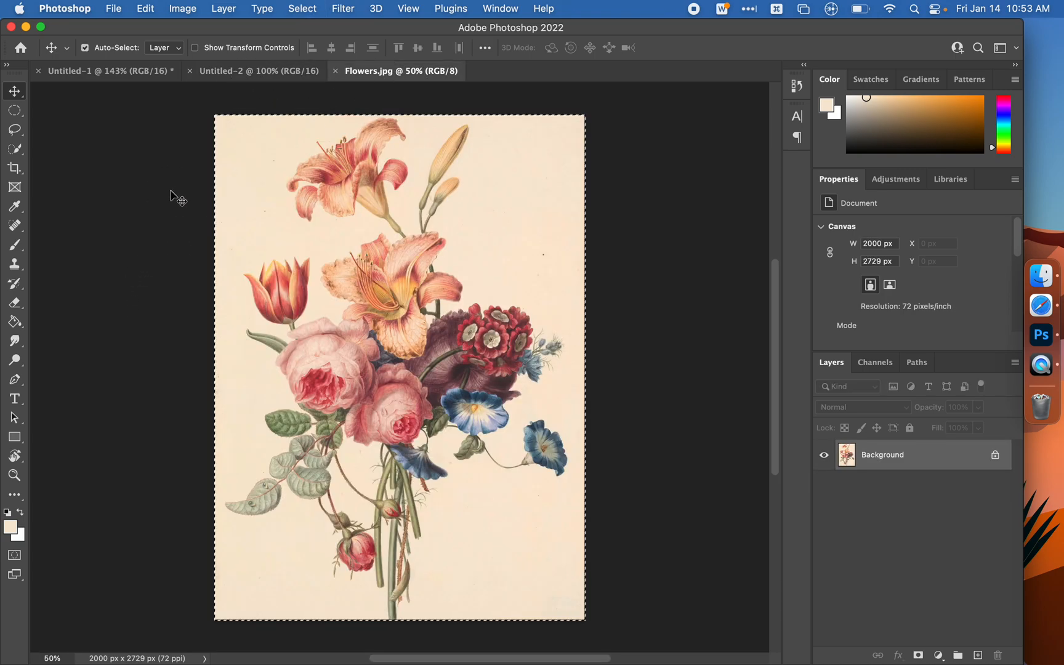
{"action": "key", "text": "super+c"}
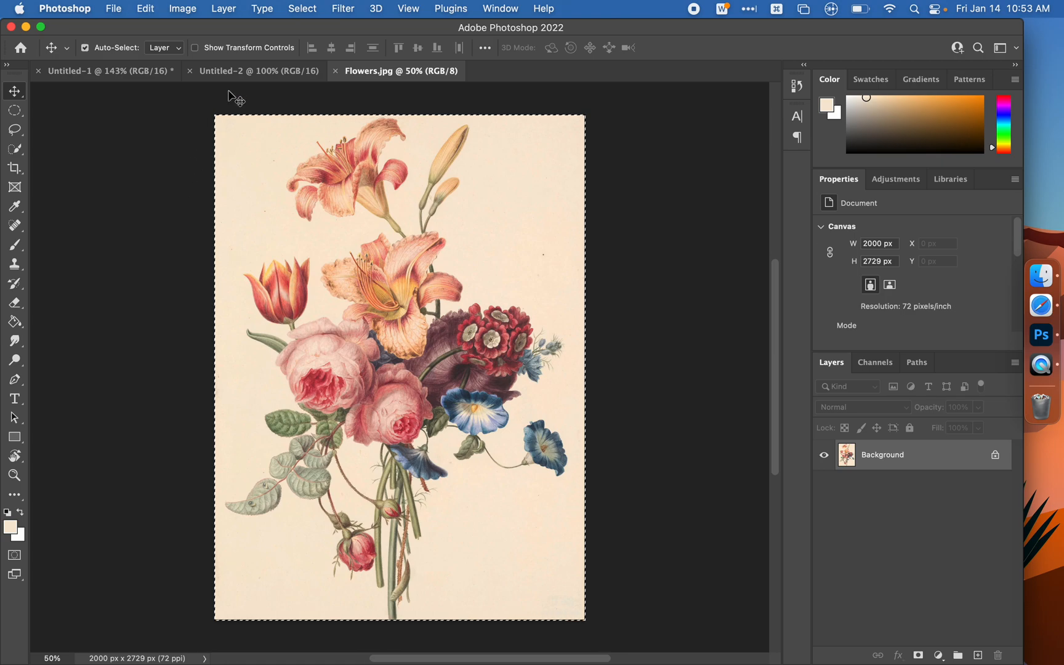
{"action": "left_click", "coordinate": [290, 71]}
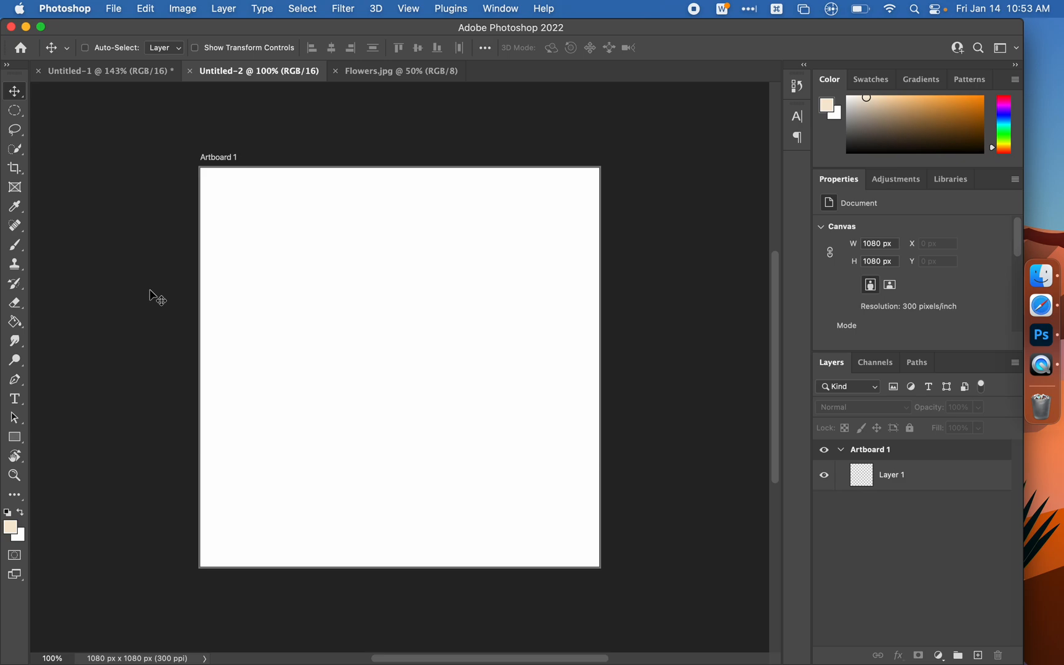
{"action": "key", "text": "super+v"}
- Move the oversized pasted flower image around within the artboard
{"action": "left_click_drag", "start_coordinate": [524, 457], "coordinate": [371, 213]}
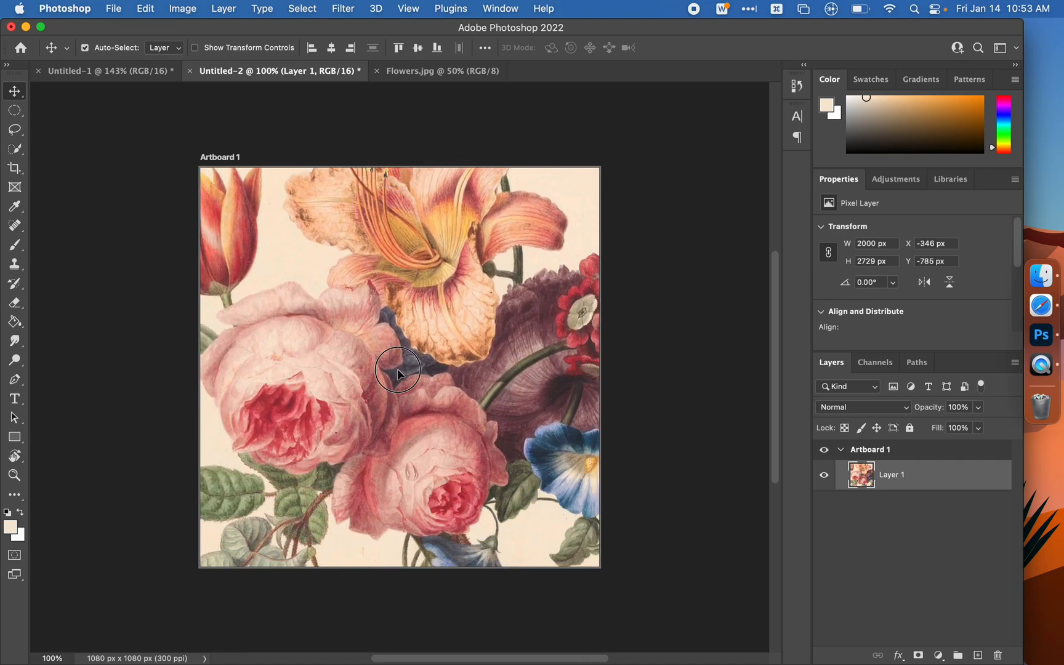
{"action": "left_click_drag", "start_coordinate": [397, 368], "coordinate": [452, 484]}
{"action": "left_click_drag", "start_coordinate": [429, 446], "coordinate": [457, 471]}
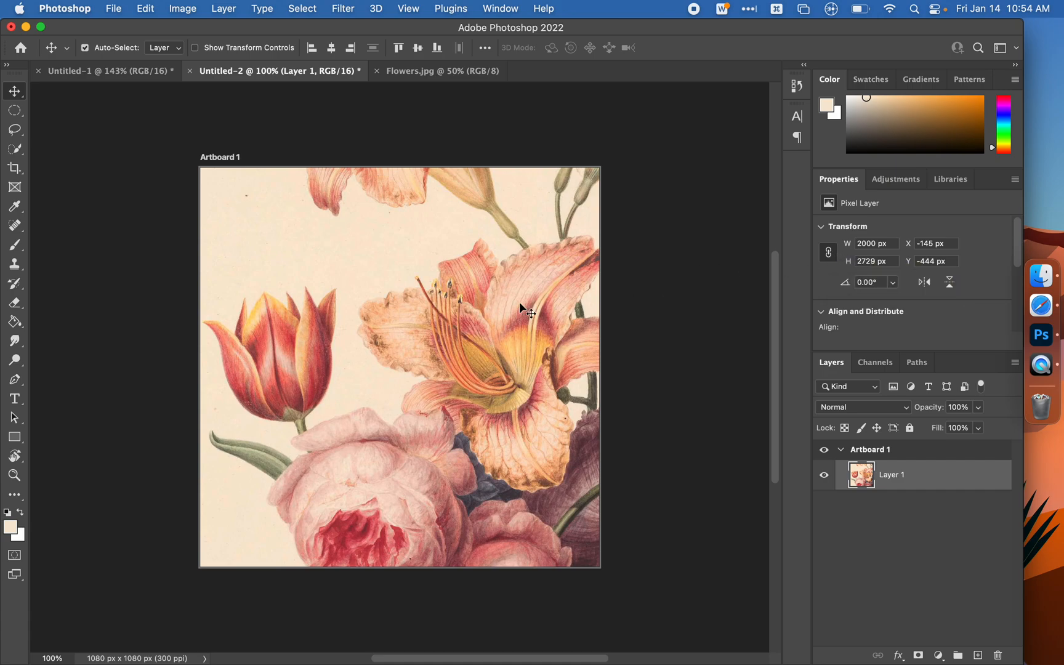
{"action": "left_click_drag", "start_coordinate": [441, 317], "coordinate": [381, 356]}
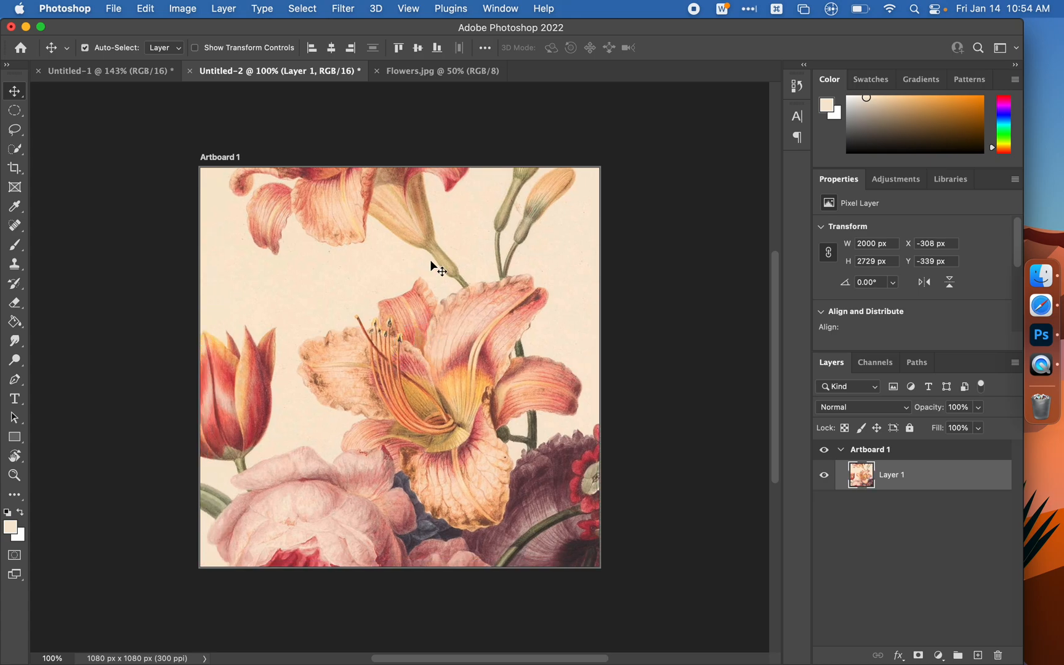
- Set the flower layer's height to 1080 px with linked proportions, and centre it horizontally and vertically on the artboard
{"action": "left_click", "coordinate": [884, 265]}
{"action": "type", "text": "1080"}
{"action": "key", "text": "Return"}
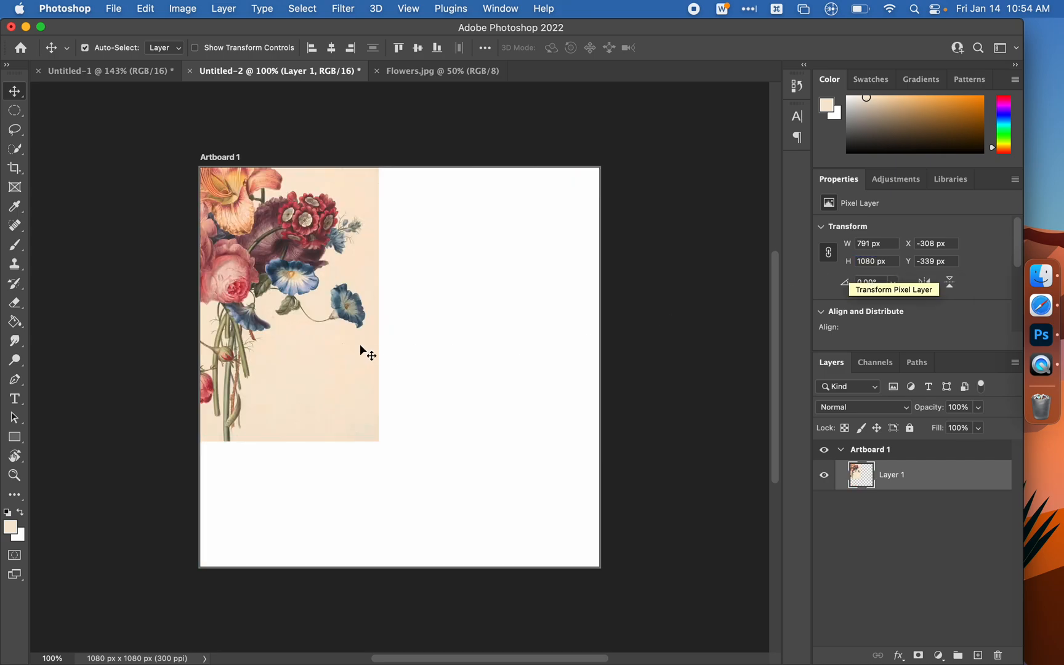
{"action": "left_click_drag", "start_coordinate": [257, 269], "coordinate": [325, 334]}
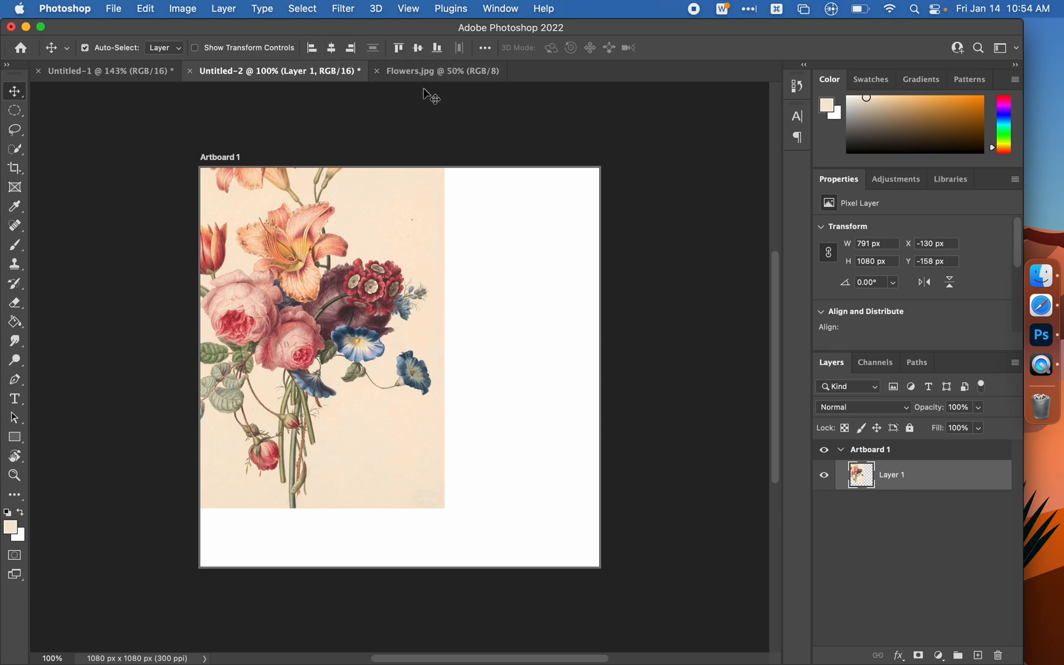
{"action": "left_click", "coordinate": [333, 50]}
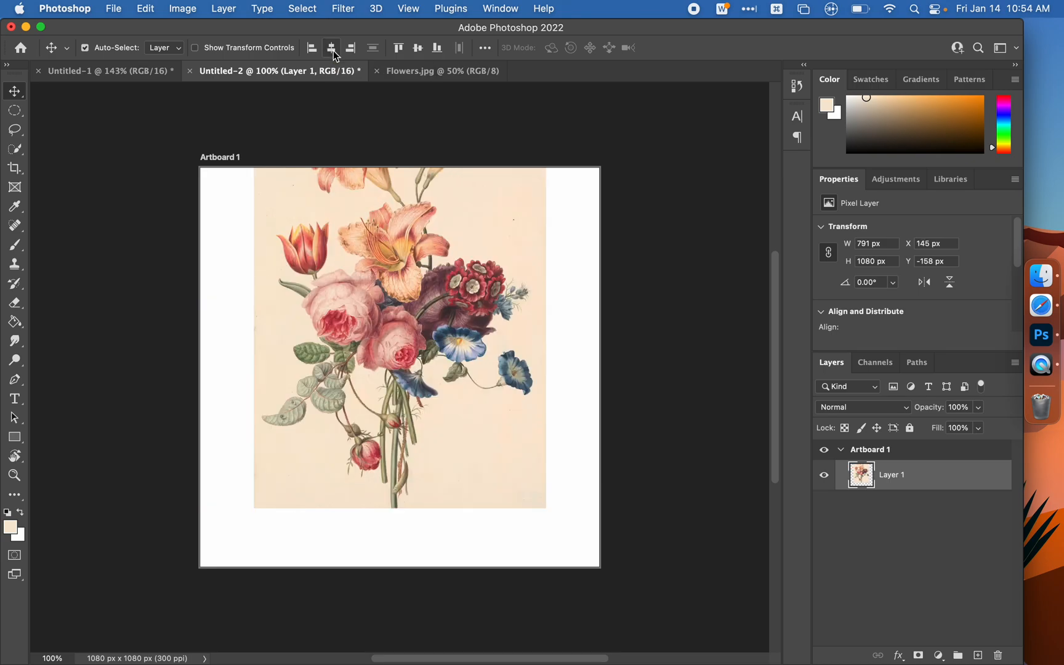
{"action": "left_click", "coordinate": [417, 49]}
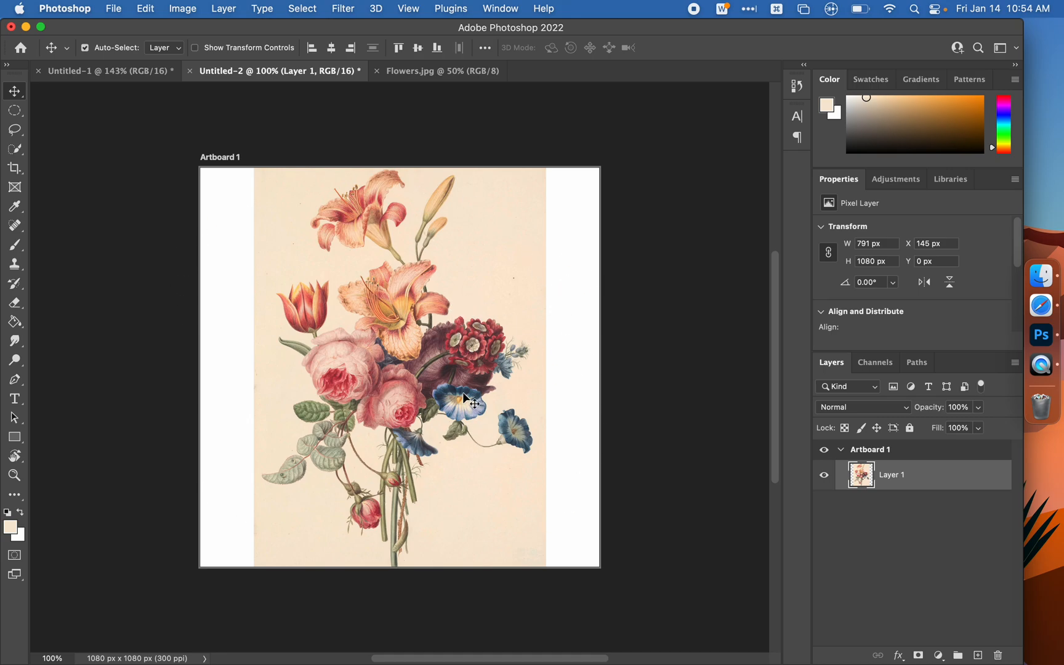
{"action": "key", "text": "super+t"}
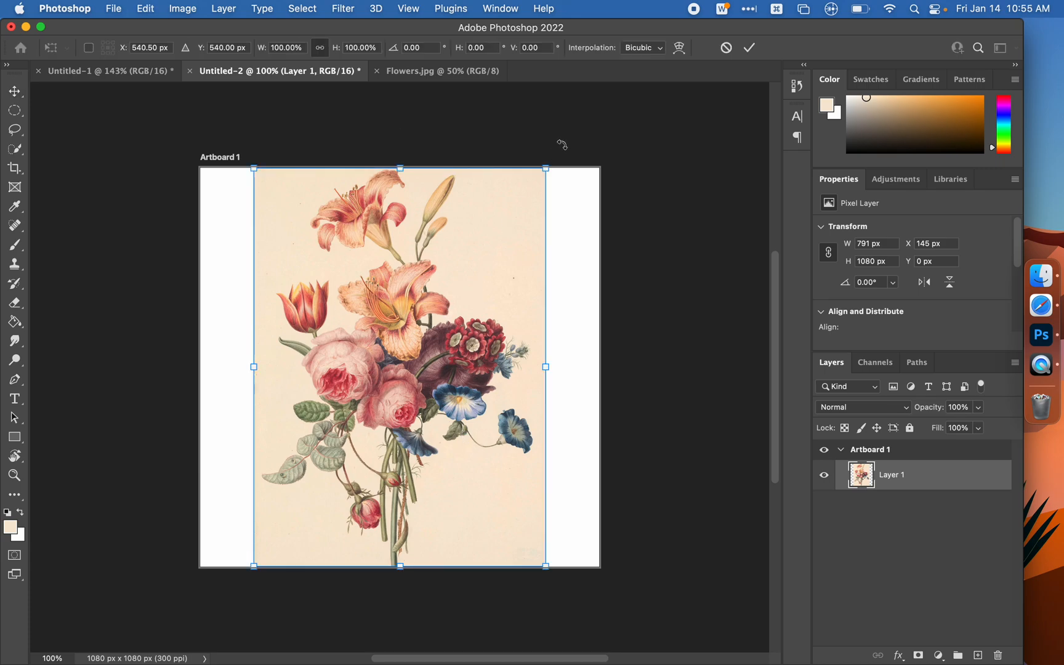
{"action": "left_click", "coordinate": [548, 170]}
{"action": "left_click_drag", "start_coordinate": [548, 170], "coordinate": [468, 231]}
{"action": "left_click_drag", "start_coordinate": [424, 283], "coordinate": [523, 198]}
{"action": "left_click_drag", "start_coordinate": [522, 384], "coordinate": [497, 377]}
{"action": "key", "text": "super+z"}
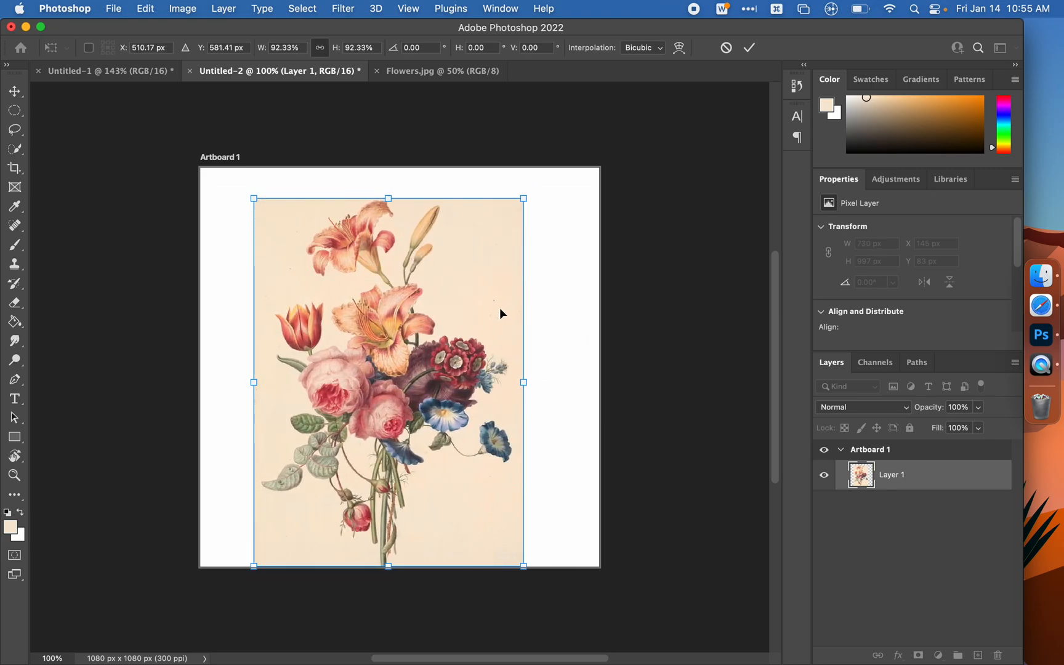
{"action": "key", "text": "super+z"}
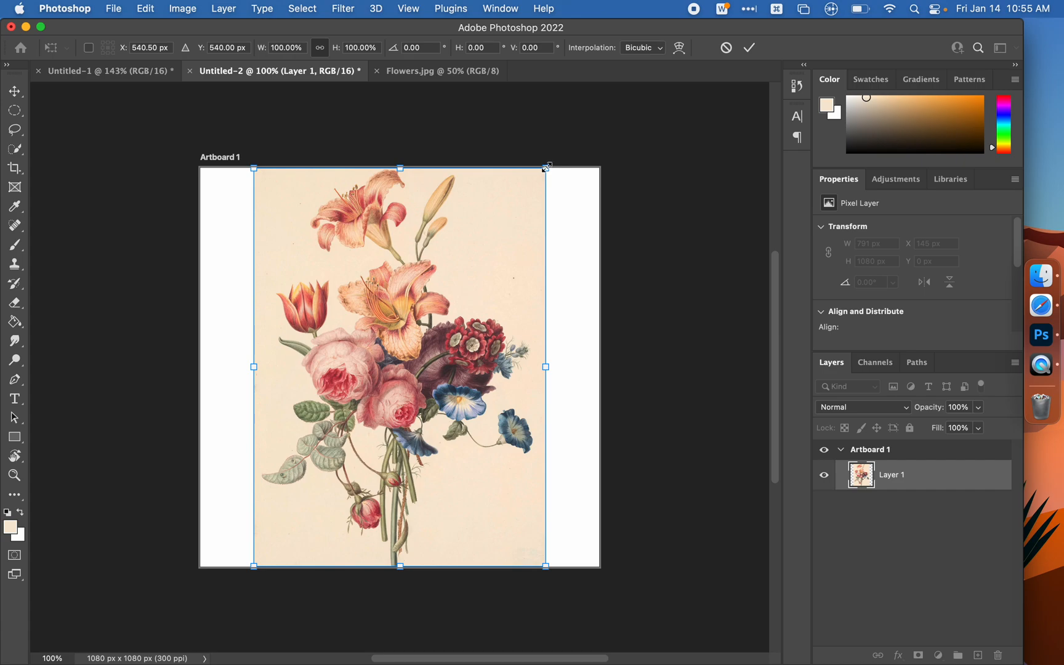
- Scale the flower layer proportionally about its centre to about 58%, and align it to the artboard's horizontal centre
{"action": "left_click_drag", "start_coordinate": [546, 167], "coordinate": [481, 248]}
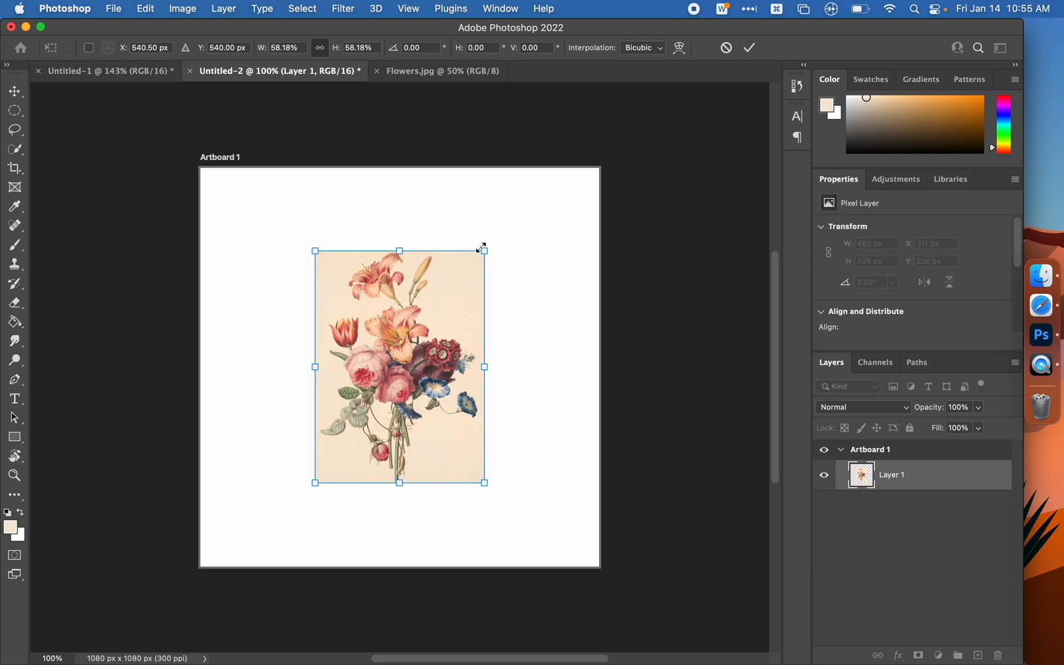
{"action": "left_click", "coordinate": [750, 47]}
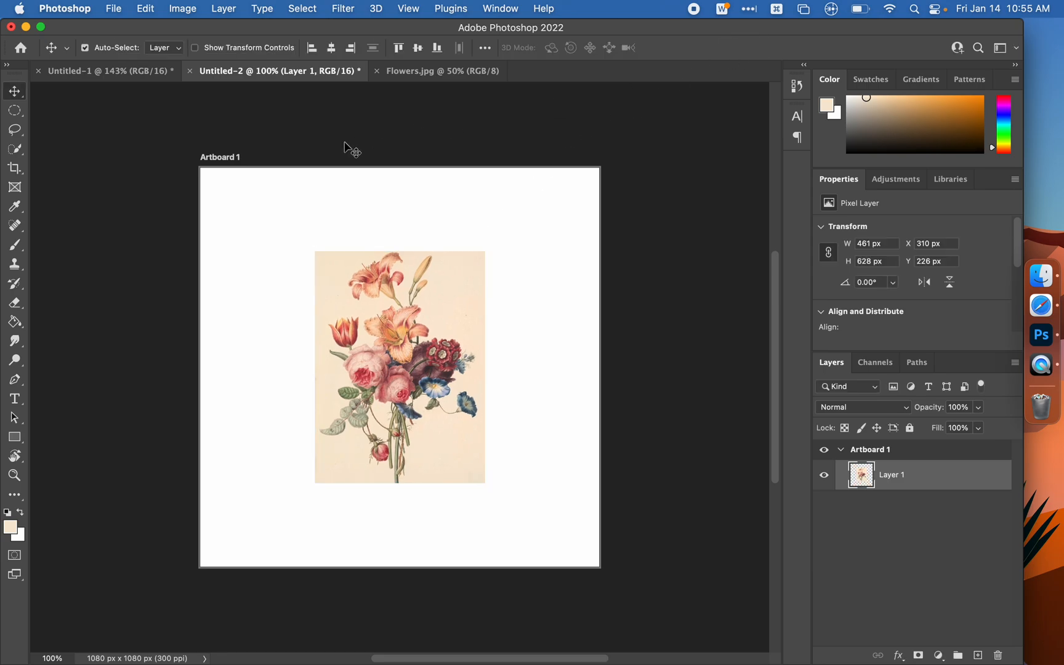
{"action": "left_click", "coordinate": [333, 55]}
- Add a blue (#2181f8) solid colour fill layer to the artboard and place it beneath the flower layer
{"action": "left_click", "coordinate": [939, 656]}
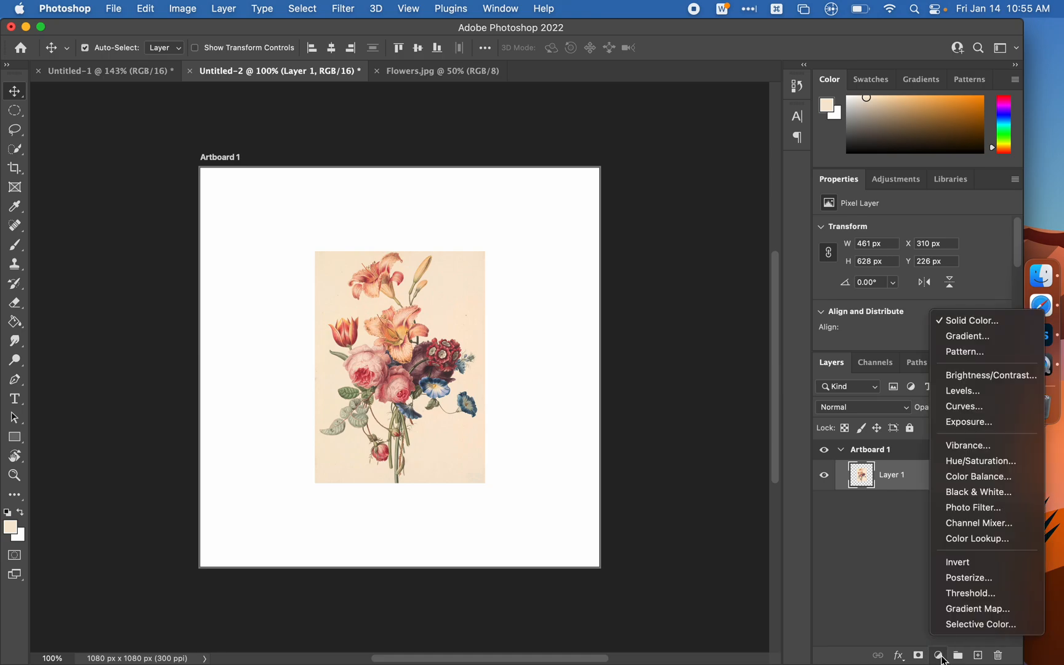
{"action": "left_click", "coordinate": [959, 321]}
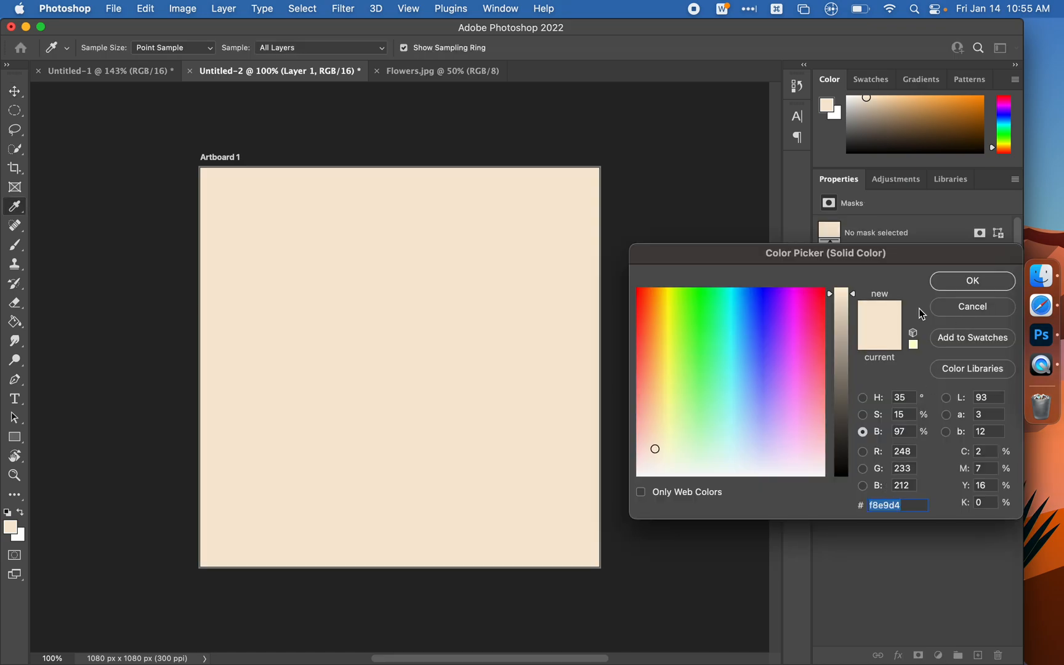
{"action": "left_click", "coordinate": [749, 313]}
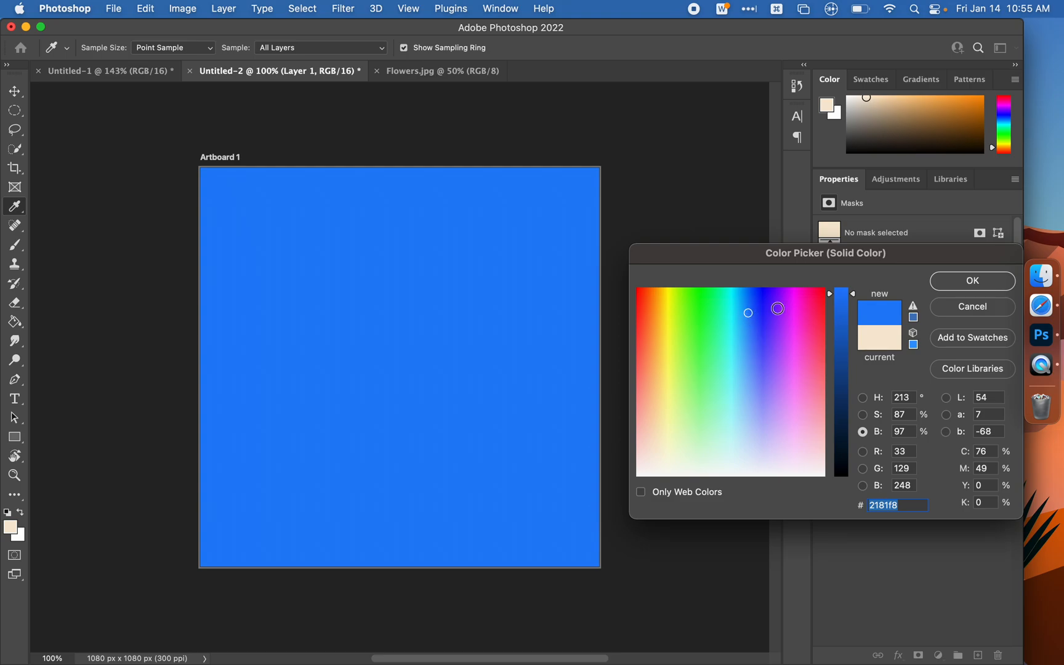
{"action": "left_click", "coordinate": [968, 281]}
{"action": "left_click_drag", "start_coordinate": [926, 475], "coordinate": [922, 516]}
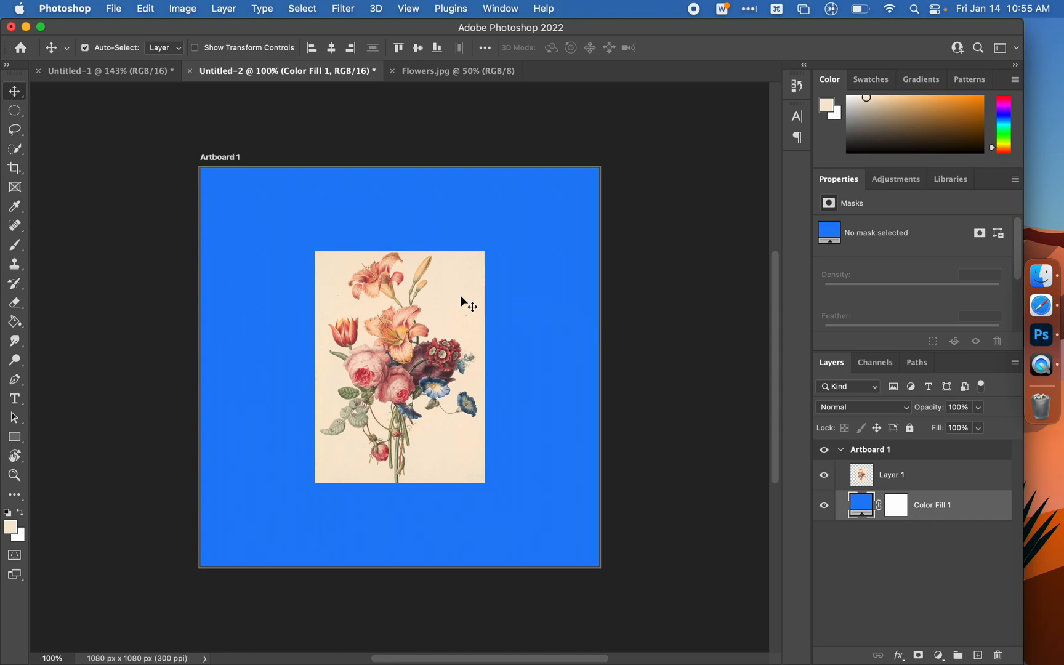
- Try fill colours sampled from the flowers, and recolour the fill layer with the cream sampled from the flower image's paper background
{"action": "double_click", "coordinate": [861, 505]}
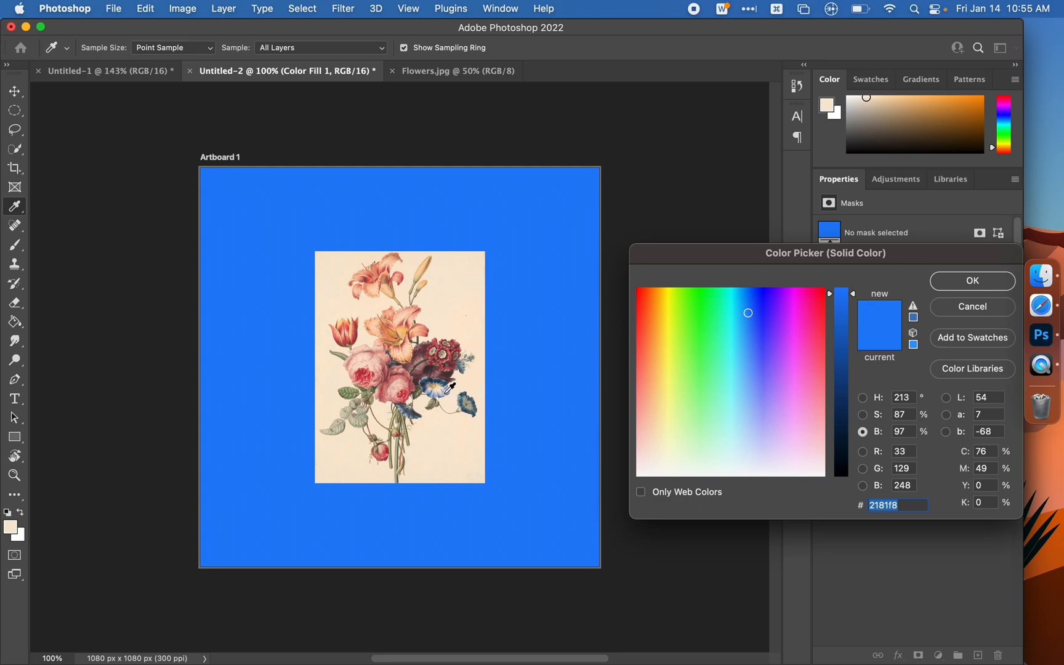
{"action": "left_click", "coordinate": [452, 349]}
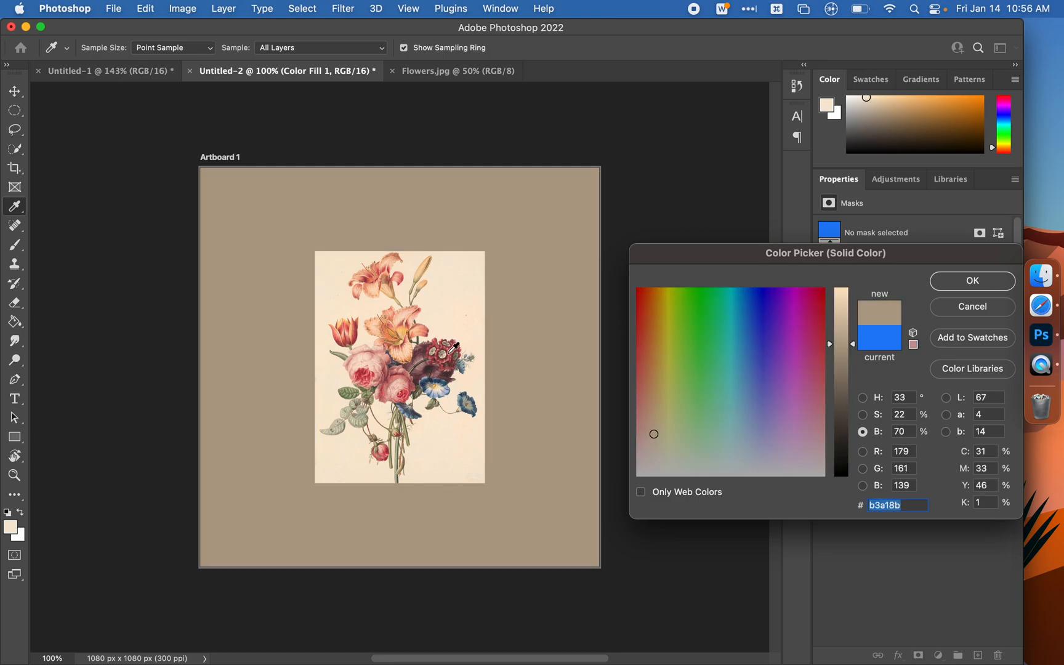
{"action": "left_click", "coordinate": [449, 354]}
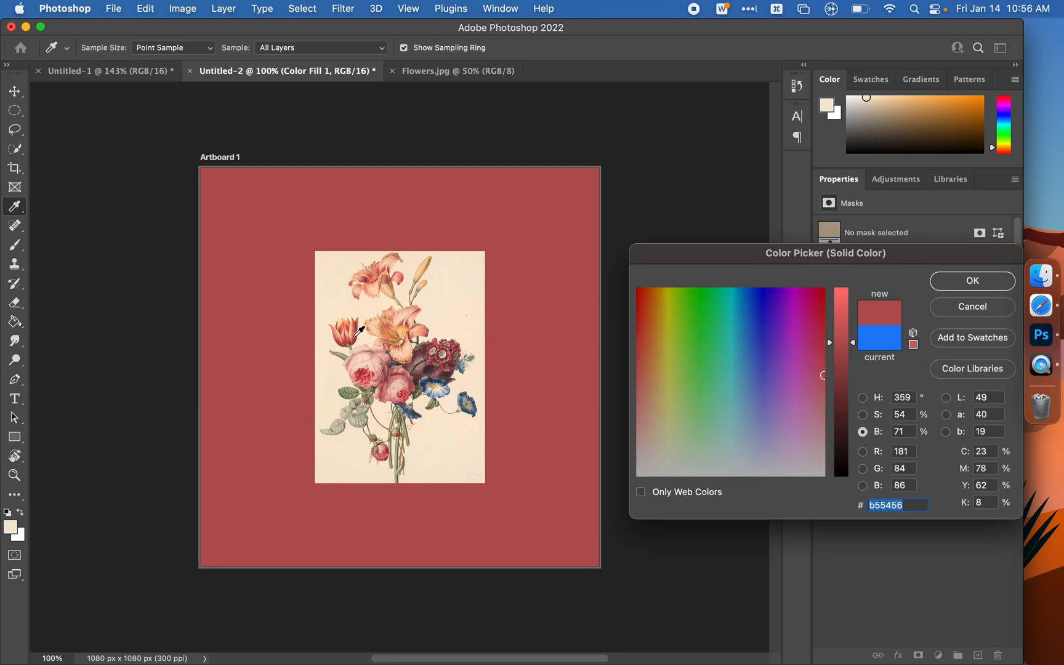
{"action": "left_click", "coordinate": [355, 339]}
{"action": "left_click", "coordinate": [396, 337]}
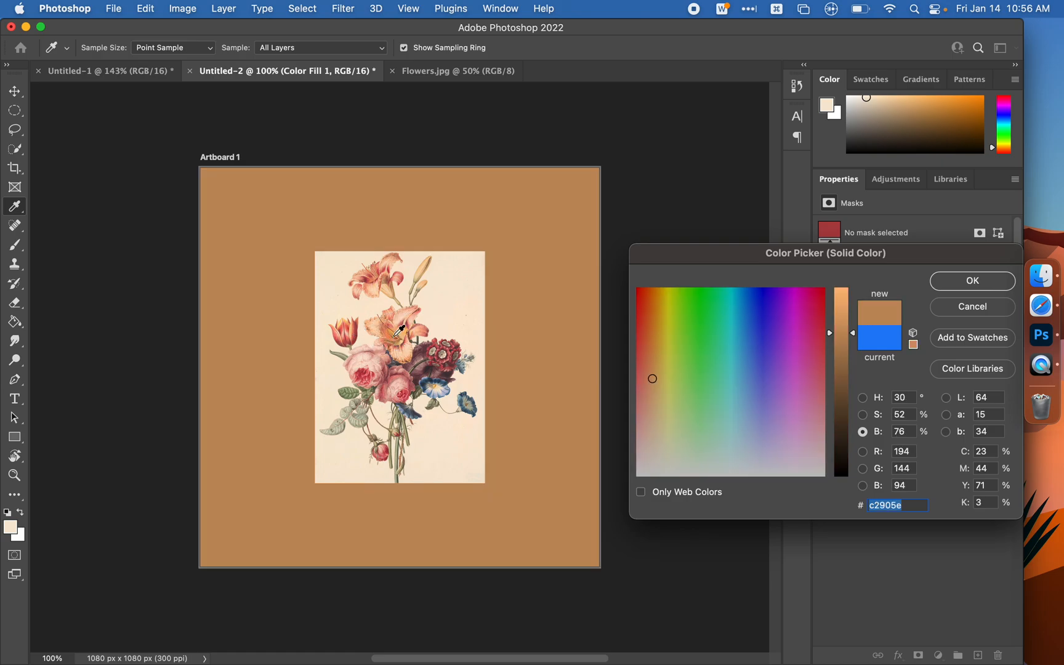
{"action": "left_click", "coordinate": [397, 334]}
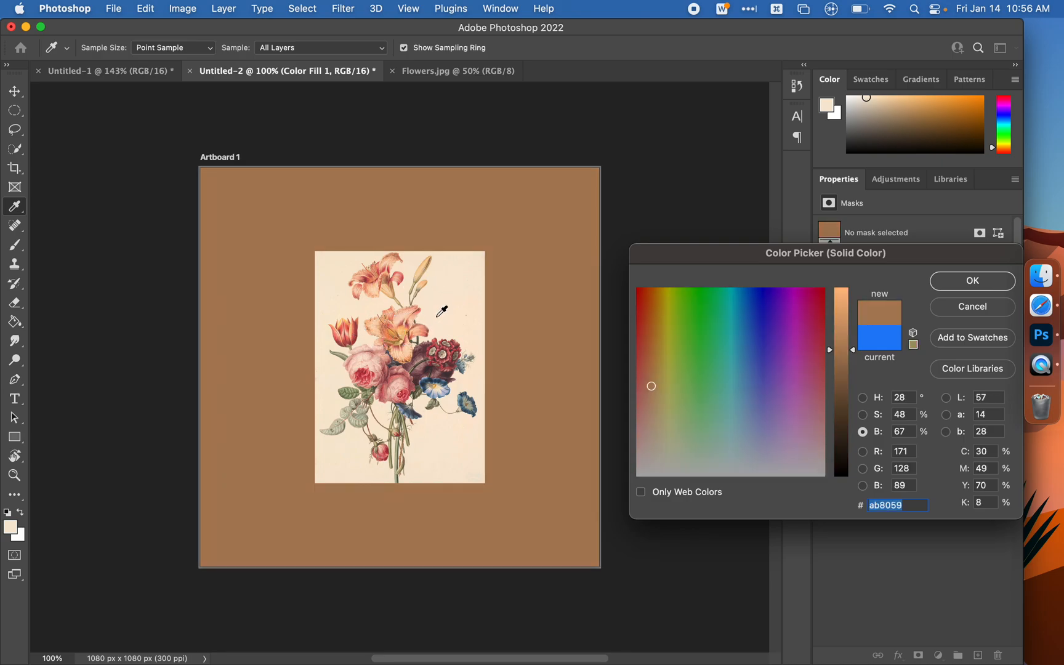
{"action": "left_click", "coordinate": [478, 264]}
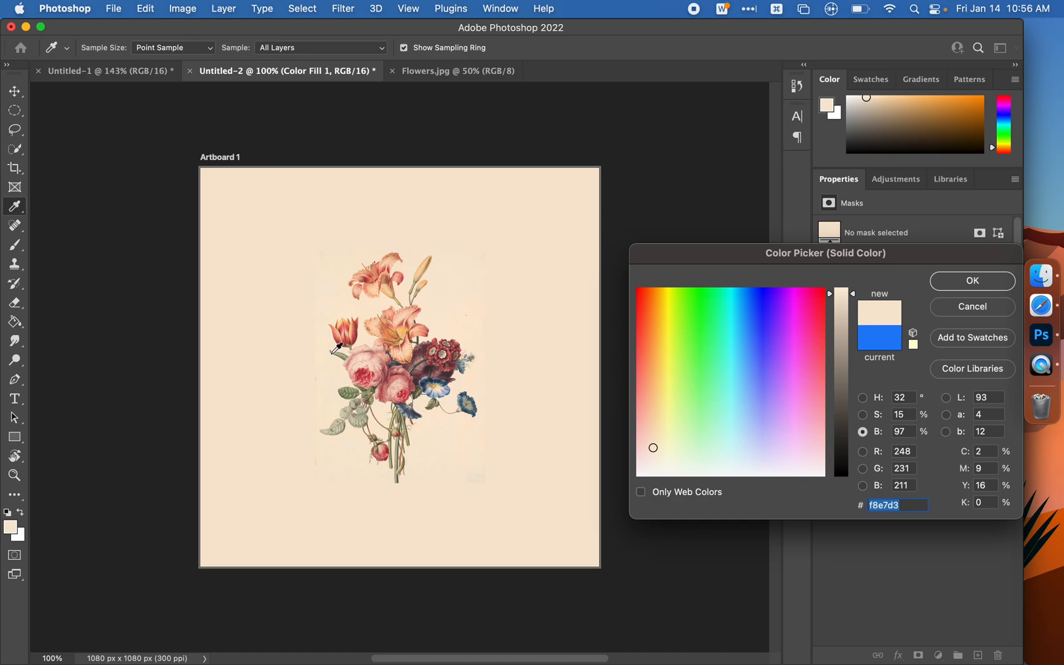
{"action": "left_click", "coordinate": [327, 374]}
{"action": "left_click", "coordinate": [475, 260]}
{"action": "left_click", "coordinate": [470, 283]}
{"action": "left_click", "coordinate": [474, 275]}
{"action": "left_click", "coordinate": [963, 282]}
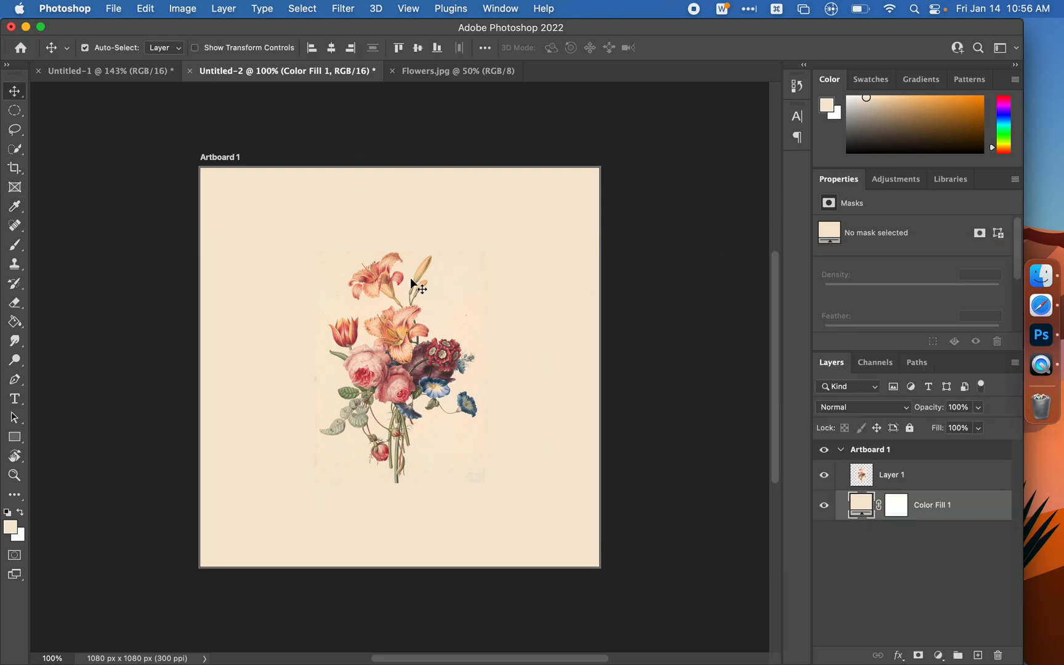
- Select the bouquet on Layer 1 with Select Subject, and try deleting the selected area before undoing that deletion
{"action": "left_click", "coordinate": [902, 476]}
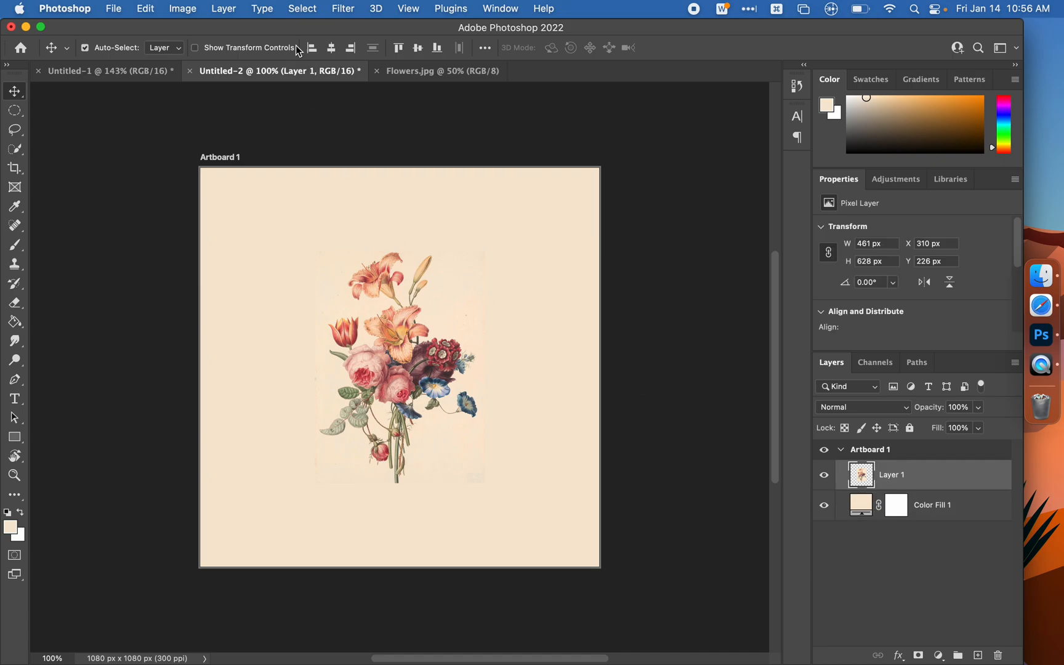
{"action": "left_click", "coordinate": [303, 8]}
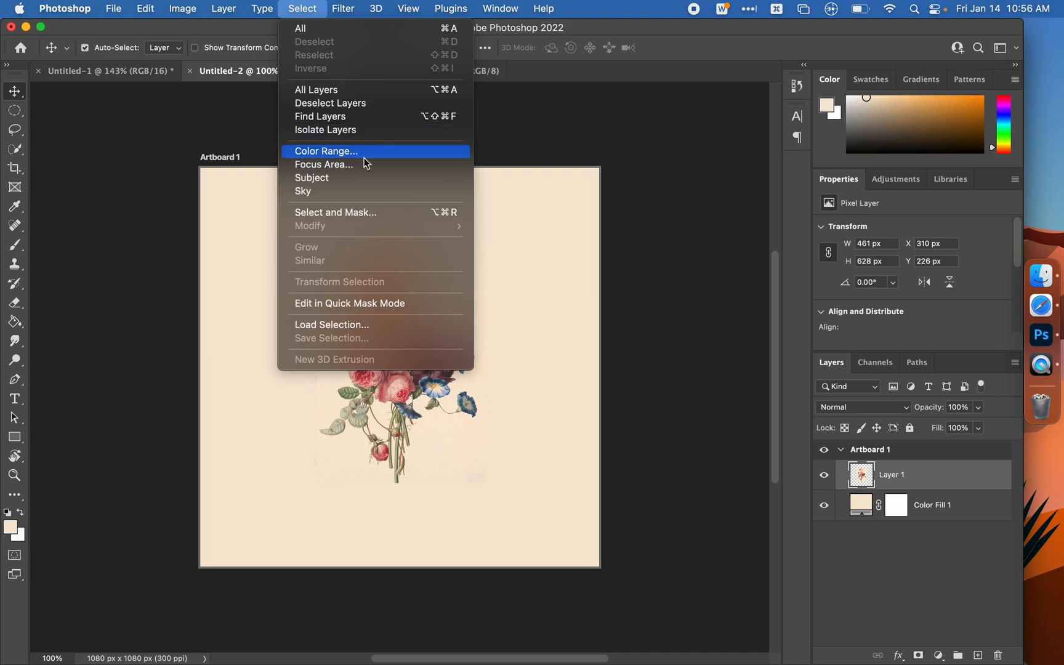
{"action": "left_click", "coordinate": [336, 179]}
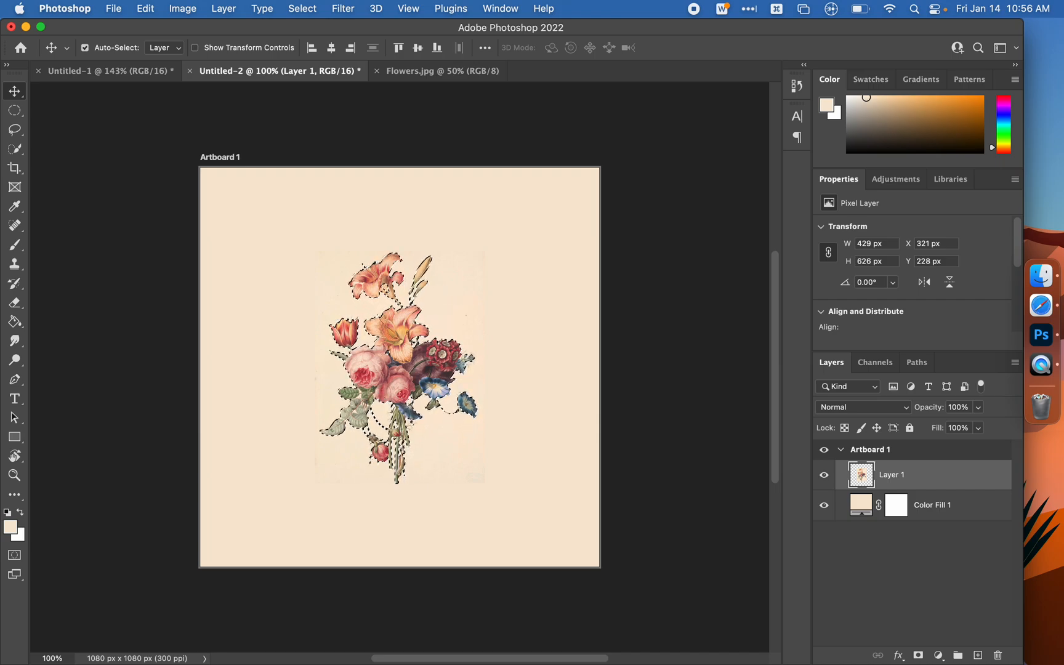
{"action": "key", "text": "Delete"}
{"action": "key", "text": "super+z"}
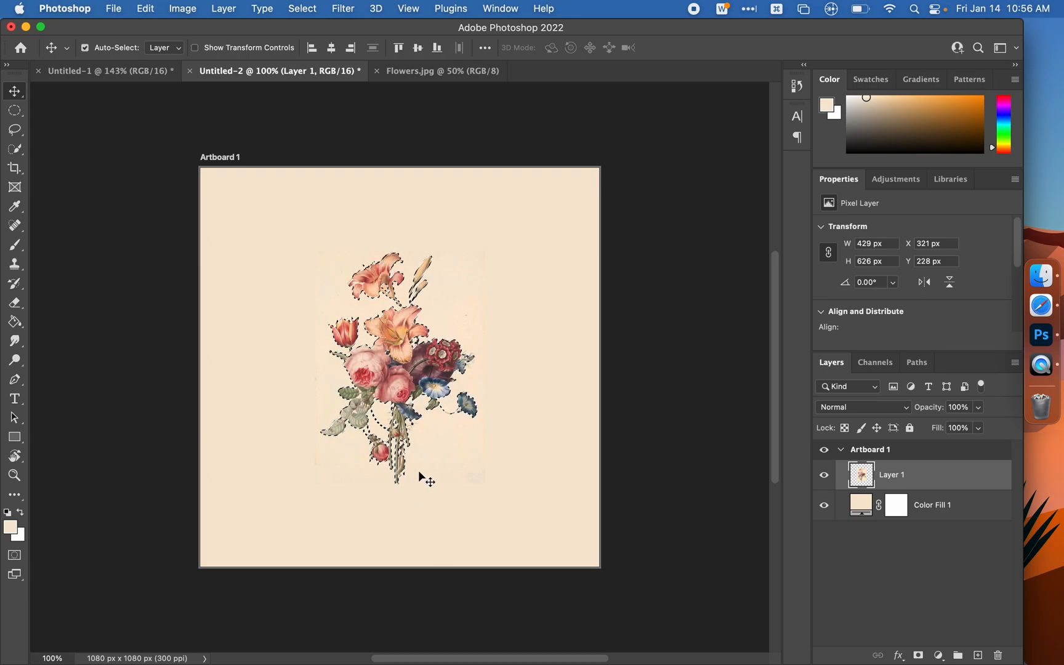
- Invert the selection to delete the paper background around the bouquet, and deselect
{"action": "left_click", "coordinate": [302, 8]}
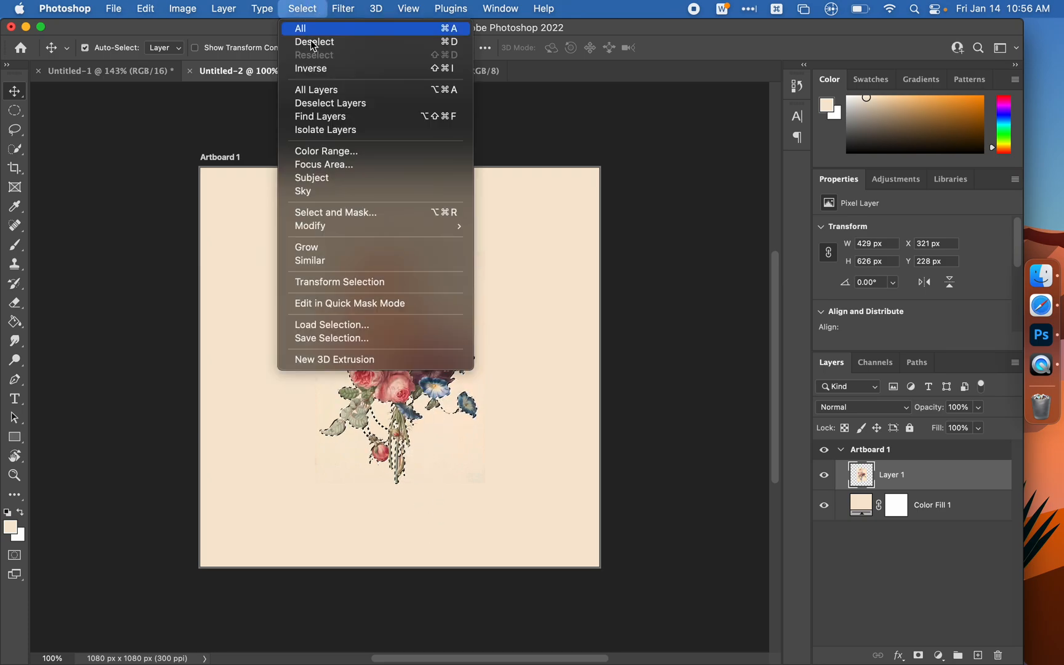
{"action": "left_click", "coordinate": [316, 67]}
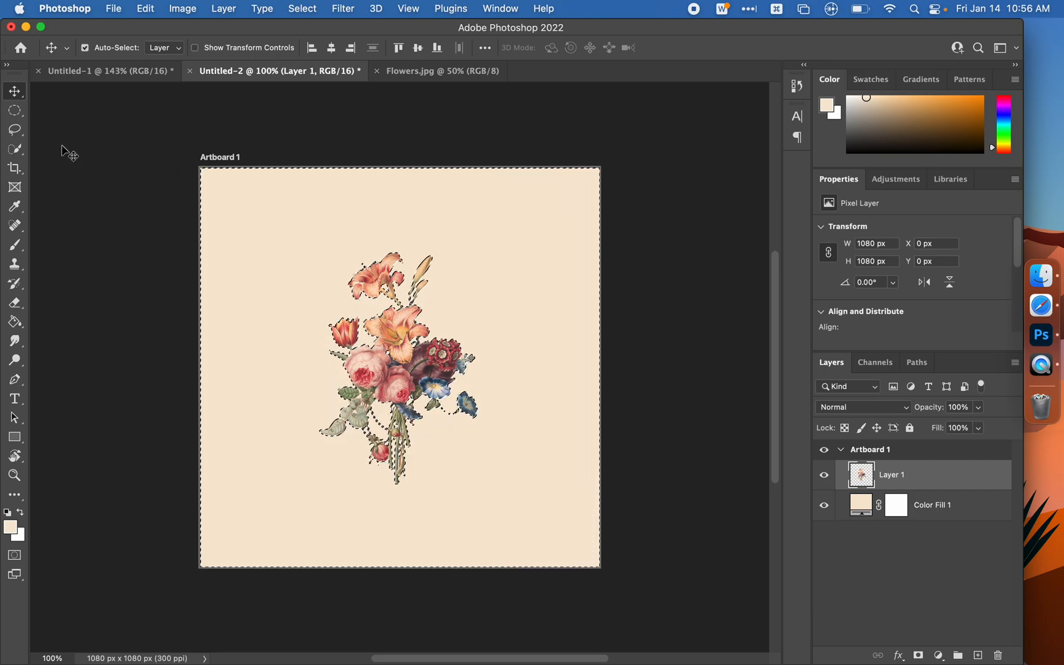
{"action": "key", "text": "super+d"}
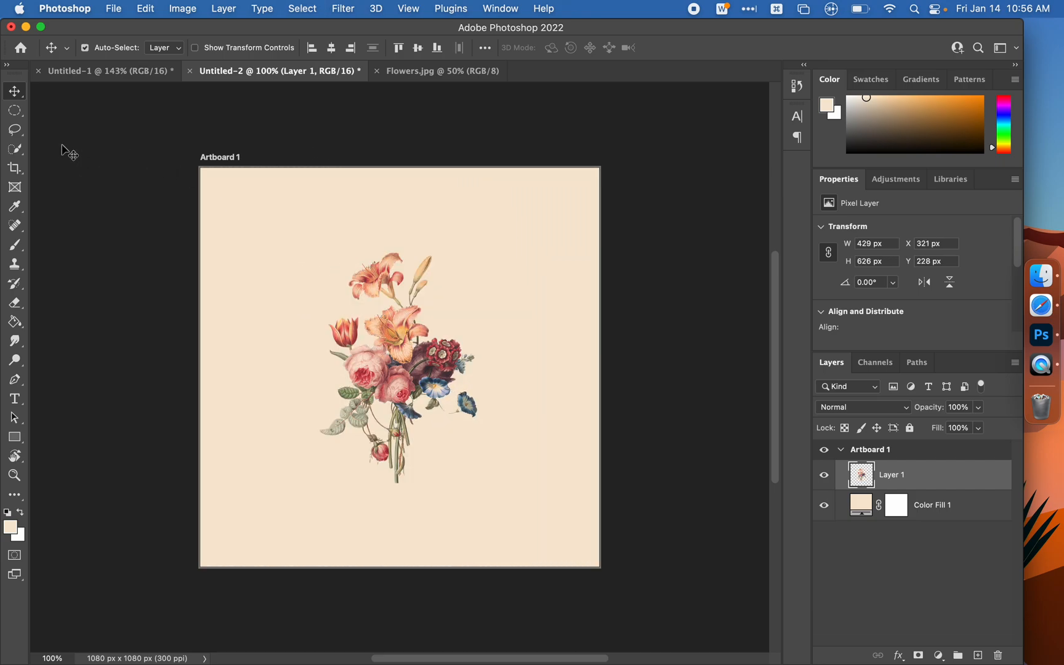
- Check the cut-out bouquet by moving it and toggling the colour fill's visibility, and centre it horizontally and vertically on the artboard
{"action": "left_click_drag", "start_coordinate": [424, 367], "coordinate": [373, 349]}
{"action": "left_click", "coordinate": [824, 505]}
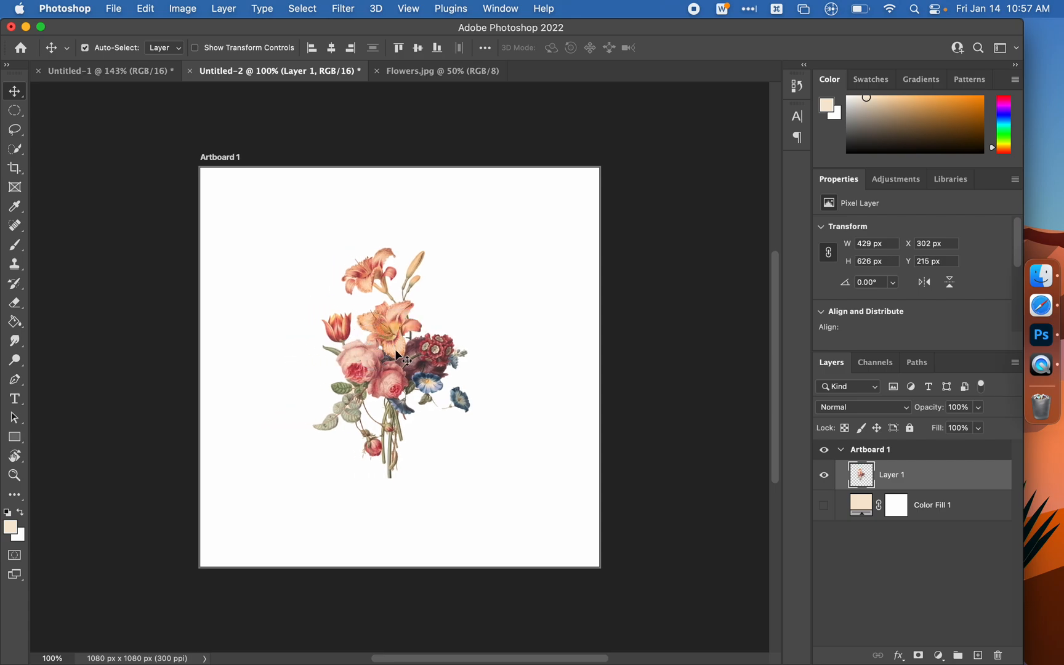
{"action": "left_click", "coordinate": [825, 506]}
{"action": "left_click_drag", "start_coordinate": [392, 369], "coordinate": [409, 392]}
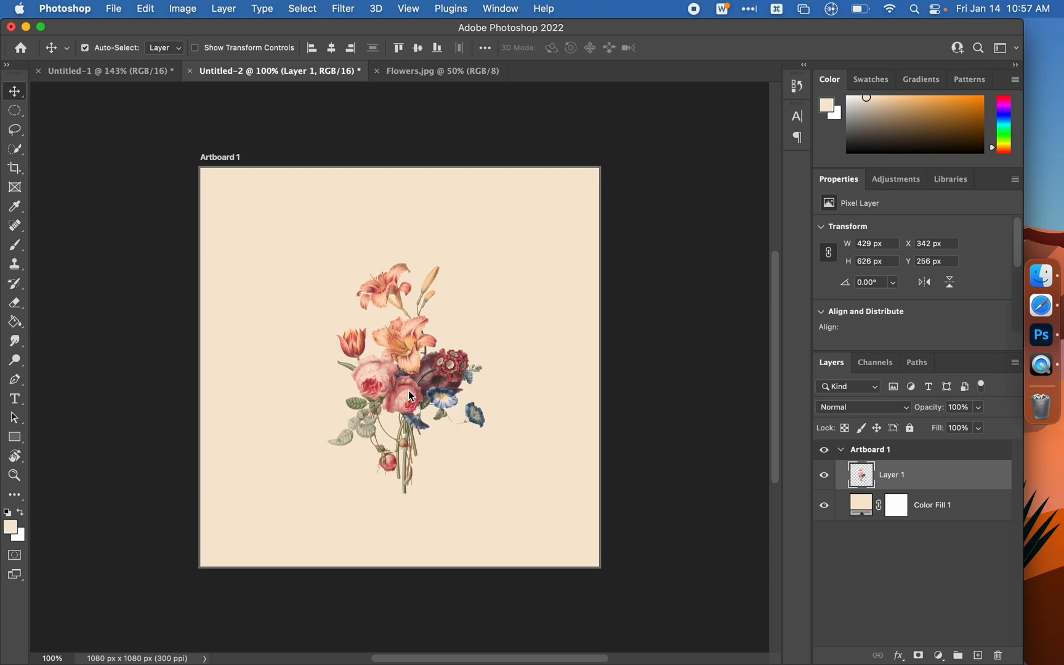
{"action": "left_click", "coordinate": [418, 49]}
{"action": "left_click", "coordinate": [332, 48]}
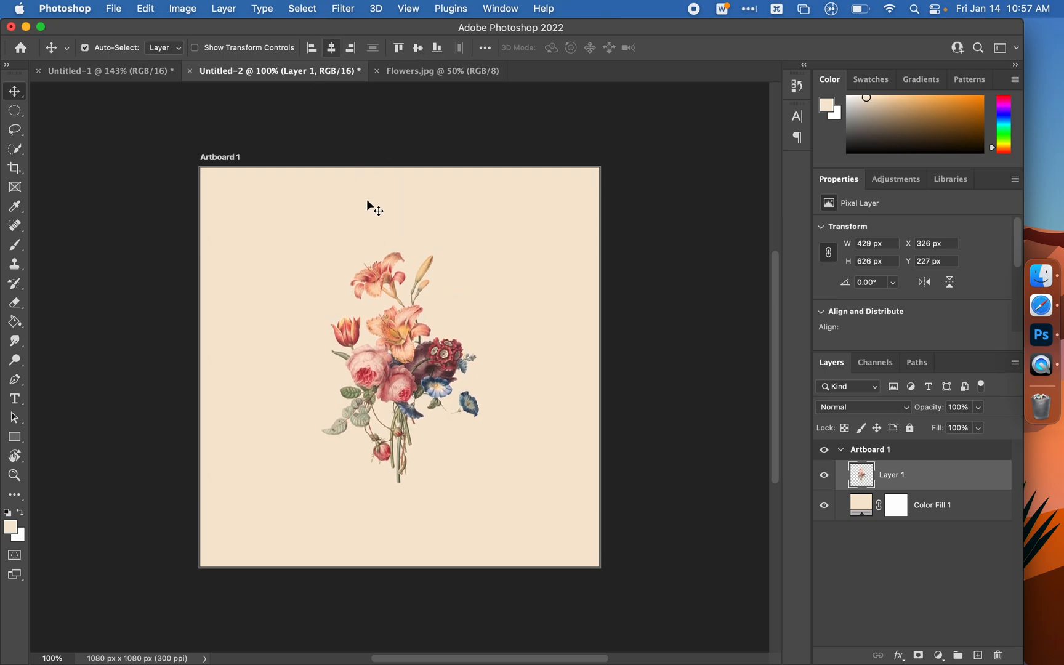
- Duplicate the bouquet layer in place and rotate the copy 90° clockwise about its centre
{"action": "key", "text": "super+c"}
{"action": "key", "text": "super+v"}
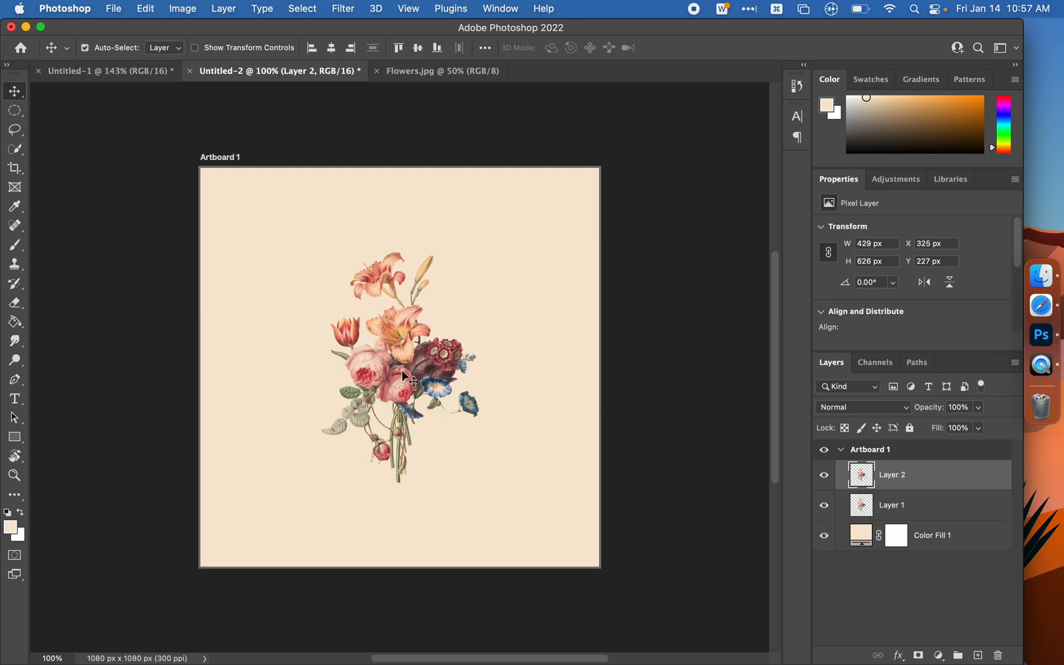
{"action": "key", "text": "super+t"}
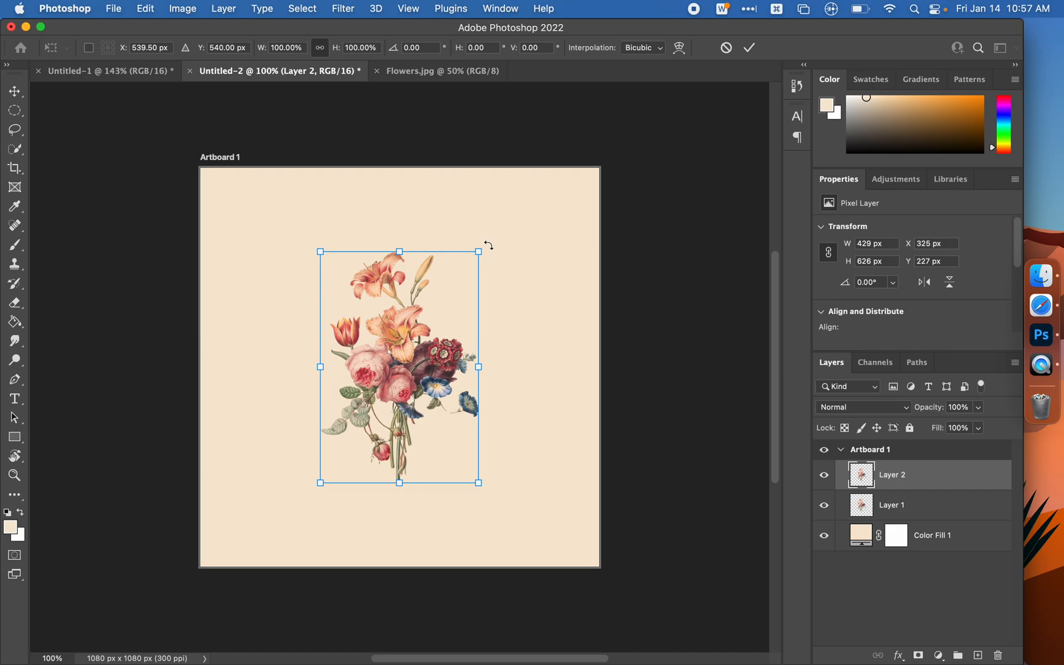
{"action": "left_click_drag", "start_coordinate": [488, 242], "coordinate": [462, 417]}
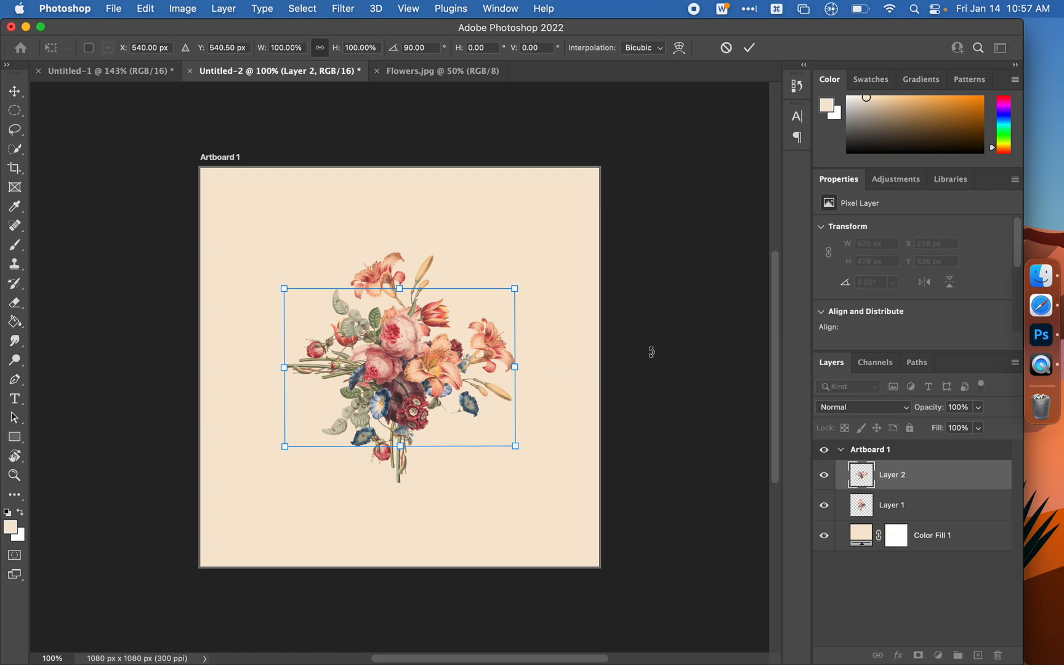
{"action": "left_click", "coordinate": [751, 48]}
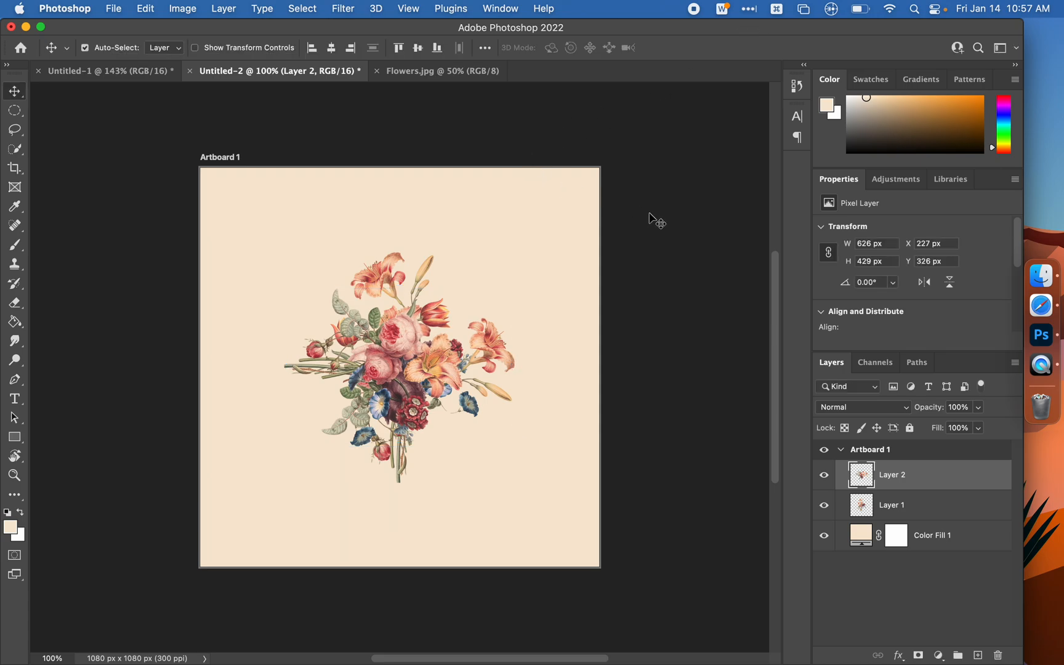
- Duplicate the rotated bouquet on Layer 2 in place and rotate the new copy 135° clockwise
{"action": "left_click", "coordinate": [675, 233]}
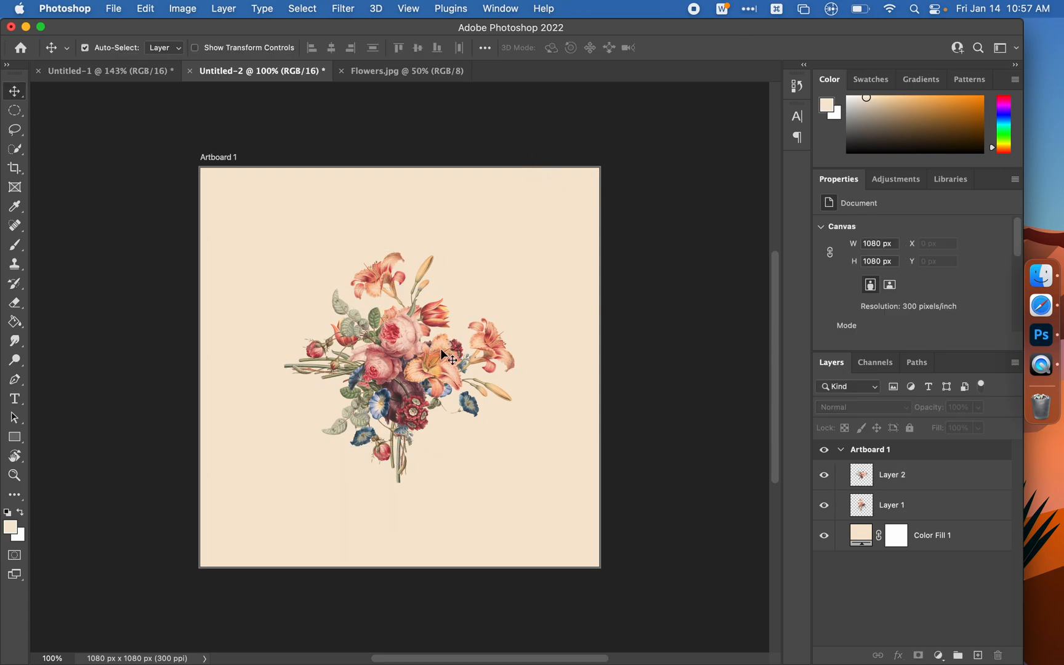
{"action": "left_click", "coordinate": [414, 373]}
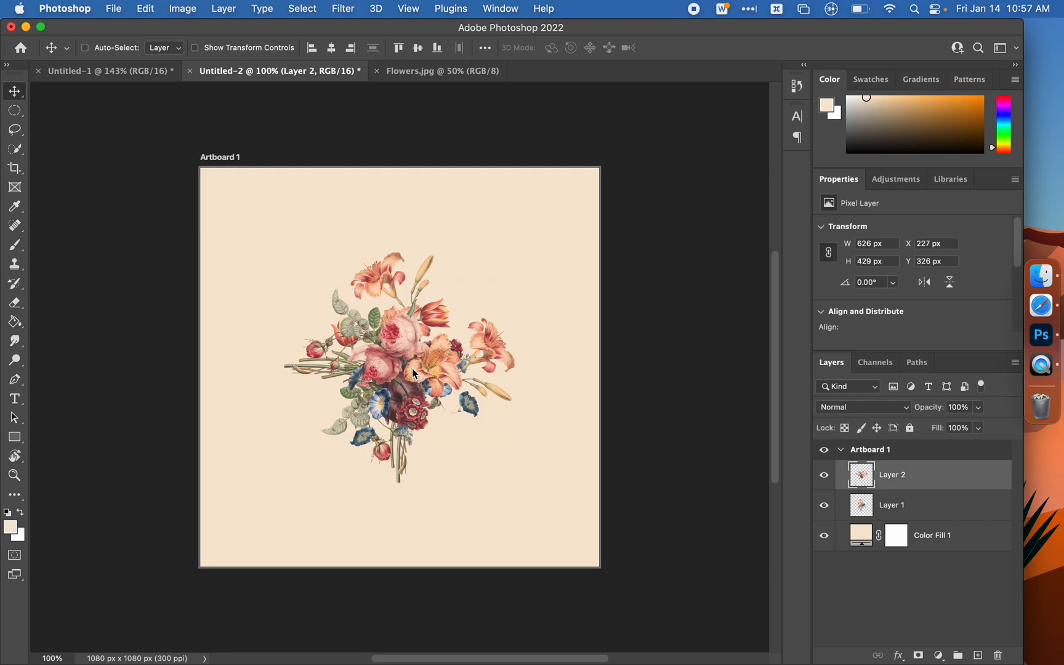
{"action": "left_click_drag", "start_coordinate": [413, 368], "coordinate": [412, 370]}
{"action": "key", "text": "super+t"}
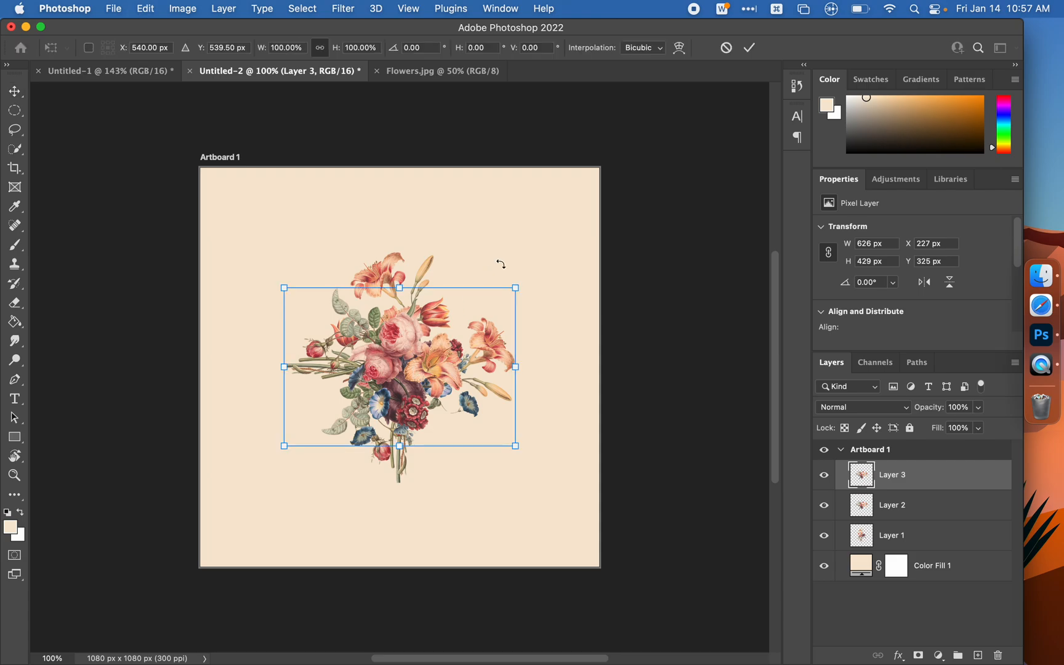
{"action": "left_click_drag", "start_coordinate": [529, 279], "coordinate": [382, 455]}
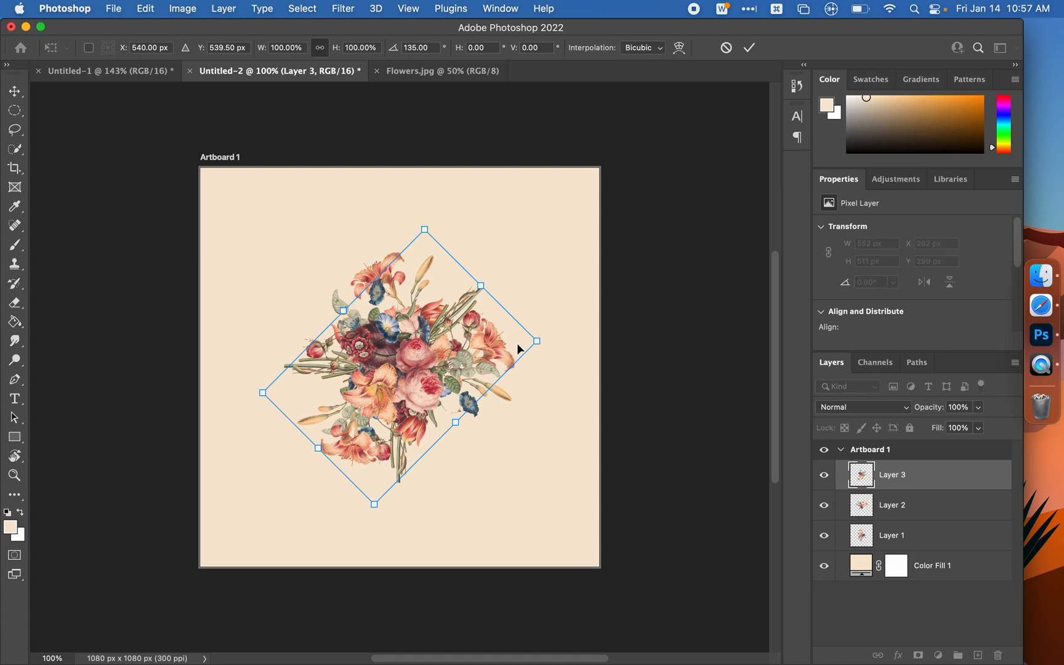
{"action": "left_click", "coordinate": [750, 48]}
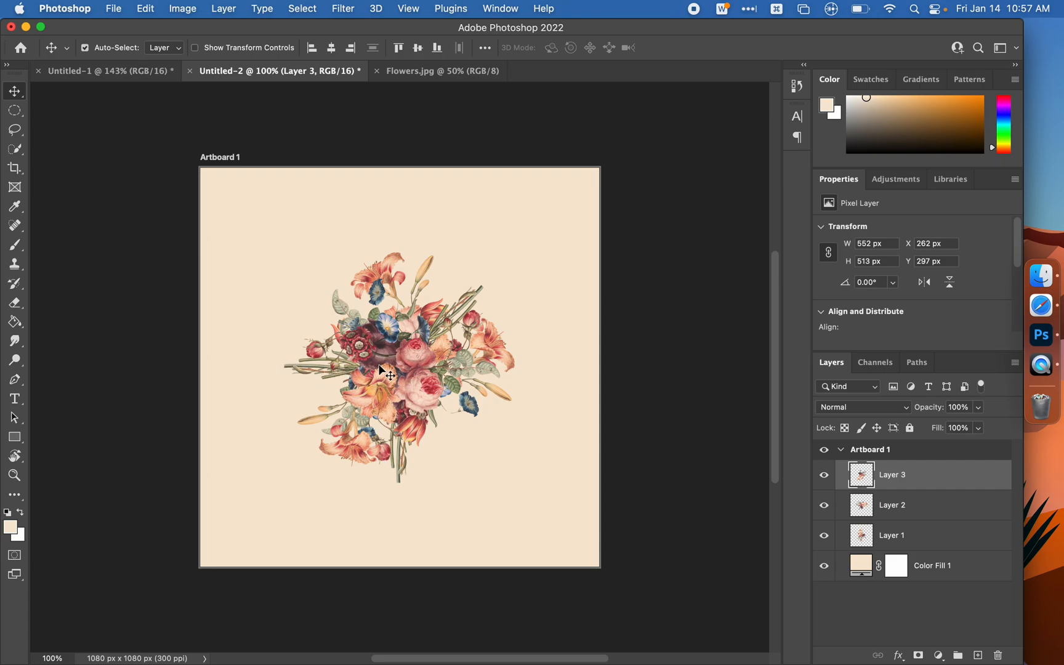
- Rotate the three bouquet layers together by -45°, and align their horizontal and vertical centres
{"action": "left_click", "coordinate": [908, 538], "text": "shift"}
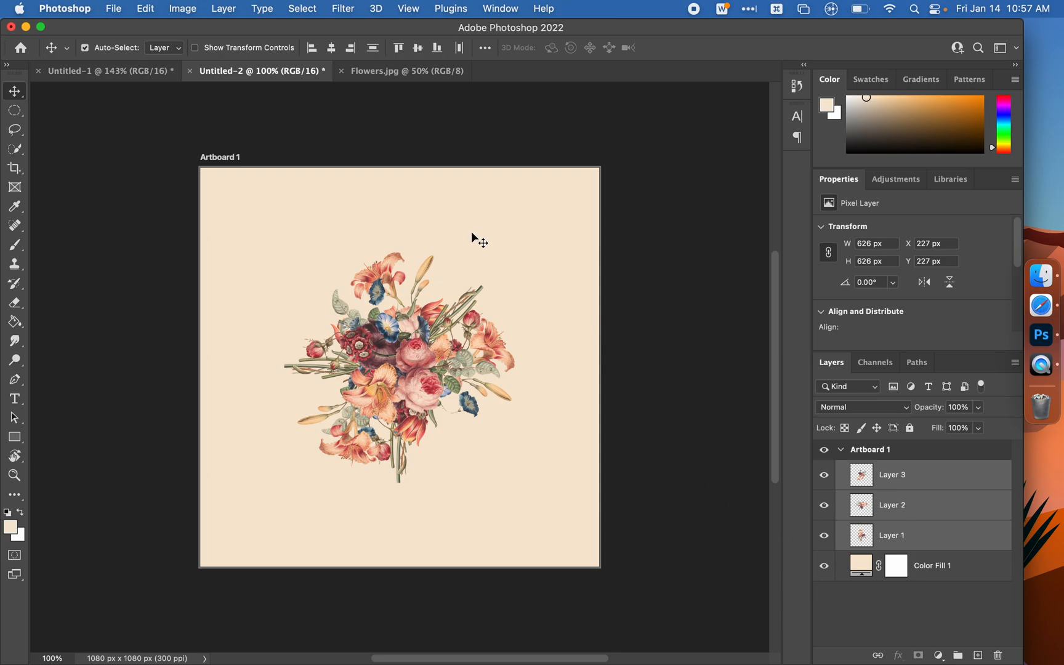
{"action": "key", "text": "super+t"}
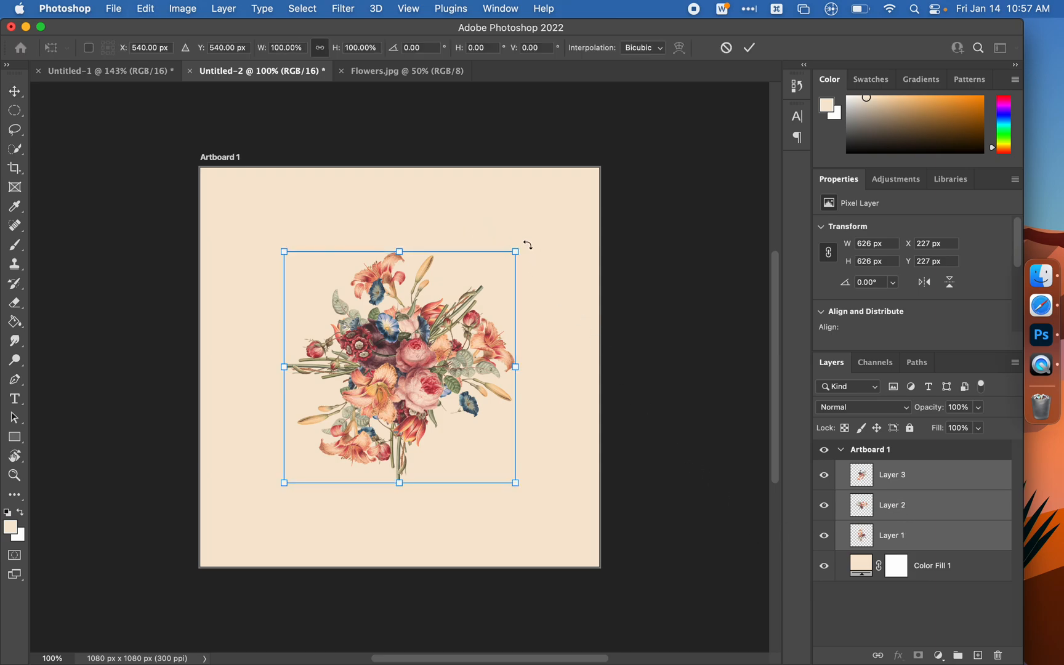
{"action": "left_click_drag", "start_coordinate": [528, 245], "coordinate": [400, 227]}
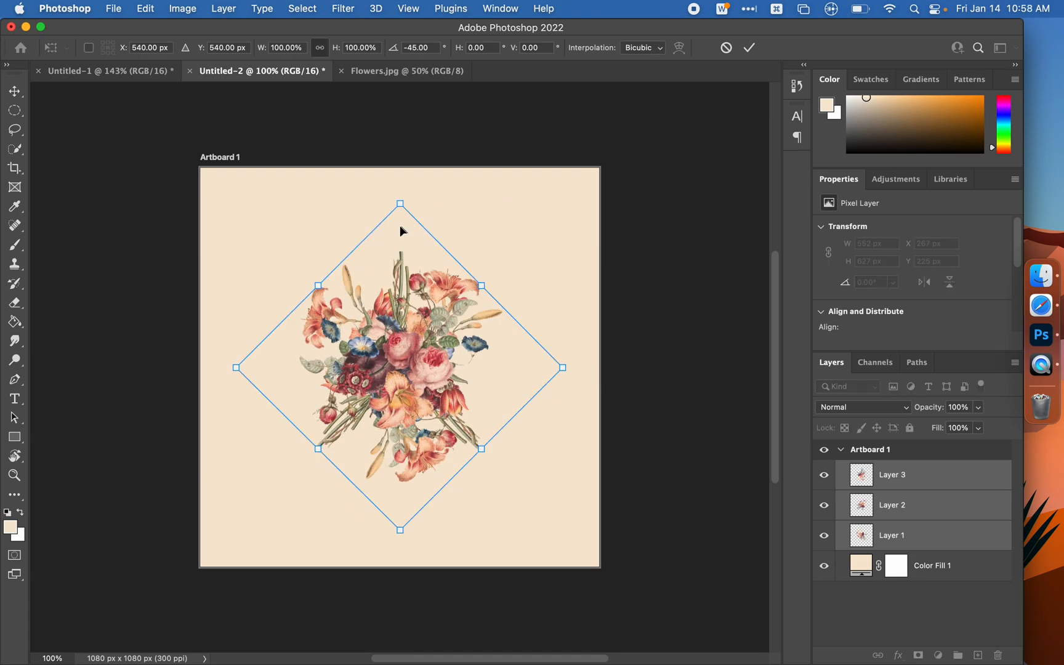
{"action": "left_click", "coordinate": [748, 52]}
{"action": "left_click", "coordinate": [333, 48]}
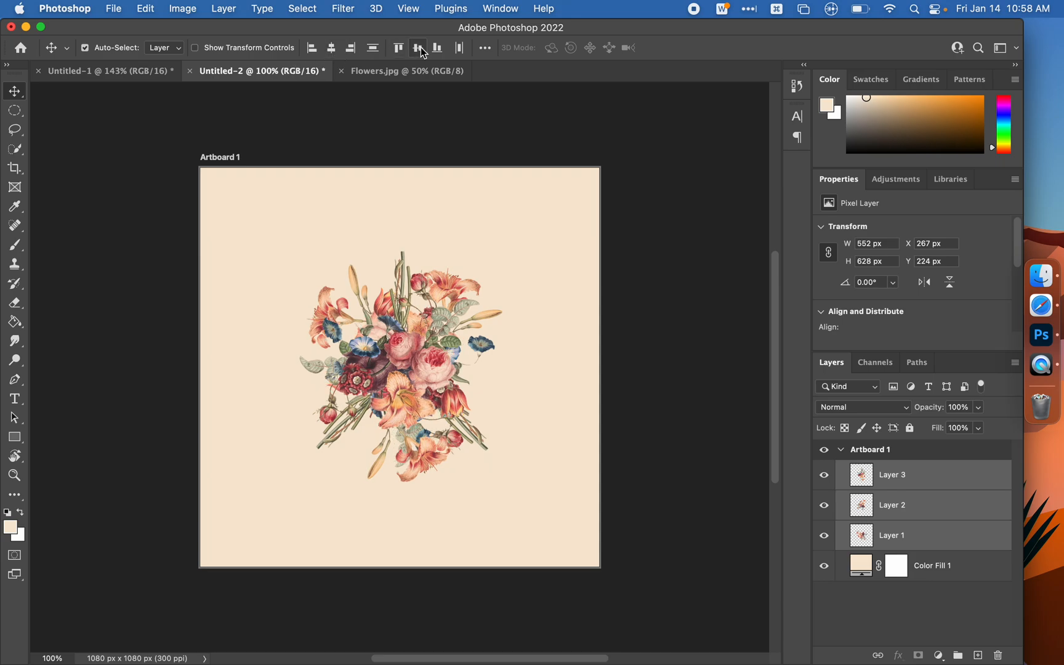
{"action": "left_click", "coordinate": [418, 48]}
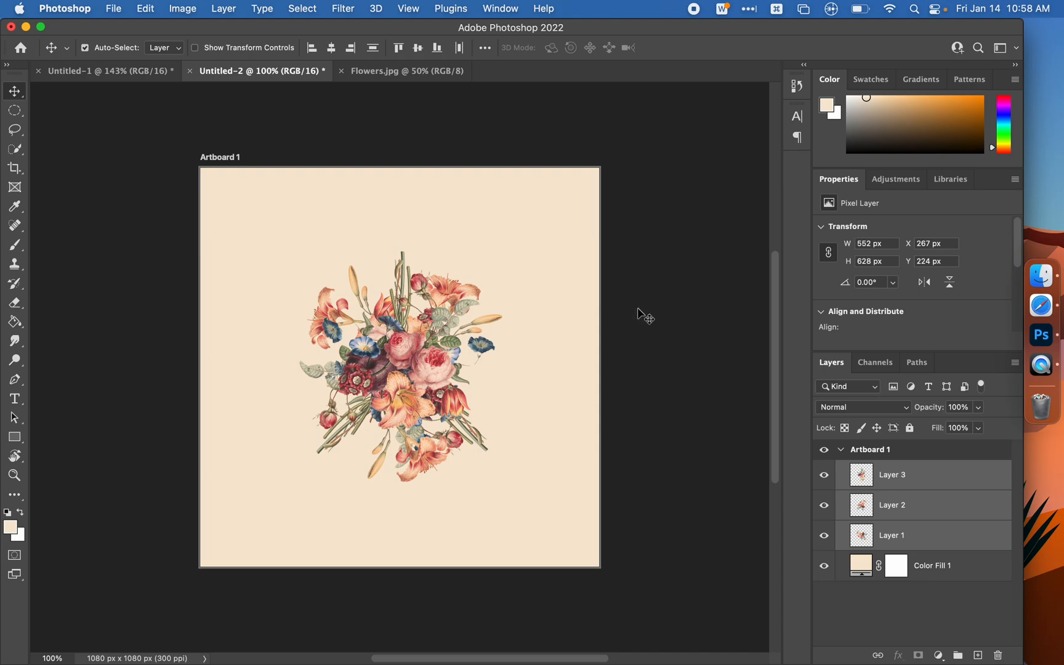
{"action": "left_click", "coordinate": [597, 327]}
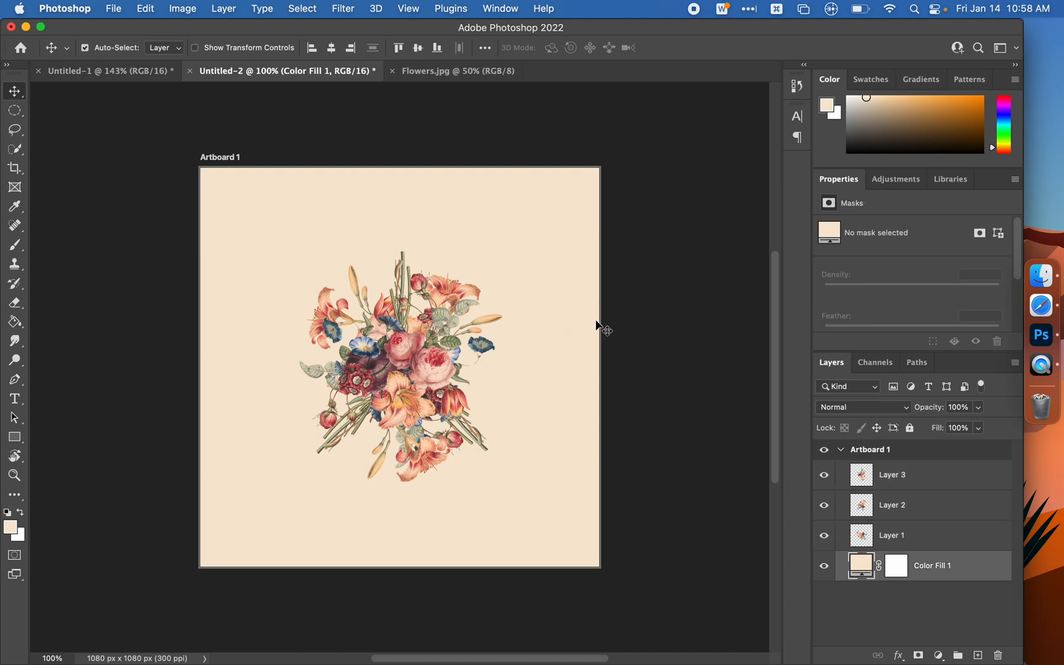
{"action": "left_click", "coordinate": [658, 330]}
{"action": "mouse_move", "coordinate": [431, 350]}
{"action": "left_mouse_down"}
{"action": "mouse_move", "coordinate": [444, 344]}
{"action": "mouse_move", "coordinate": [442, 378]}
{"action": "mouse_move", "coordinate": [429, 373]}
{"action": "mouse_move", "coordinate": [429, 350]}
{"action": "left_mouse_up"}
{"action": "left_click", "coordinate": [656, 329]}
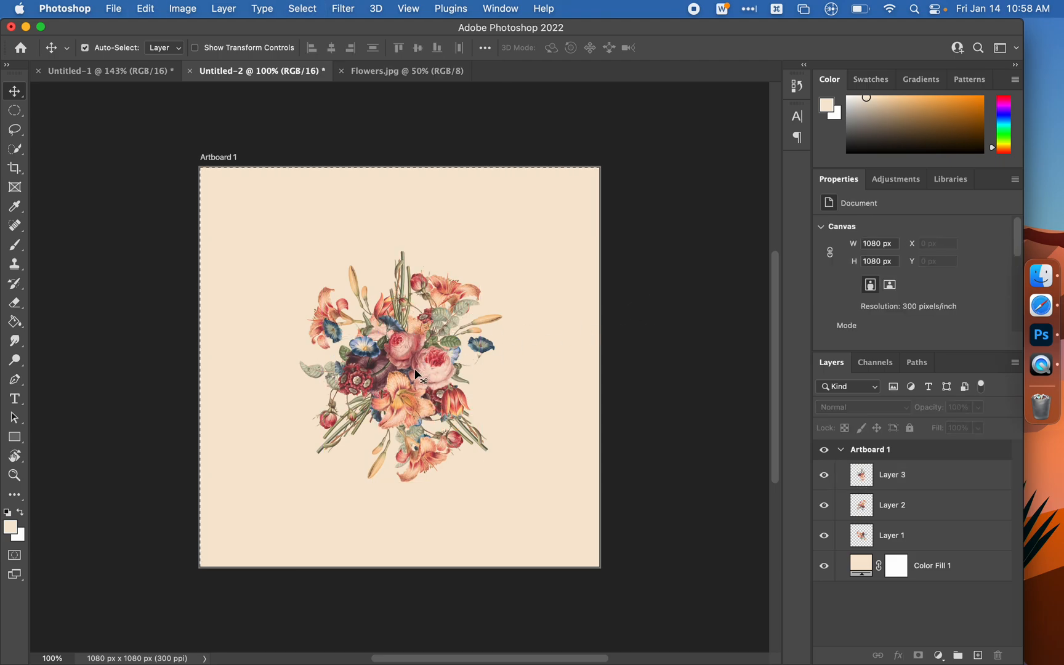
- Select Layer 1 to Layer 3 together and nudge the bouquet arrangement slightly right and down to X 270 px, Y 228 px
{"action": "left_click", "coordinate": [925, 542]}
{"action": "left_click", "coordinate": [684, 466]}
{"action": "left_click", "coordinate": [902, 537]}
{"action": "left_click", "coordinate": [900, 475], "text": "shift"}
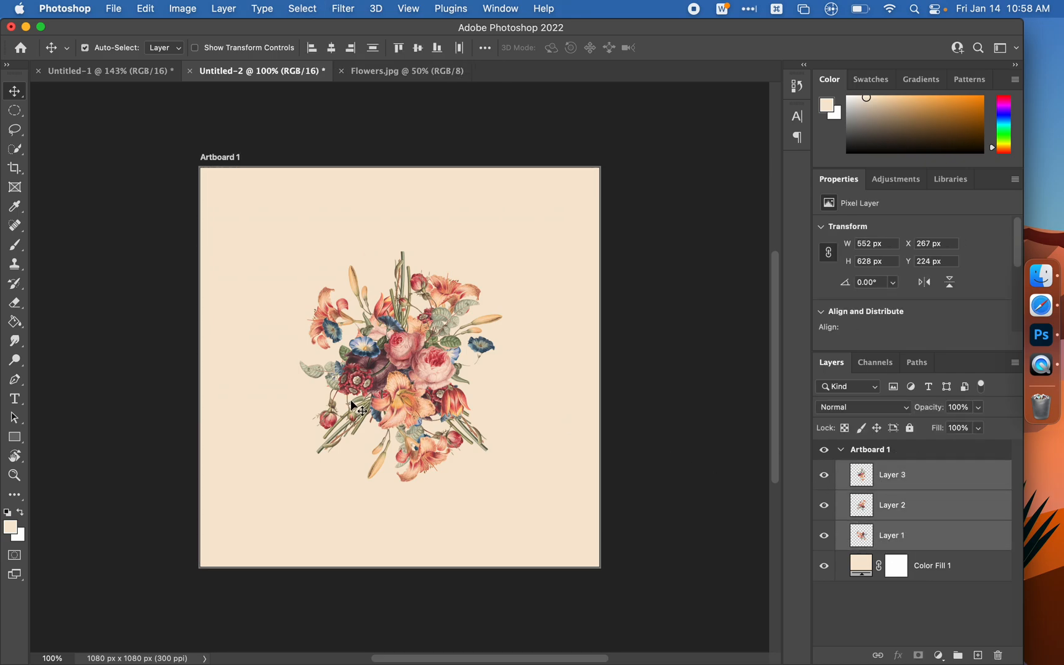
{"action": "left_click_drag", "start_coordinate": [390, 369], "coordinate": [406, 370]}
{"action": "left_click_drag", "start_coordinate": [397, 366], "coordinate": [399, 374]}
{"action": "key", "text": "Right"}
{"action": "key", "text": "Right"}
{"action": "key", "text": "Right"}
{"action": "key", "text": "Right"}
{"action": "key", "text": "Right"}
{"action": "key", "text": "Right"}
{"action": "key", "text": "Right"}
{"action": "key", "text": "Right"}
{"action": "key", "text": "Right"}
{"action": "key", "text": "Right"}
{"action": "key", "text": "Right"}
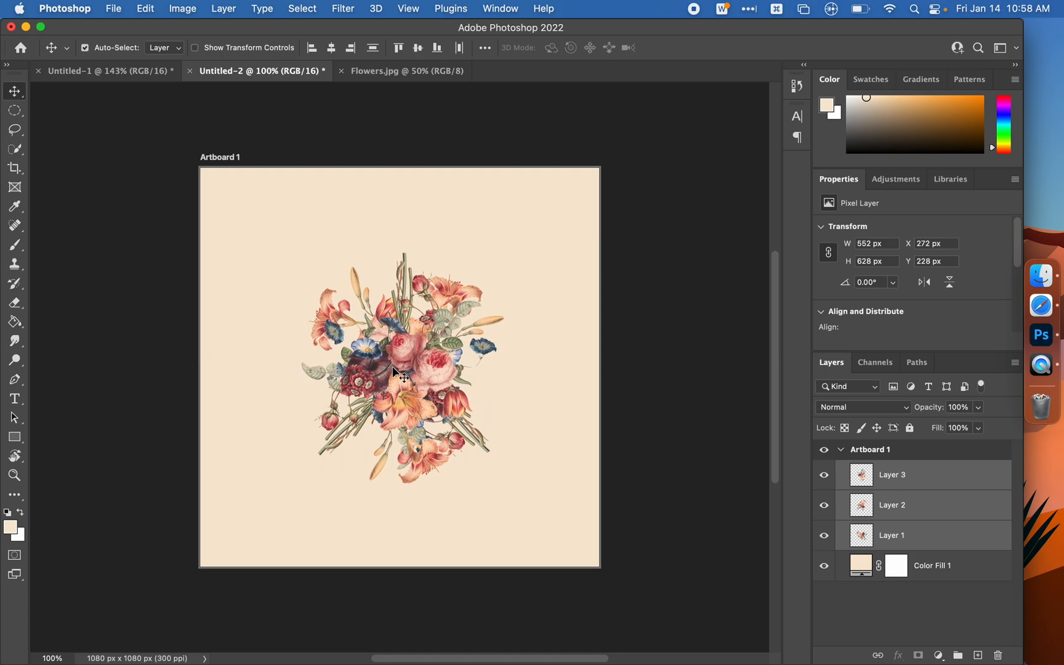
{"action": "key", "text": "Left"}
{"action": "key", "text": "Left"}
{"action": "key", "text": "Left"}
{"action": "key", "text": "Left"}
{"action": "key", "text": "Left"}
{"action": "key", "text": "Left"}
{"action": "key", "text": "Left"}
{"action": "key", "text": "Left"}
{"action": "key", "text": "Left"}
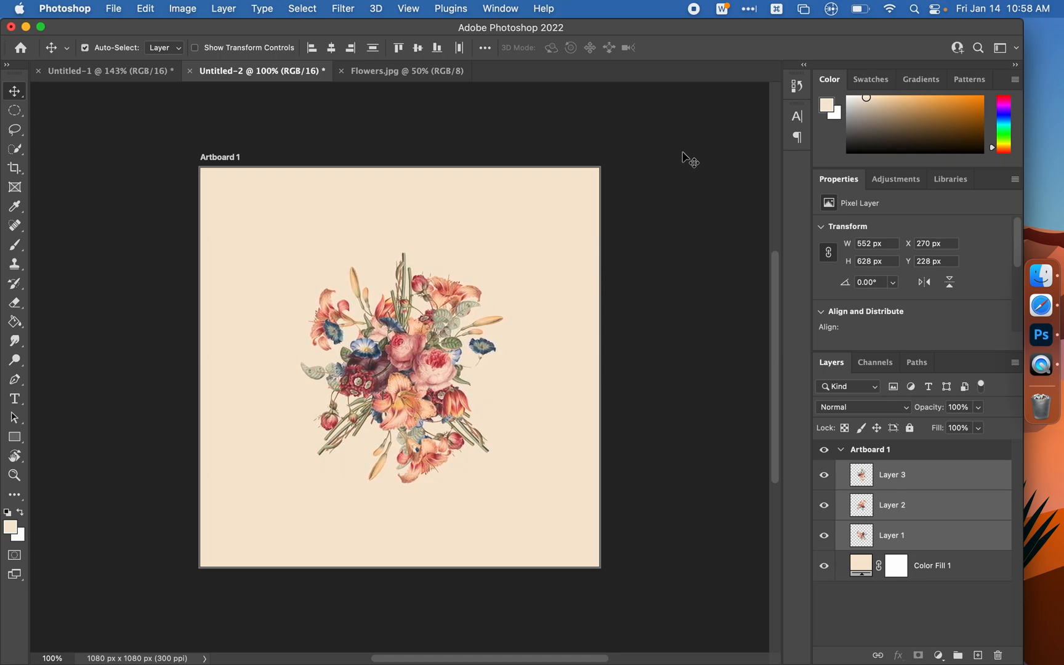
{"action": "left_click", "coordinate": [684, 153]}
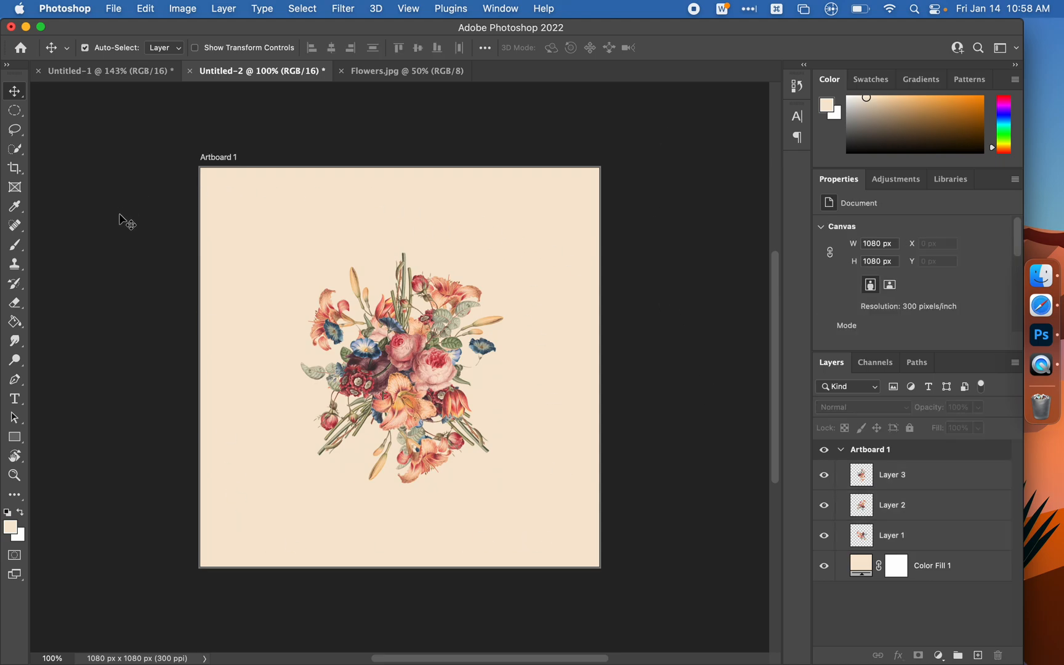
- Draw a rectangle about 844 by 844 px around the bouquet with the Rectangle tool and set its fill to none
{"action": "left_click", "coordinate": [23, 436]}
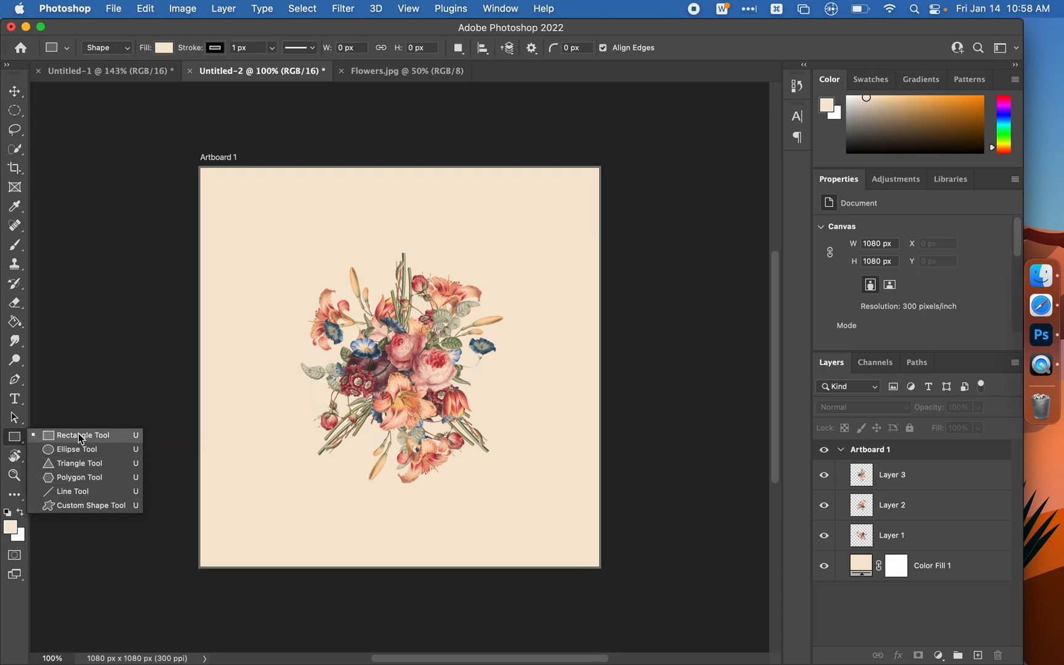
{"action": "left_click", "coordinate": [16, 439]}
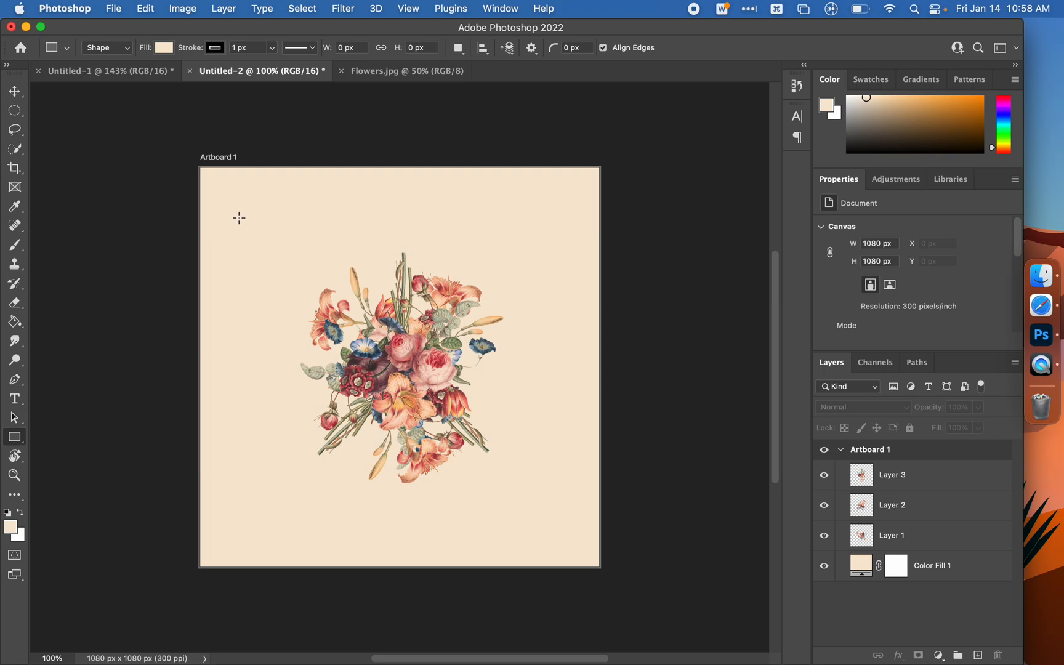
{"action": "left_click_drag", "start_coordinate": [239, 218], "coordinate": [550, 530]}
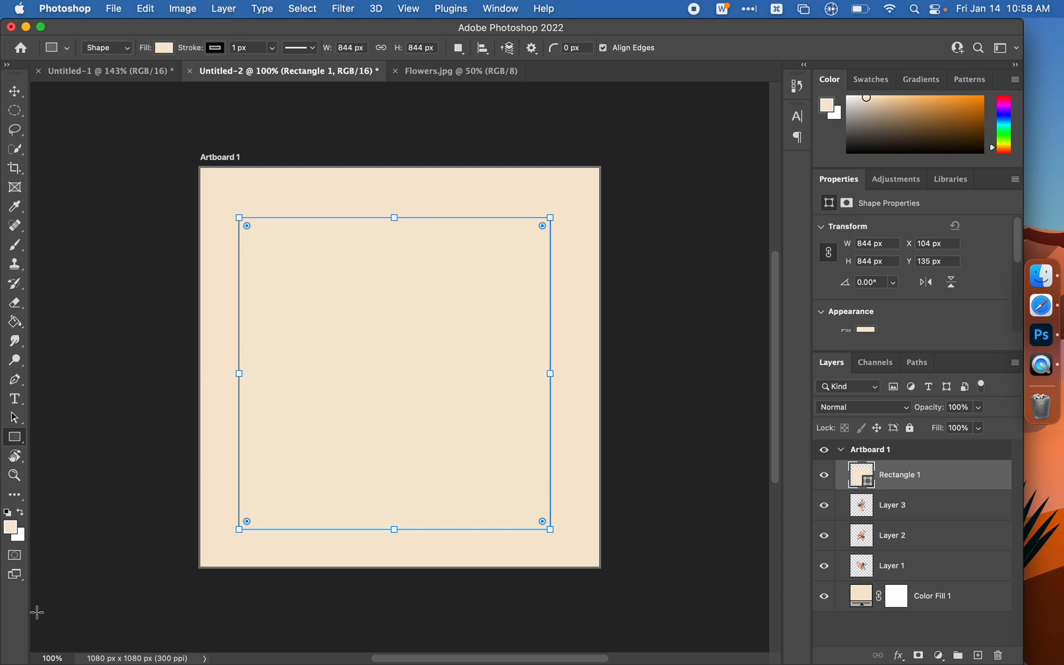
{"action": "scroll", "coordinate": [927, 311], "scroll_direction": "down", "scroll_amount": 2}
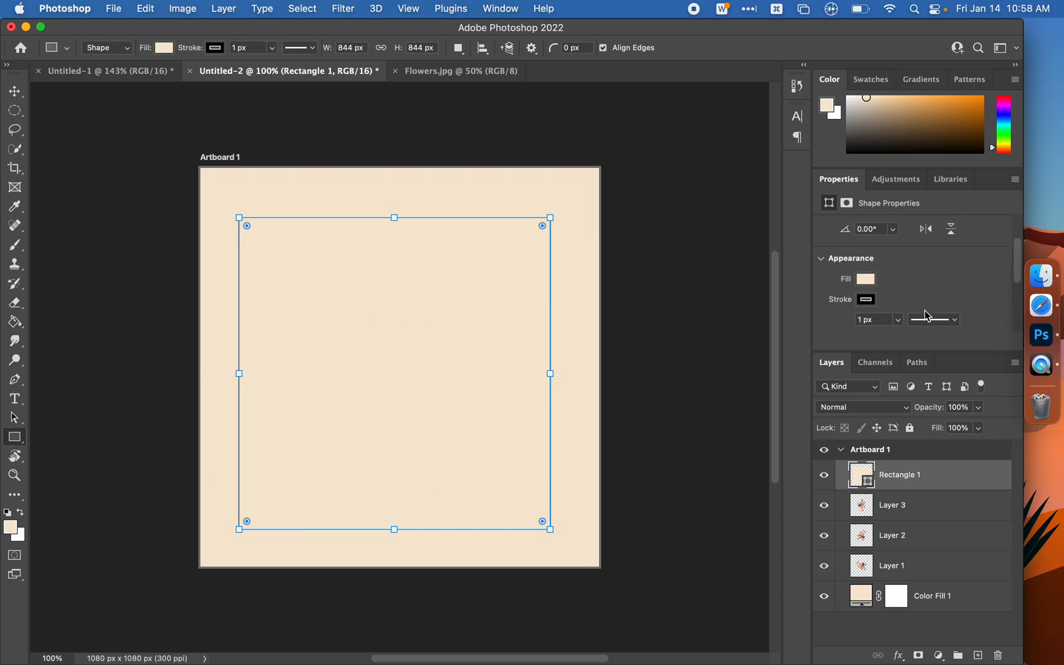
{"action": "left_click", "coordinate": [867, 282]}
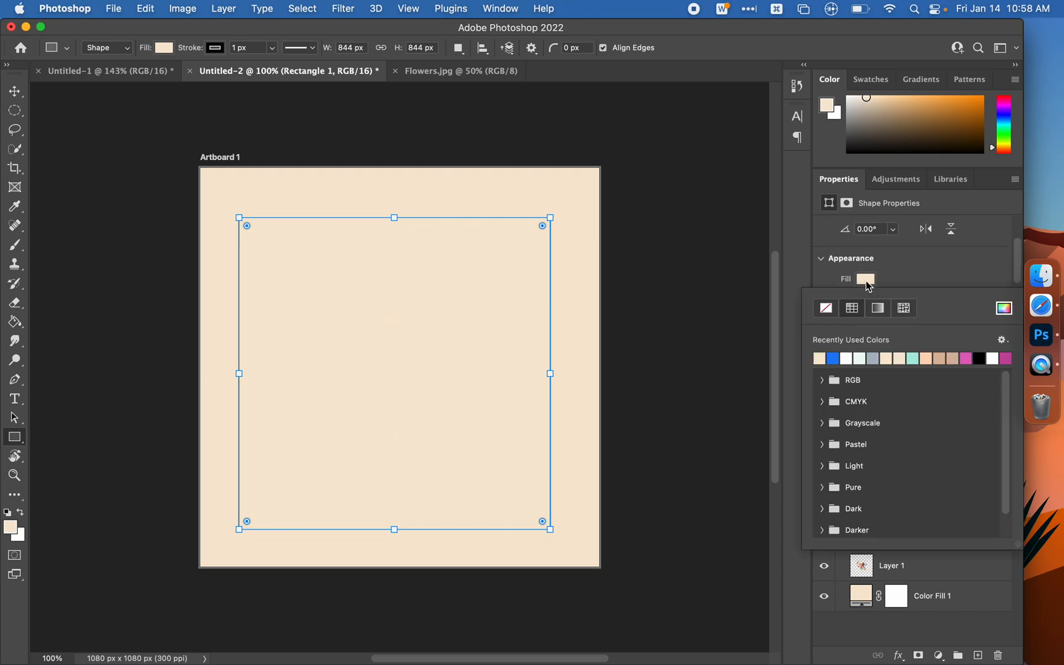
{"action": "left_click", "coordinate": [827, 308]}
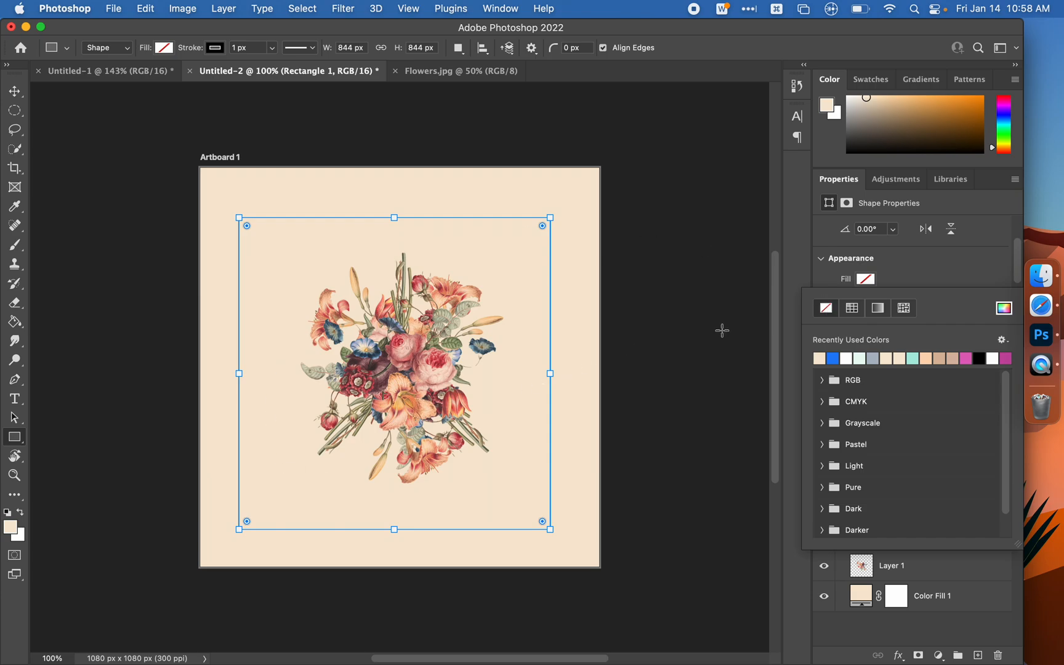
{"action": "left_click", "coordinate": [944, 269]}
- Set the rectangle's stroke colour to white
{"action": "left_click", "coordinate": [869, 300]}
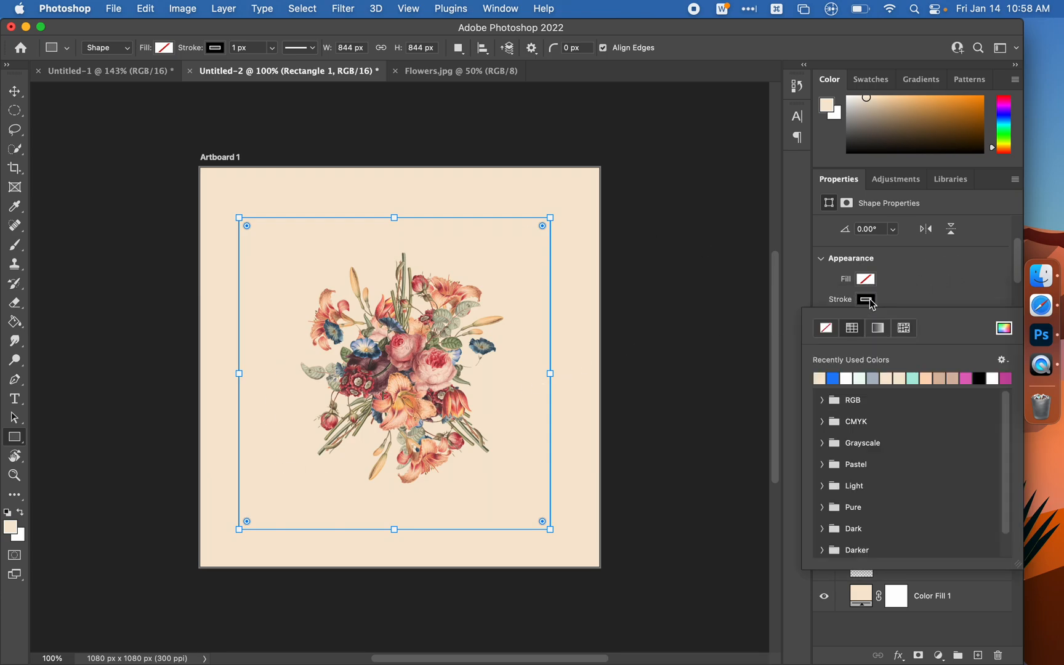
{"action": "left_click", "coordinate": [1004, 328]}
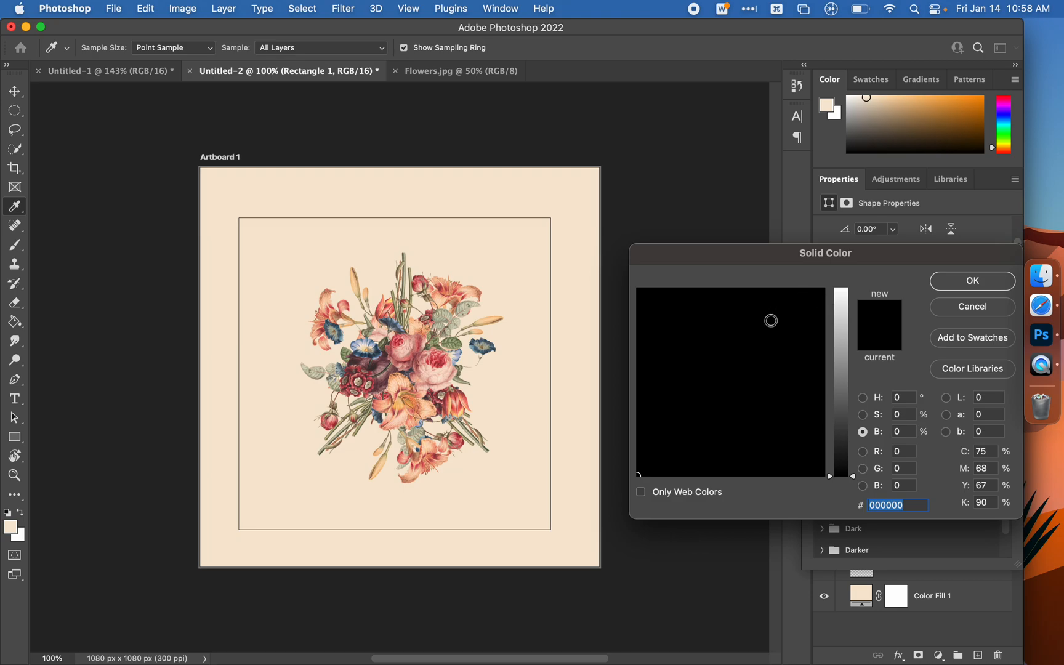
{"action": "left_click", "coordinate": [968, 308]}
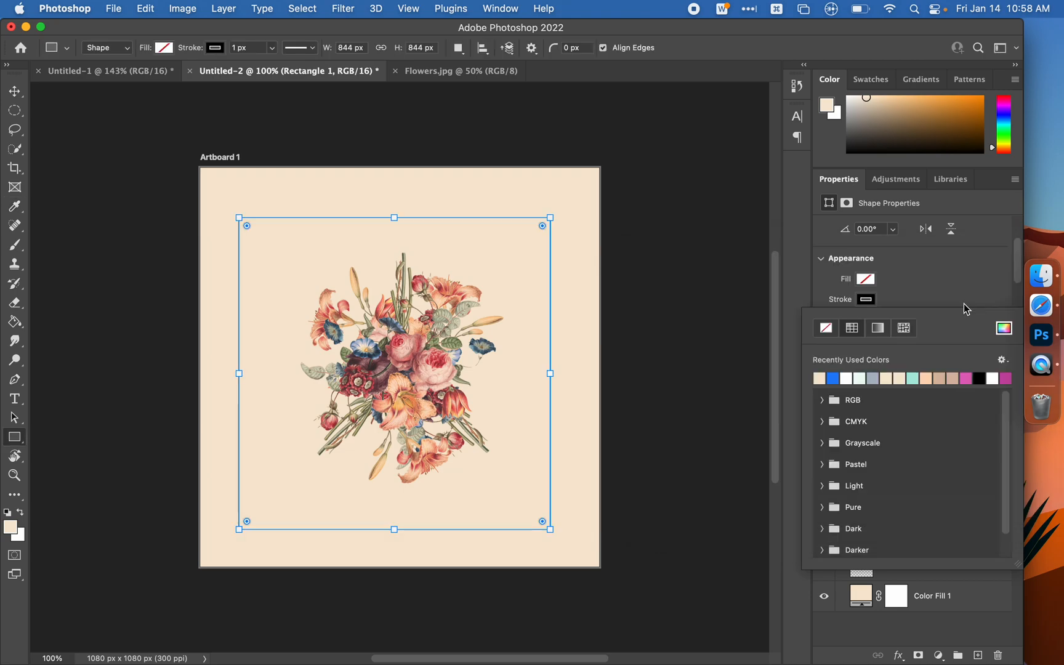
{"action": "left_click", "coordinate": [1004, 330]}
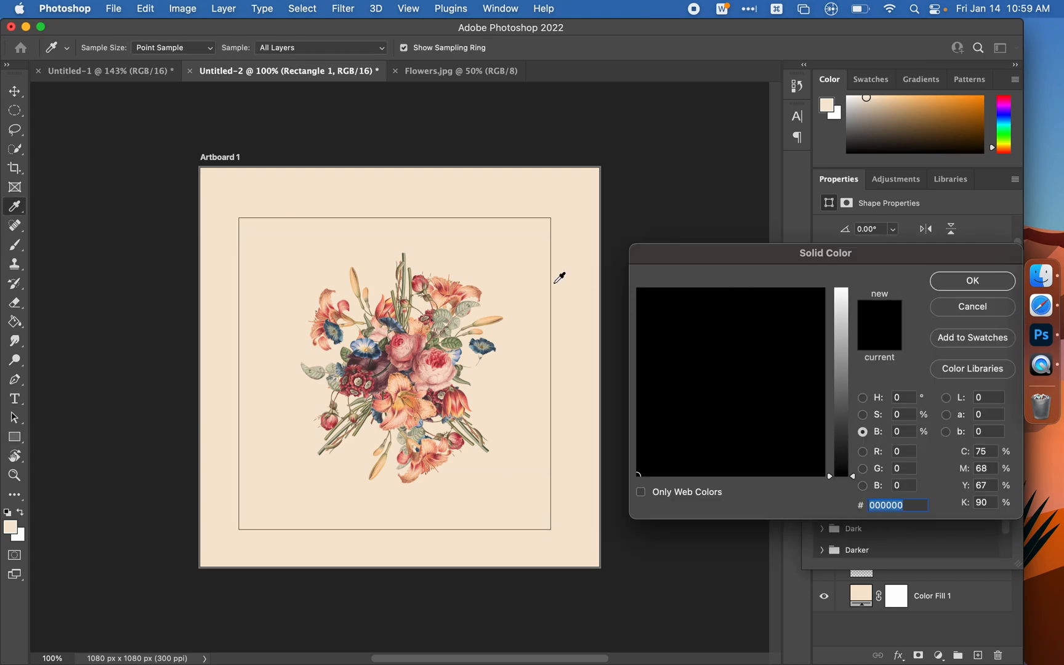
{"action": "left_click", "coordinate": [444, 366]}
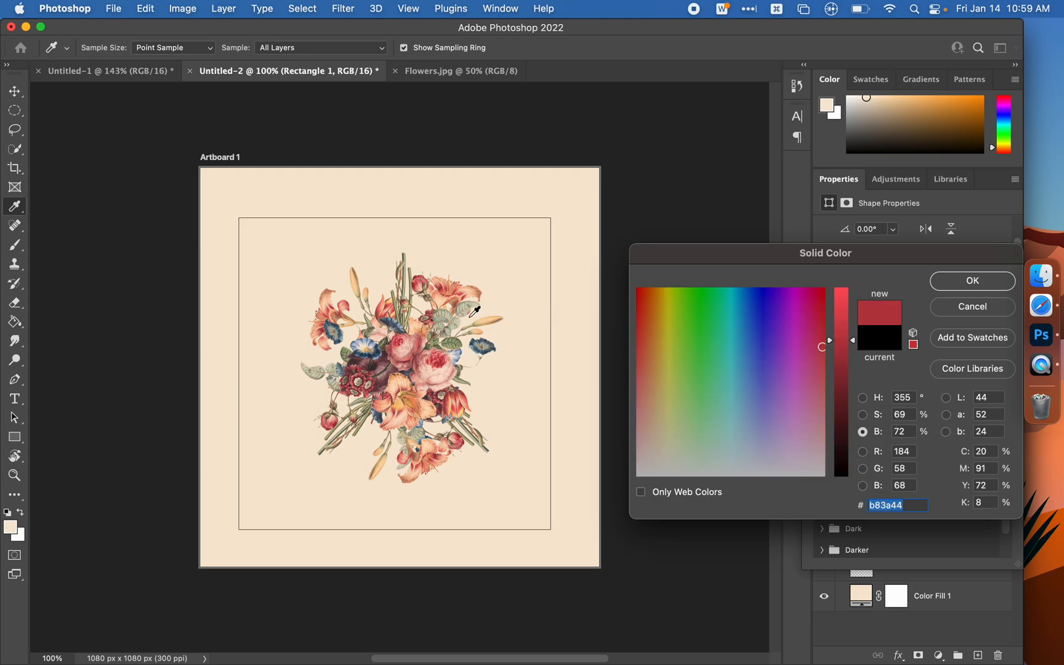
{"action": "left_click_drag", "start_coordinate": [741, 368], "coordinate": [615, 475]}
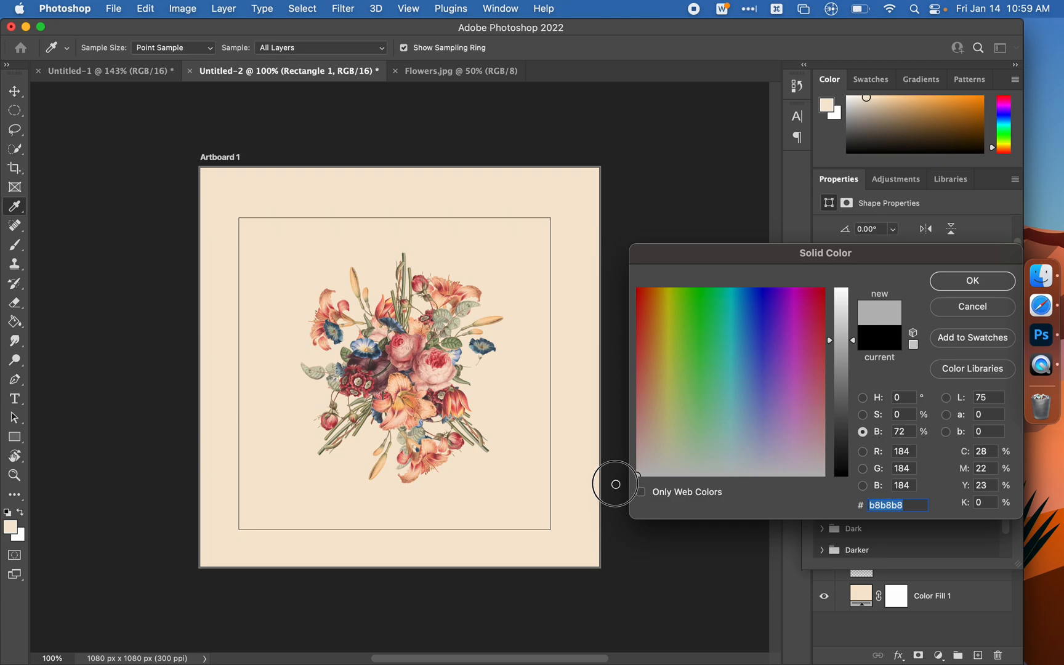
{"action": "left_click_drag", "start_coordinate": [833, 325], "coordinate": [839, 288]}
{"action": "left_click", "coordinate": [972, 281]}
{"action": "left_click", "coordinate": [913, 297]}
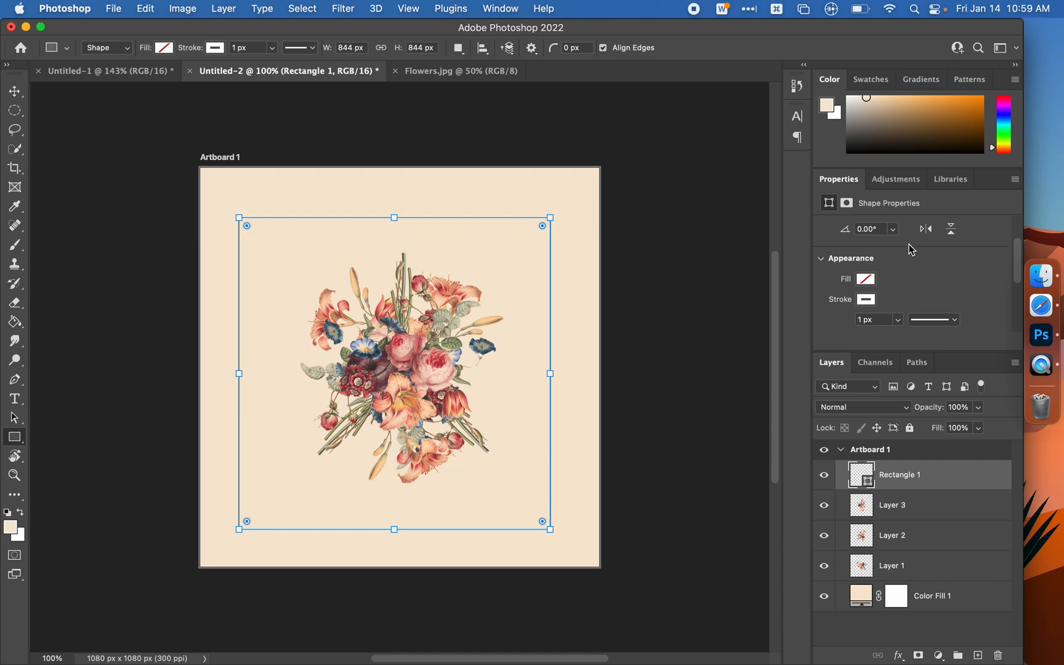
- Set the rectangle's linked width and height to 1080 px
{"action": "scroll", "coordinate": [912, 250], "scroll_direction": "up", "scroll_amount": 3}
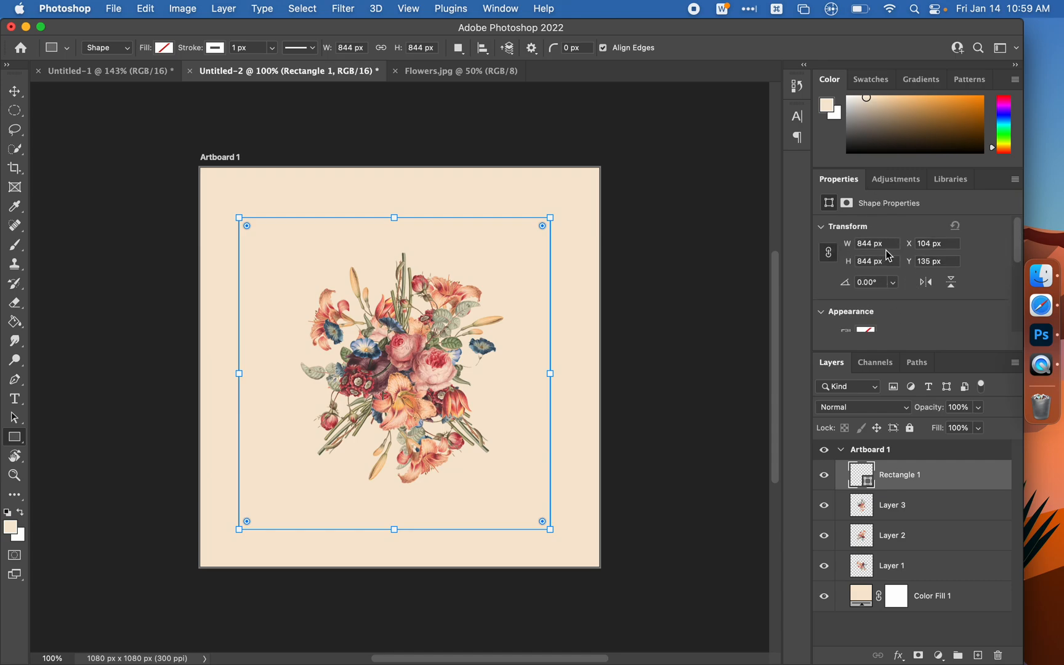
{"action": "left_click", "coordinate": [890, 265]}
{"action": "type", "text": "1080"}
{"action": "key", "text": "Tab"}
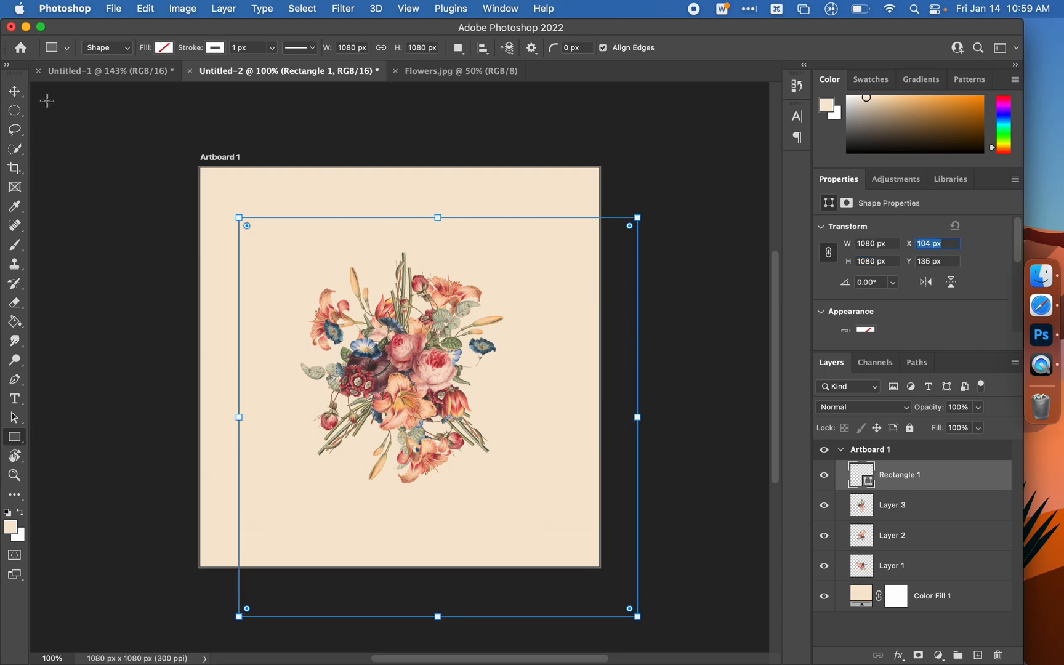
- Align Rectangle 1 with the artboard's top edge and horizontal centre
{"action": "left_click", "coordinate": [15, 91]}
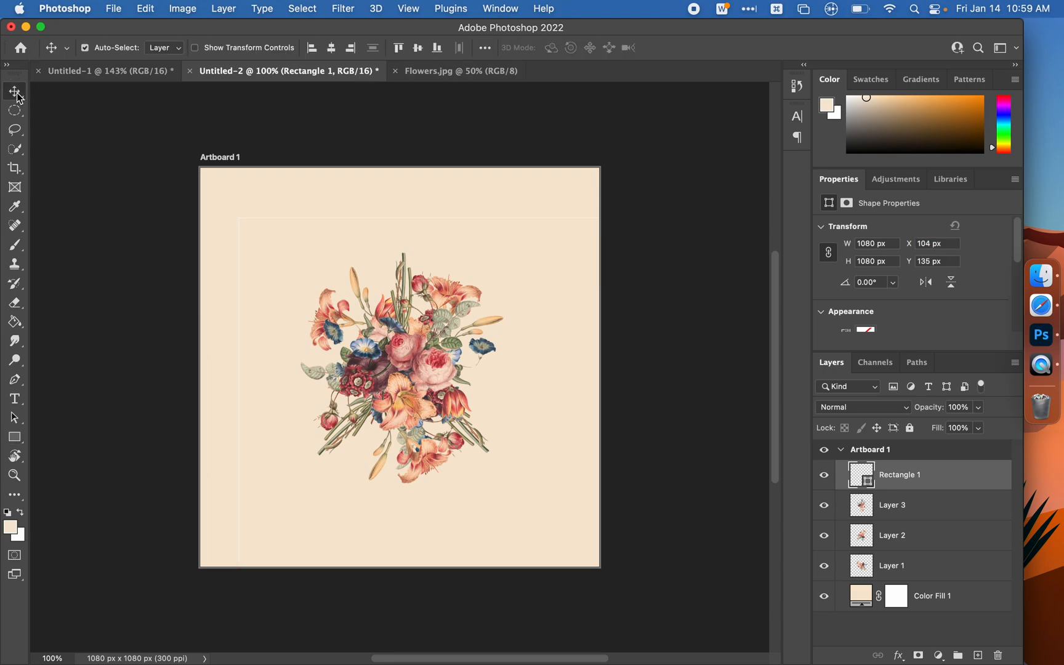
{"action": "left_click", "coordinate": [269, 222]}
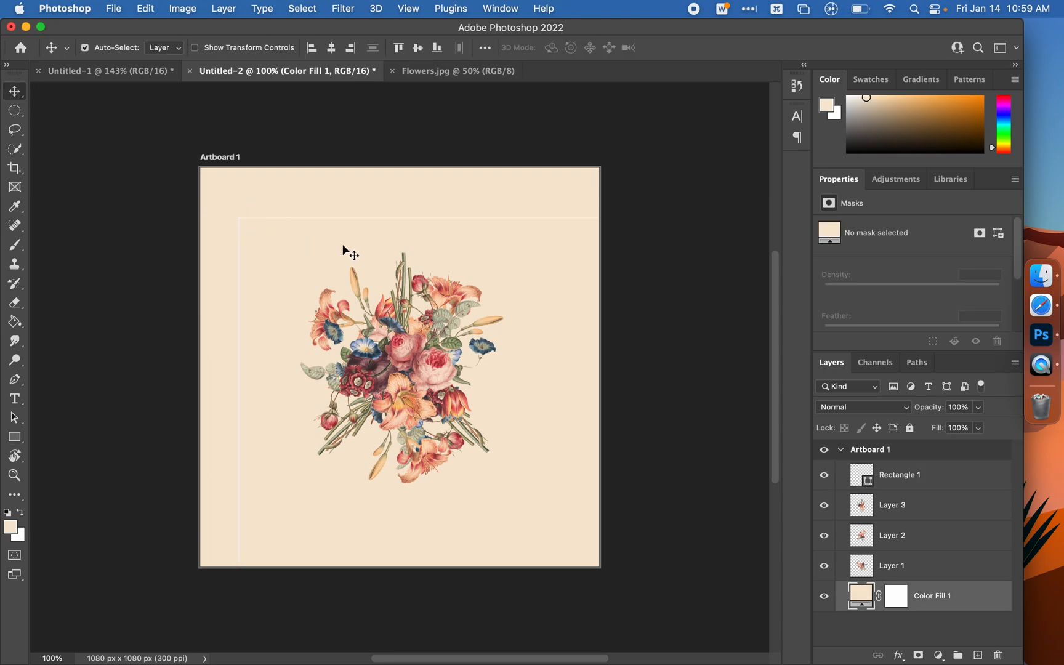
{"action": "left_click", "coordinate": [910, 478]}
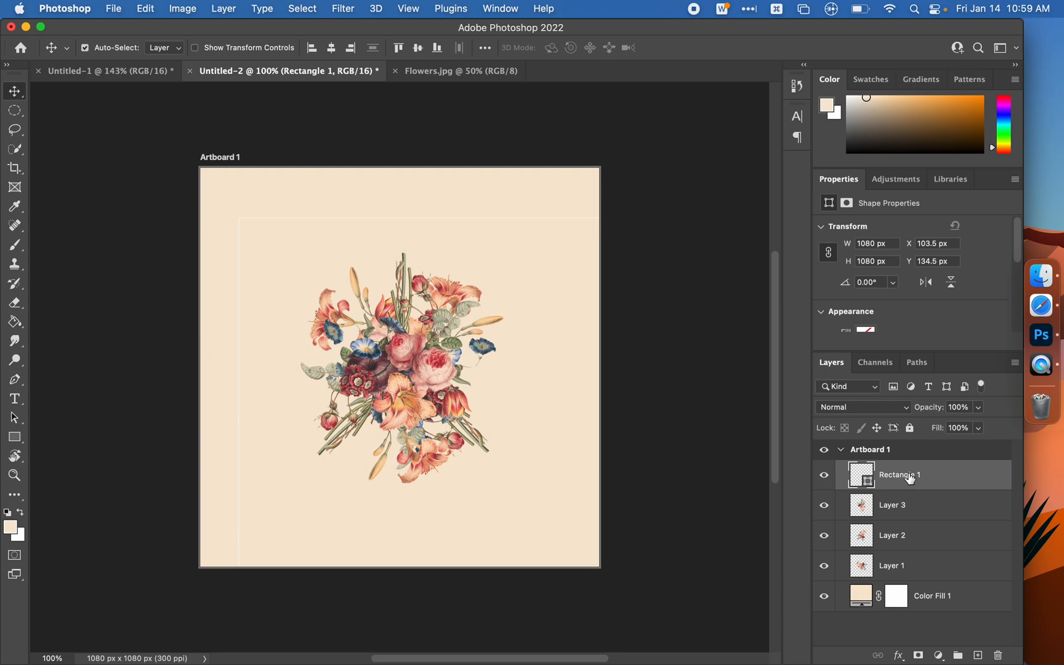
{"action": "left_click", "coordinate": [401, 52]}
{"action": "left_click", "coordinate": [333, 49]}
- Thicken the rectangle's stroke to about 59 px and align the stroke to the inside of its path
{"action": "scroll", "coordinate": [918, 300], "scroll_direction": "down", "scroll_amount": 3}
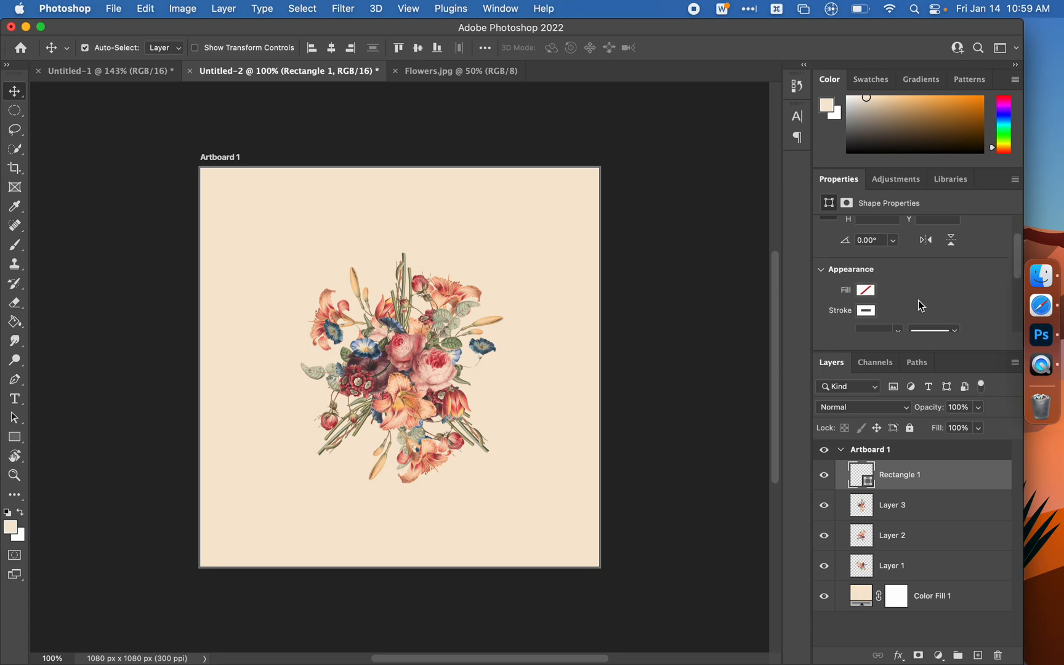
{"action": "scroll", "coordinate": [918, 300], "scroll_direction": "down", "scroll_amount": 1}
{"action": "mouse_move", "coordinate": [898, 276]}
{"action": "left_mouse_down"}
{"action": "mouse_move", "coordinate": [898, 294]}
{"action": "mouse_move", "coordinate": [919, 290]}
{"action": "left_mouse_up"}
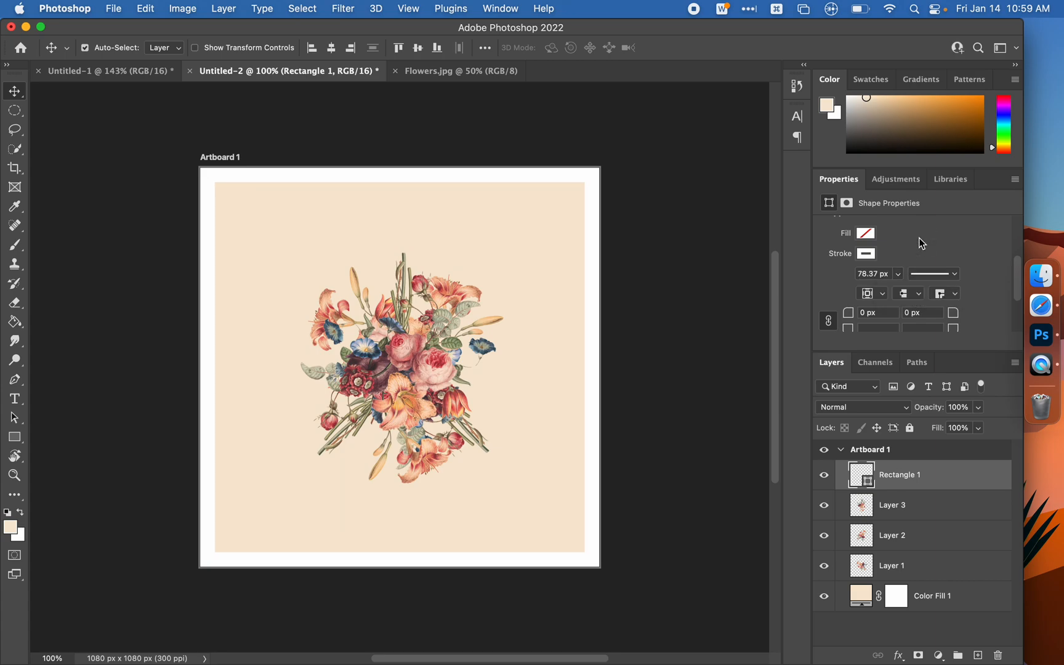
{"action": "left_click", "coordinate": [883, 297]}
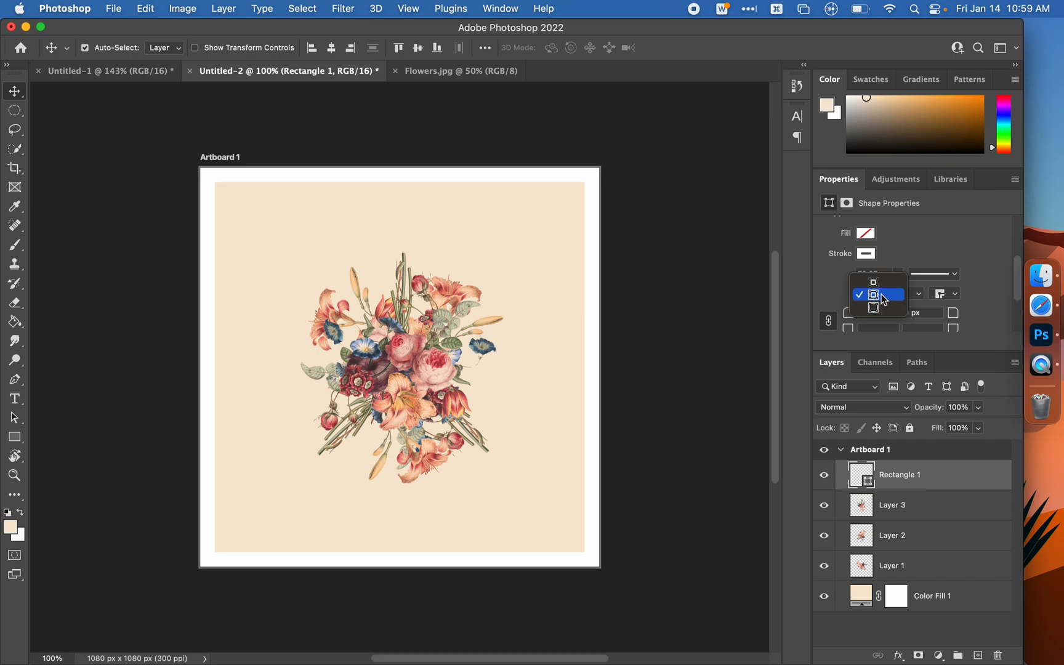
{"action": "left_click", "coordinate": [880, 282]}
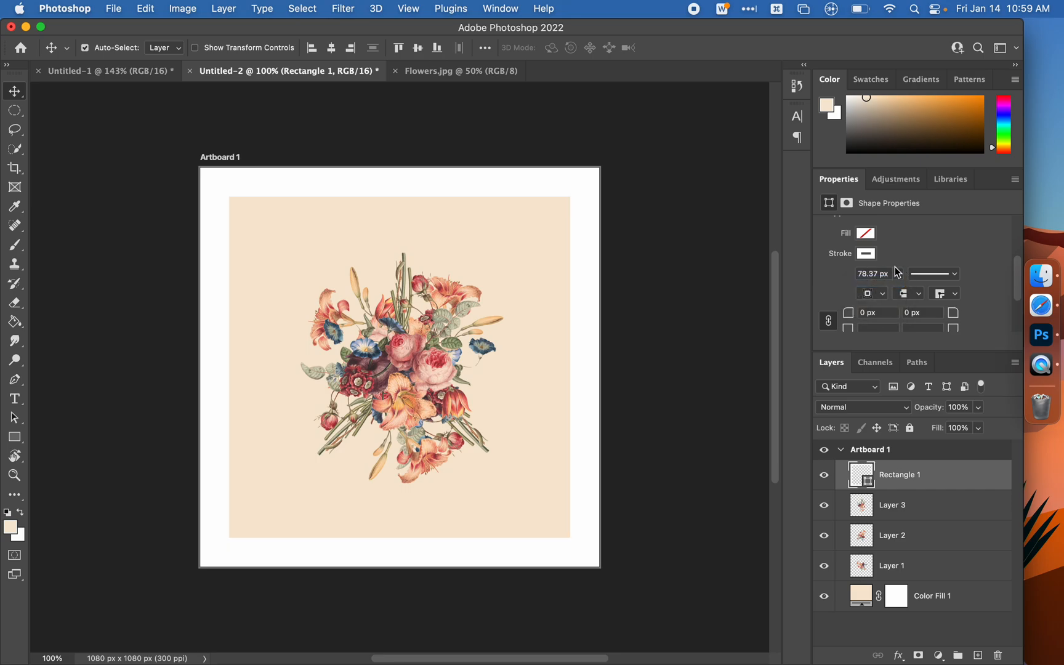
{"action": "left_click", "coordinate": [897, 275]}
{"action": "left_click_drag", "start_coordinate": [895, 294], "coordinate": [894, 293]}
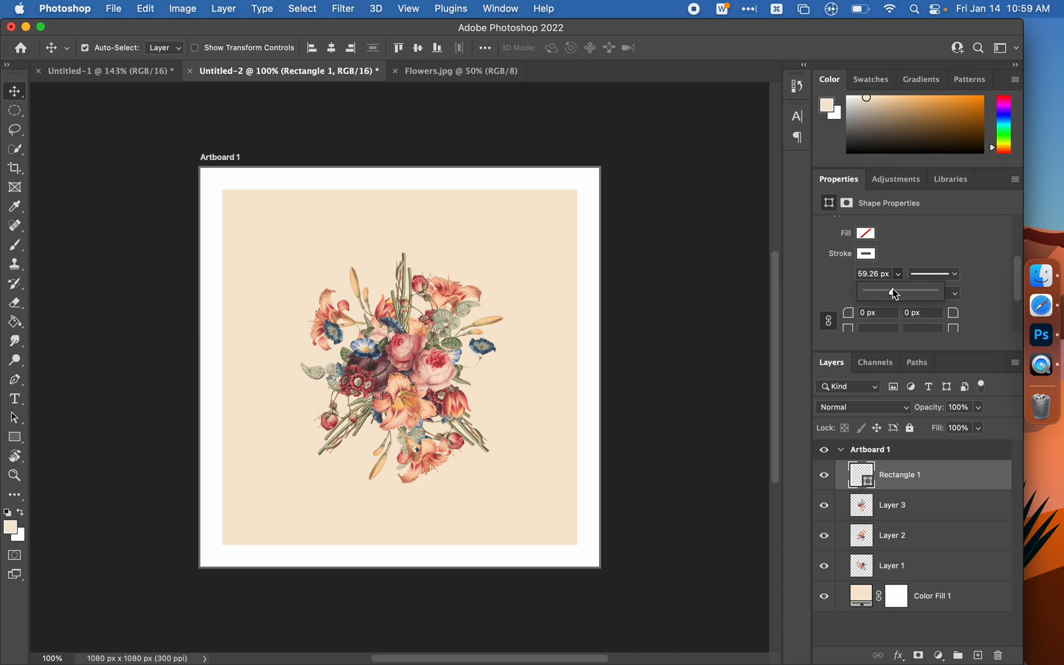
{"action": "left_click", "coordinate": [917, 246]}
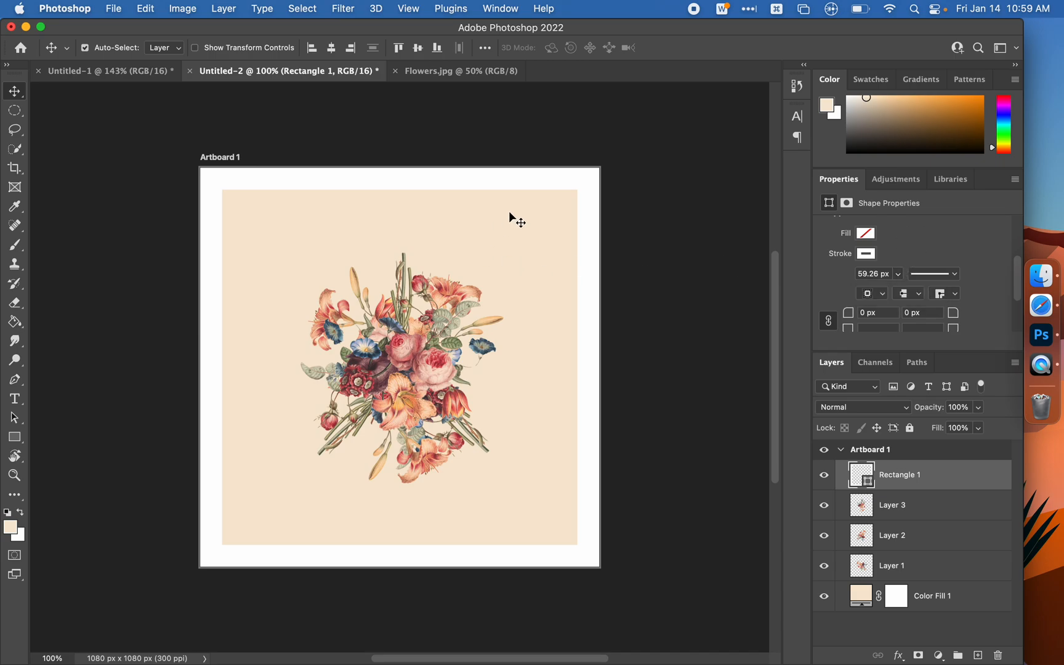
- Recolour the rectangle's stroke with red #c13e4a sampled from the large pink rose in the bouquet
{"action": "left_click", "coordinate": [860, 250]}
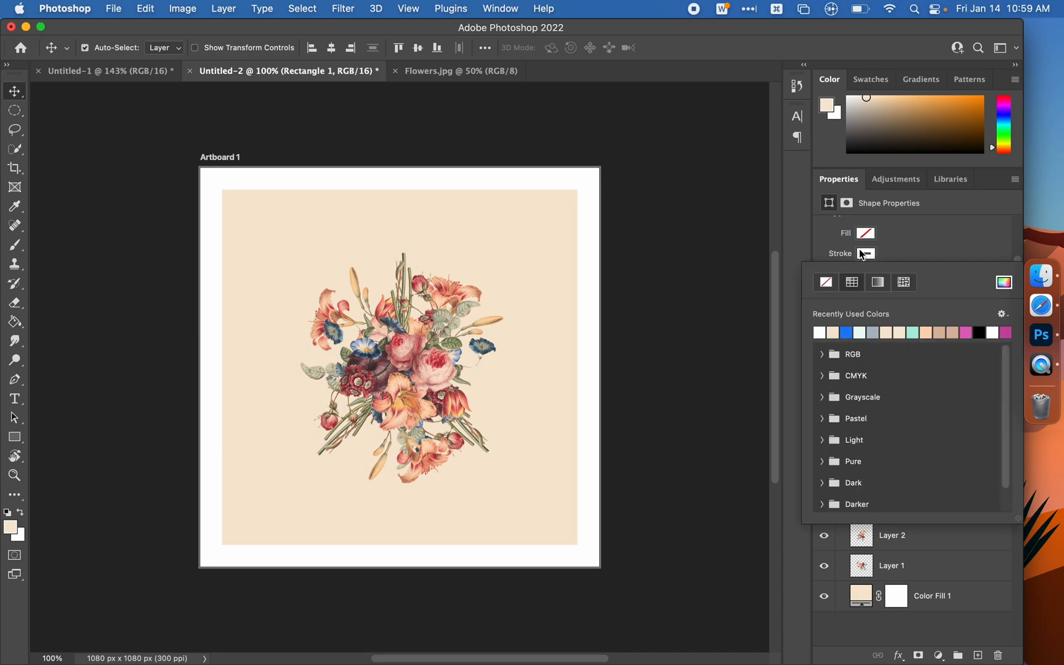
{"action": "left_click", "coordinate": [999, 285]}
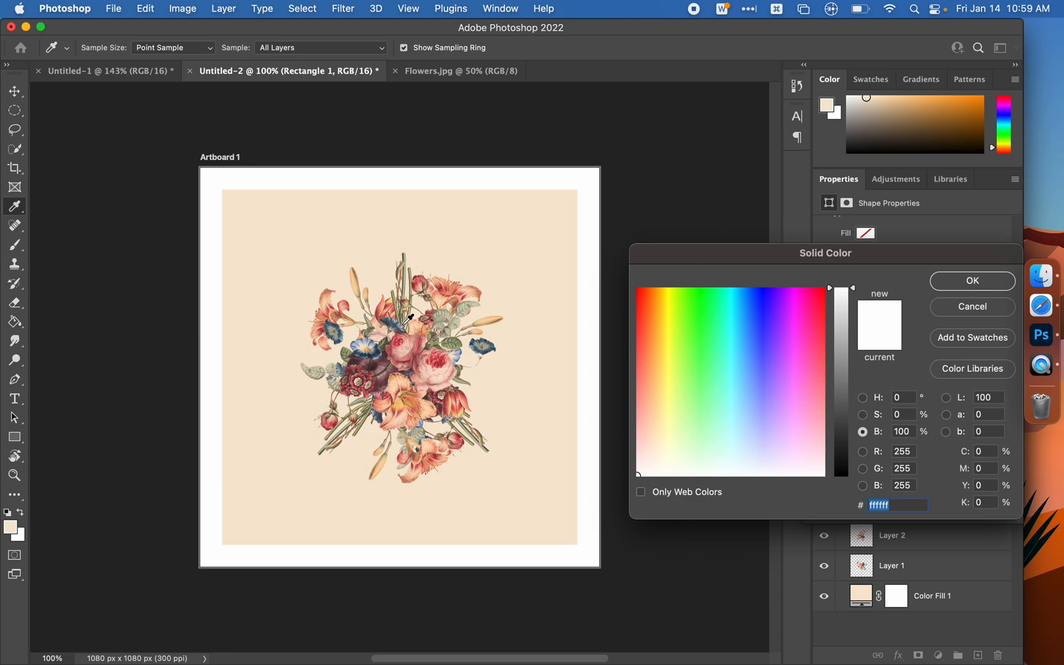
{"action": "left_click", "coordinate": [388, 316]}
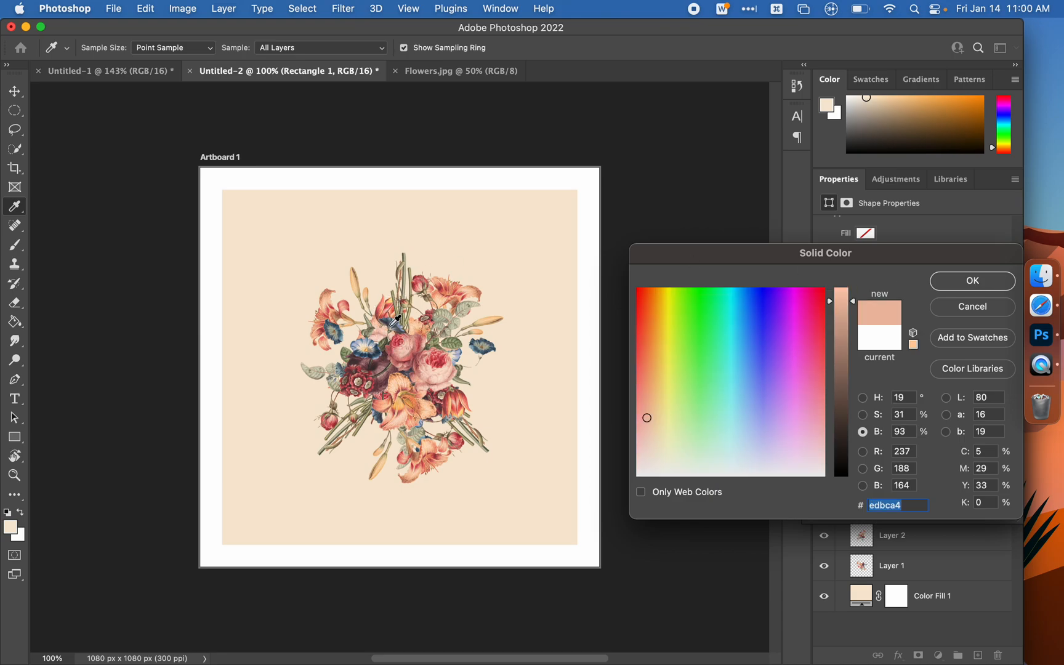
{"action": "left_click", "coordinate": [439, 361]}
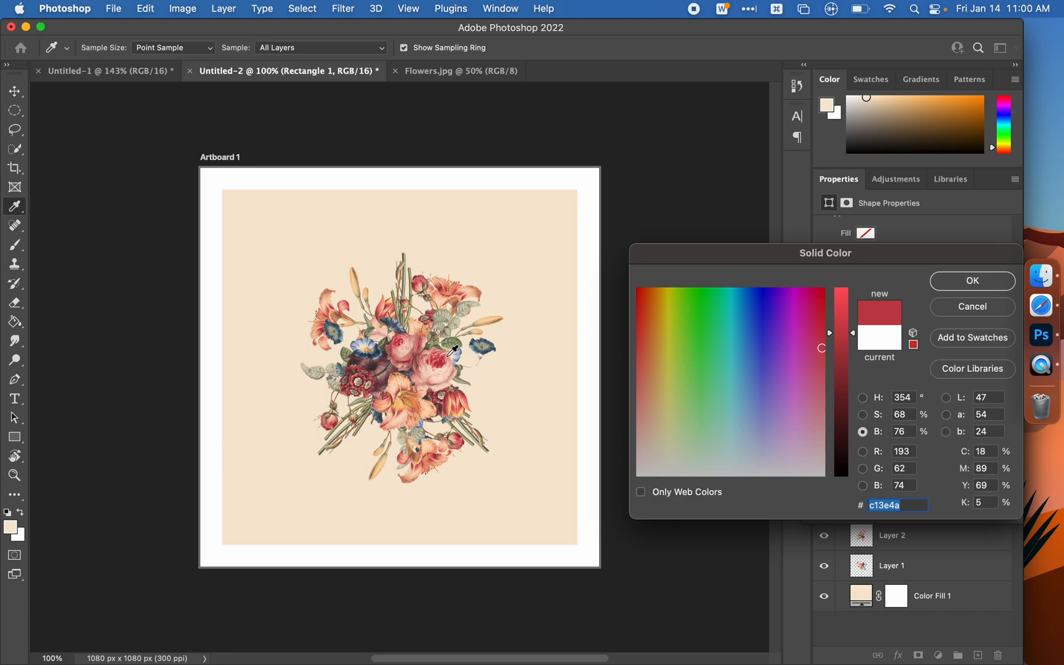
{"action": "left_click", "coordinate": [941, 280]}
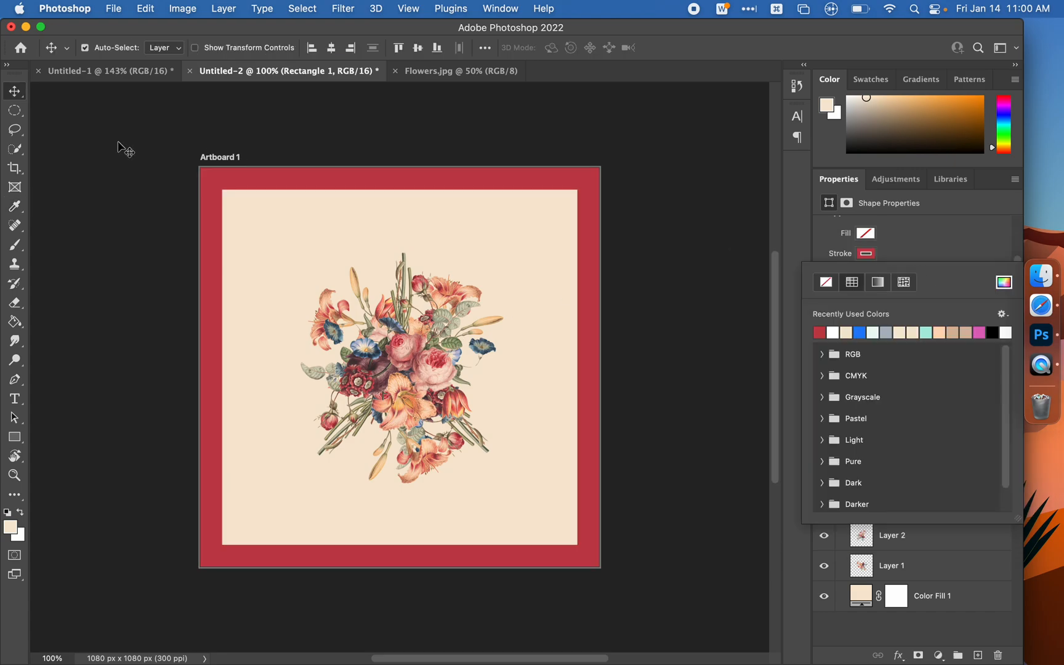
- Change the rectangle's stroke to a brighter shade of red and deselect the shape
{"action": "left_click", "coordinate": [867, 254]}
{"action": "left_click", "coordinate": [872, 254]}
{"action": "left_click", "coordinate": [1003, 284]}
{"action": "left_click_drag", "start_coordinate": [844, 331], "coordinate": [849, 312]}
{"action": "left_click", "coordinate": [966, 282]}
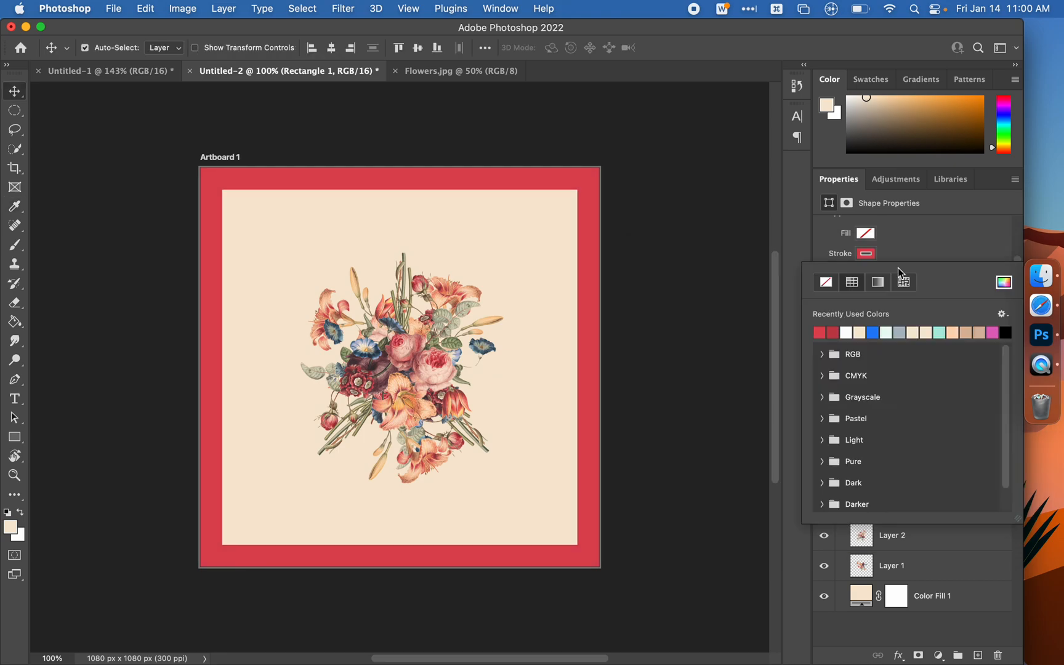
{"action": "left_click", "coordinate": [69, 178]}
{"action": "left_click", "coordinate": [106, 208]}
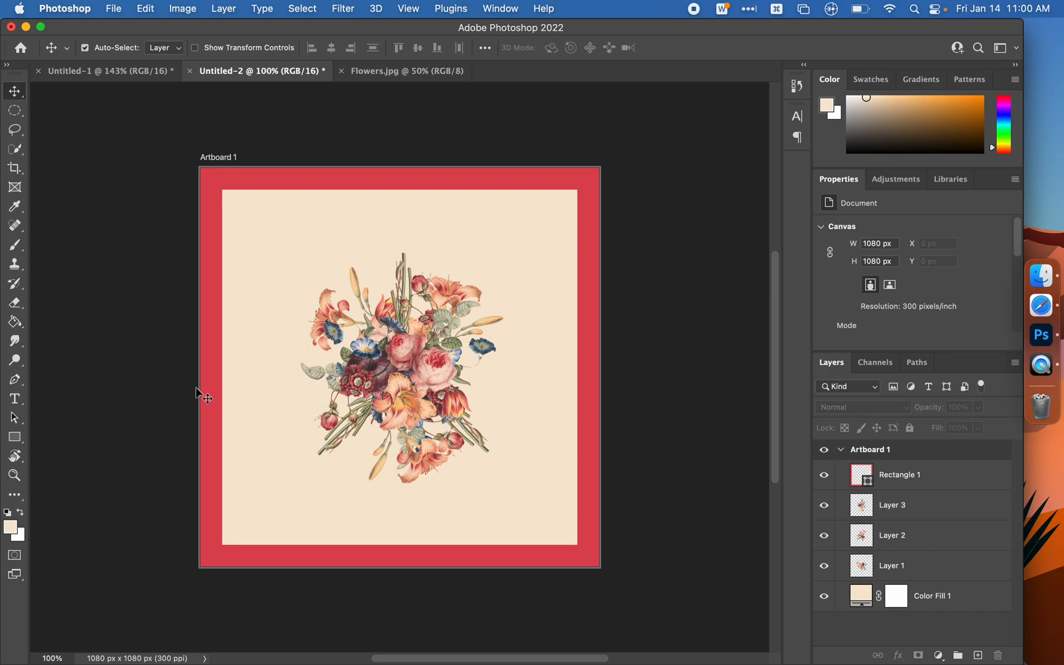
{"action": "key", "text": "super+plus"}
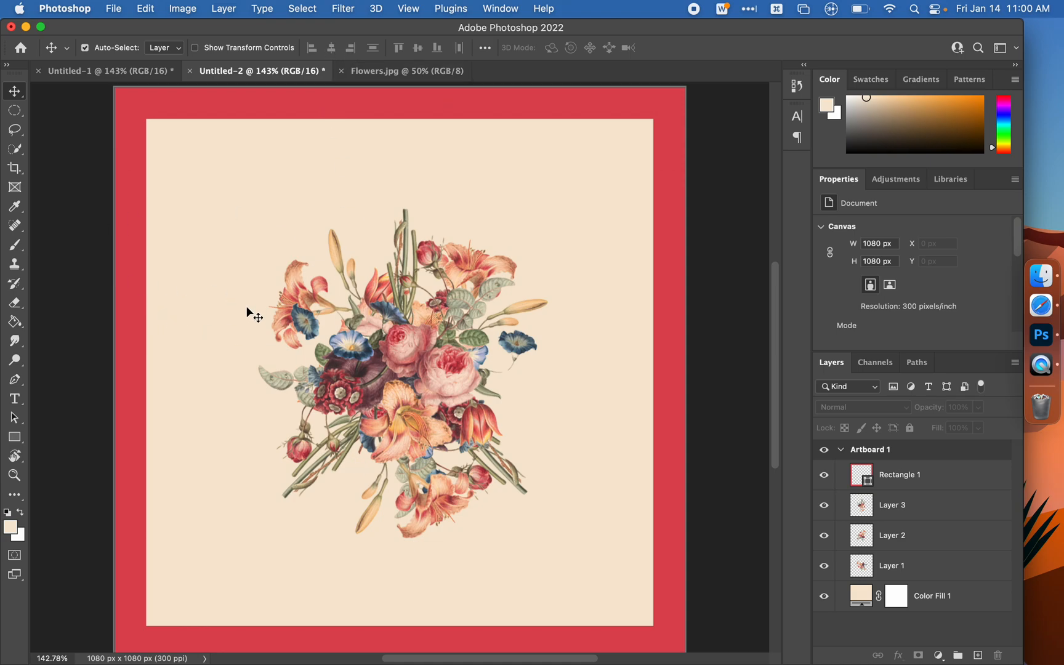
{"action": "left_click", "coordinate": [88, 294]}
{"action": "left_click", "coordinate": [313, 10]}
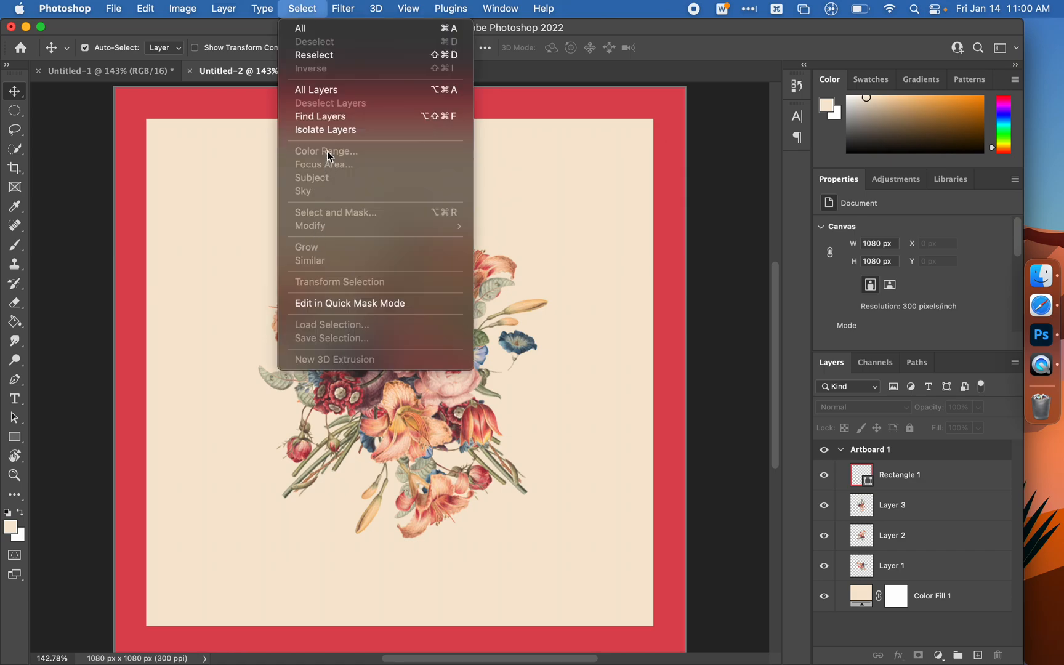
{"action": "left_click", "coordinate": [299, 11]}
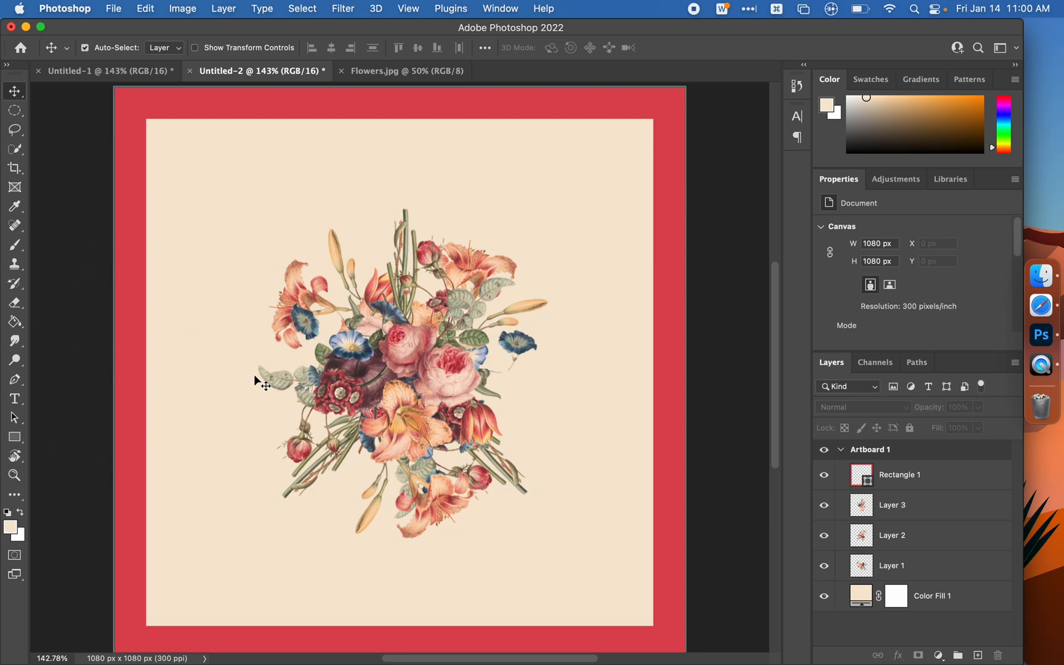
{"action": "left_click", "coordinate": [14, 437]}
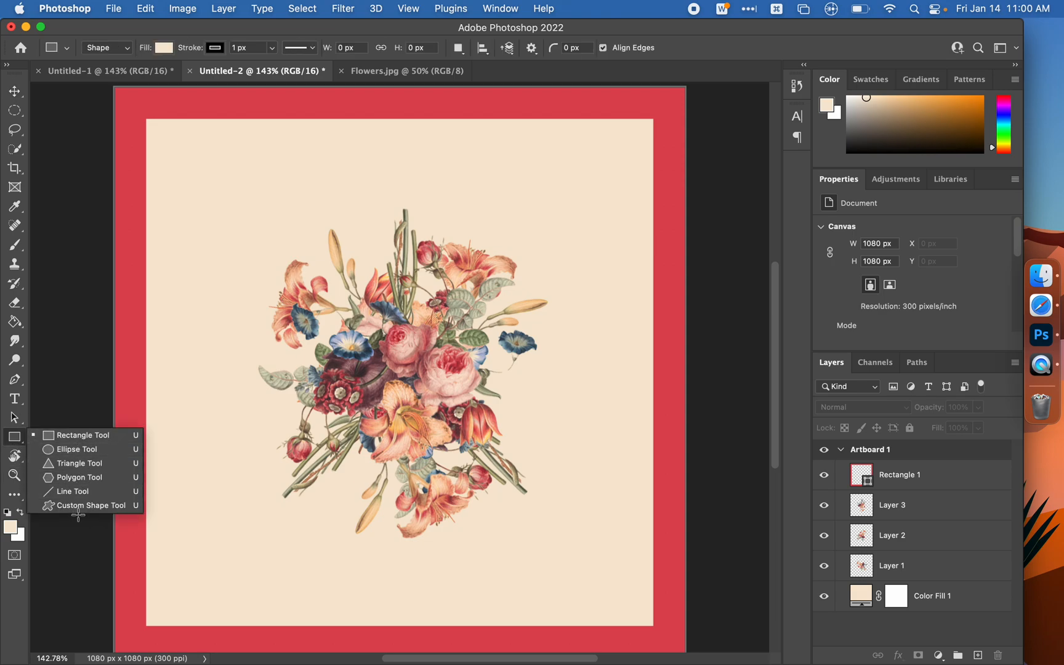
{"action": "left_click", "coordinate": [15, 91]}
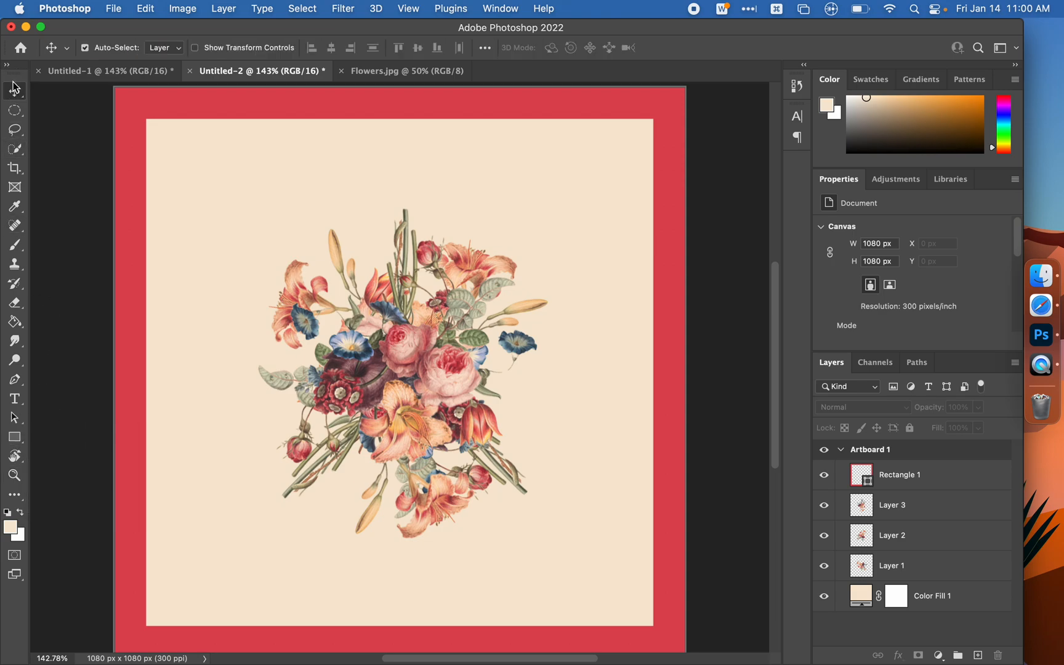
{"action": "left_click", "coordinate": [21, 406]}
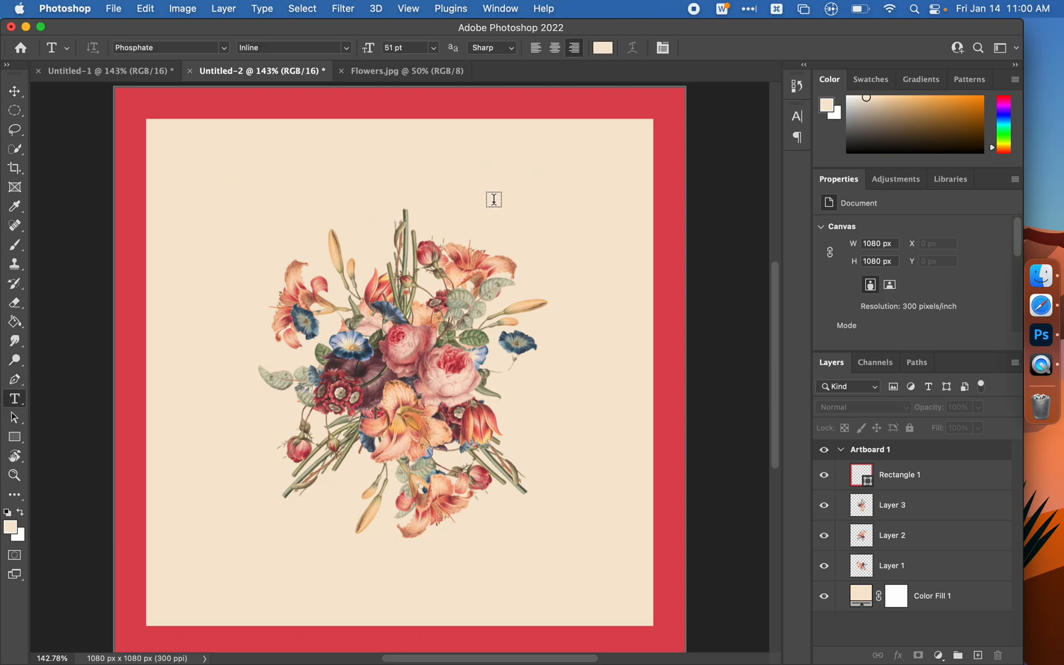
{"action": "left_click", "coordinate": [15, 91]}
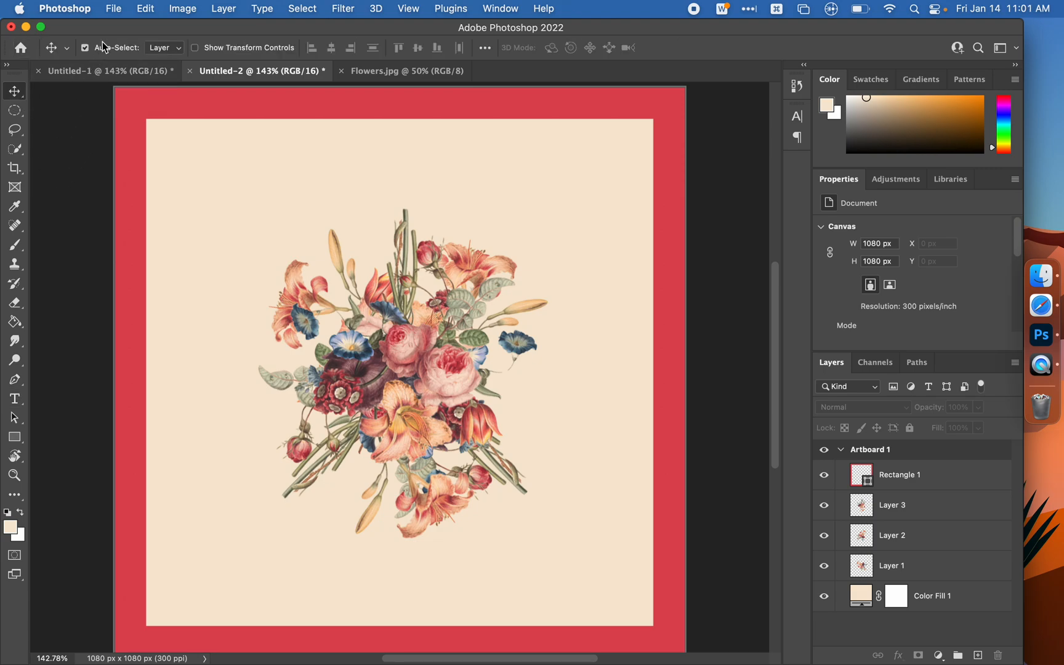
- Save the document on the computer in Downloads as Album Art.psd, in Photoshop format with Maximize Compatibility enabled
{"action": "left_click", "coordinate": [115, 11]}
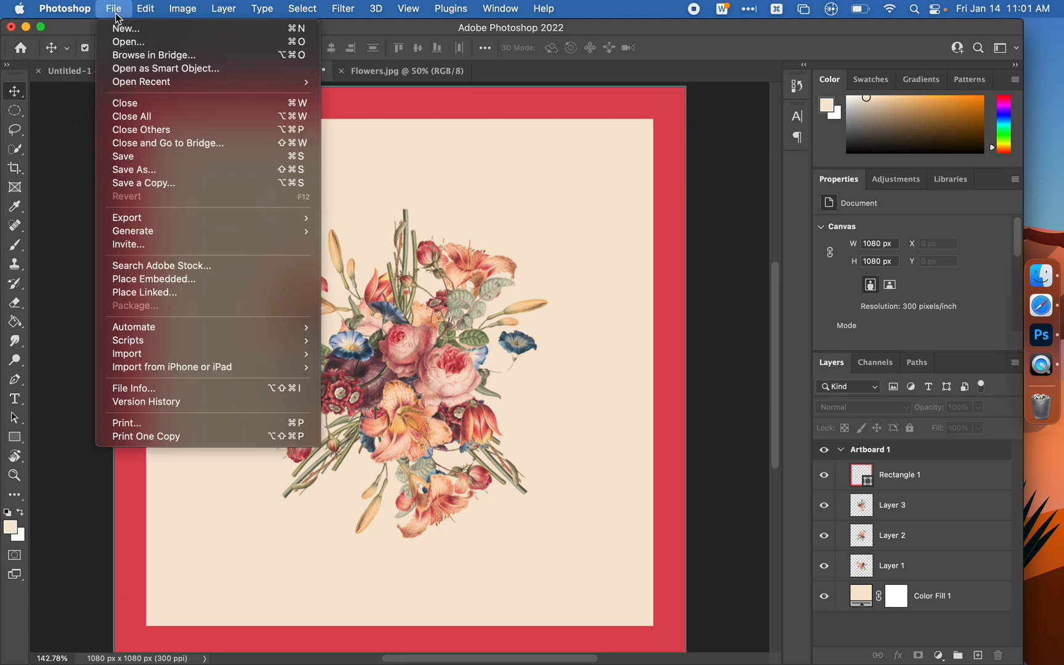
{"action": "left_click", "coordinate": [138, 167]}
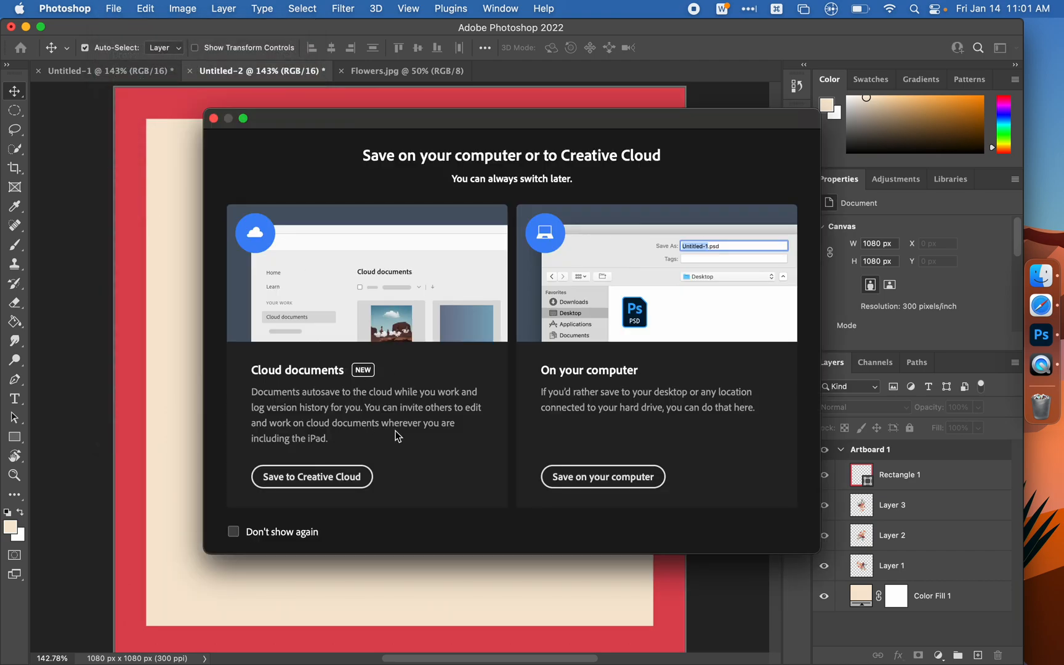
{"action": "left_click", "coordinate": [568, 479]}
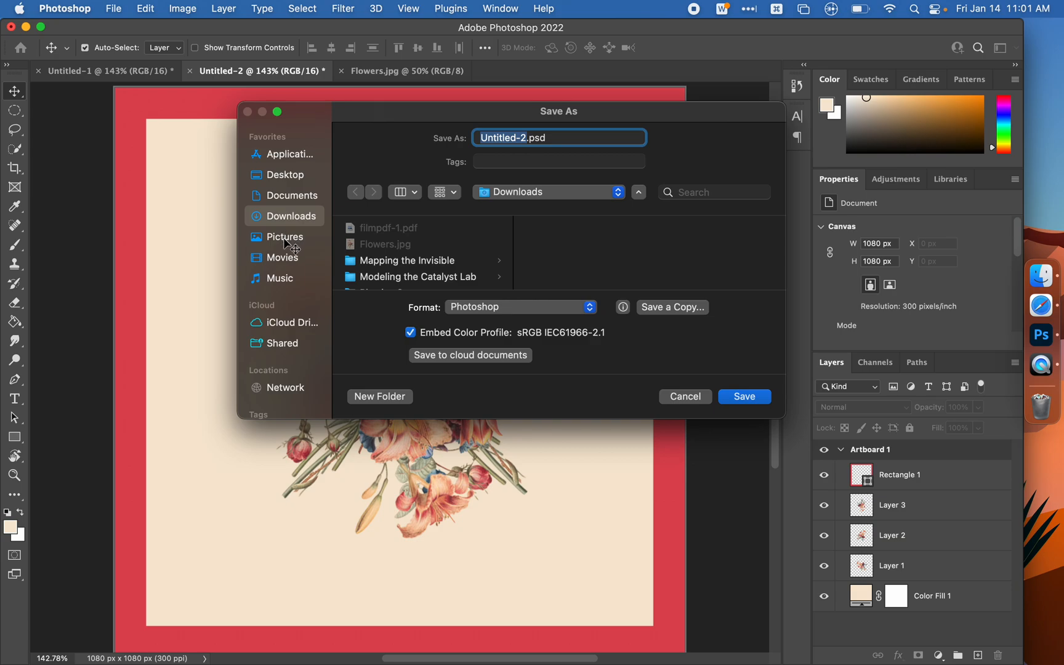
{"action": "type", "text": "Album Art"}
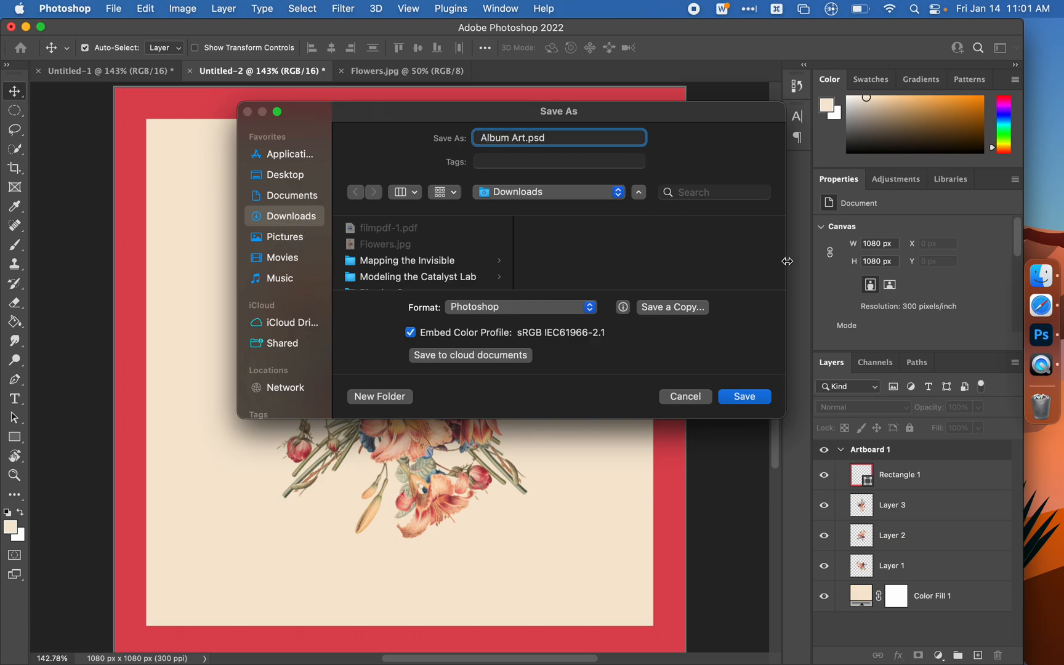
{"action": "left_click", "coordinate": [744, 397]}
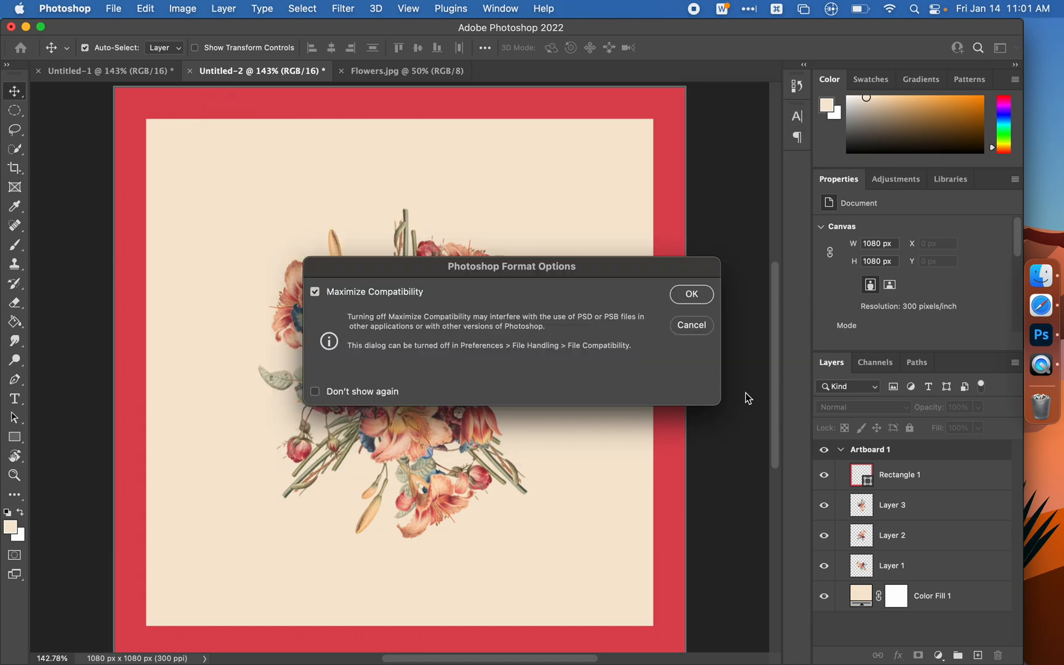
{"action": "left_click", "coordinate": [691, 294]}
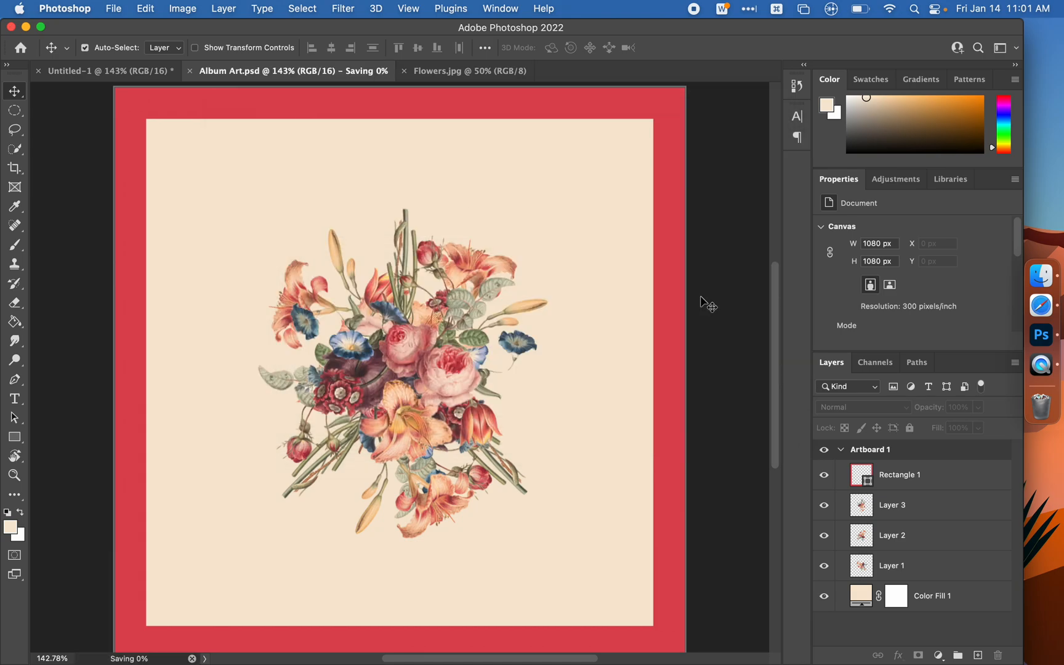
- Hide Layer 3 and Layer 2 and show them again to compare the bouquet copies
{"action": "left_click", "coordinate": [825, 507]}
{"action": "left_click", "coordinate": [826, 537]}
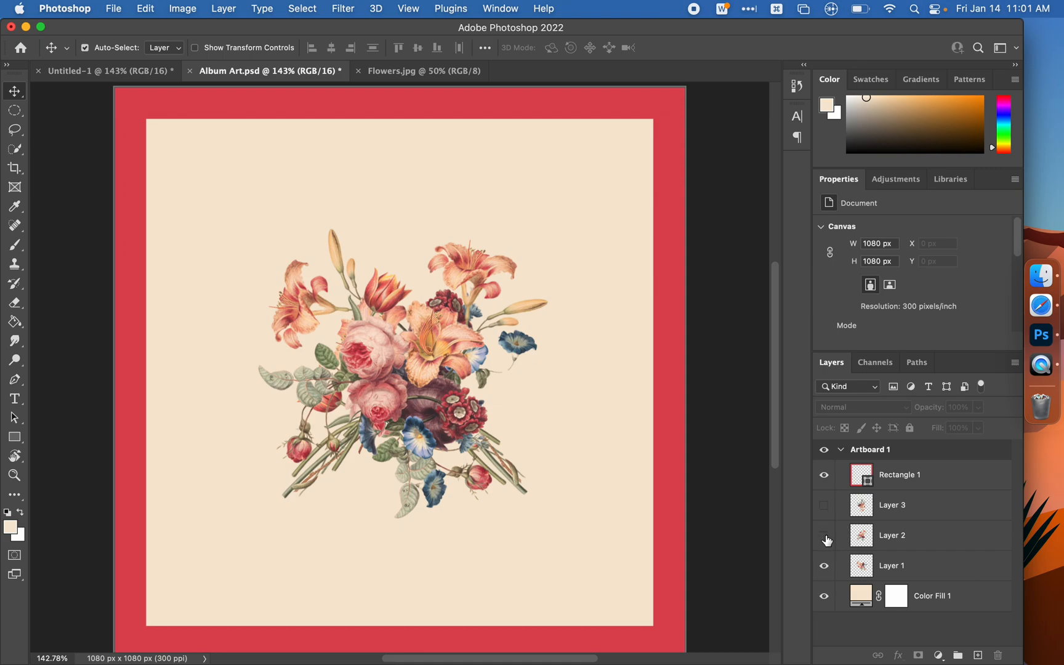
{"action": "left_click", "coordinate": [825, 537]}
{"action": "left_click", "coordinate": [824, 506]}
- Set up a PNG export of Artboard 1 at 1080 x 1080 px with transparency turned off
{"action": "left_click", "coordinate": [111, 8]}
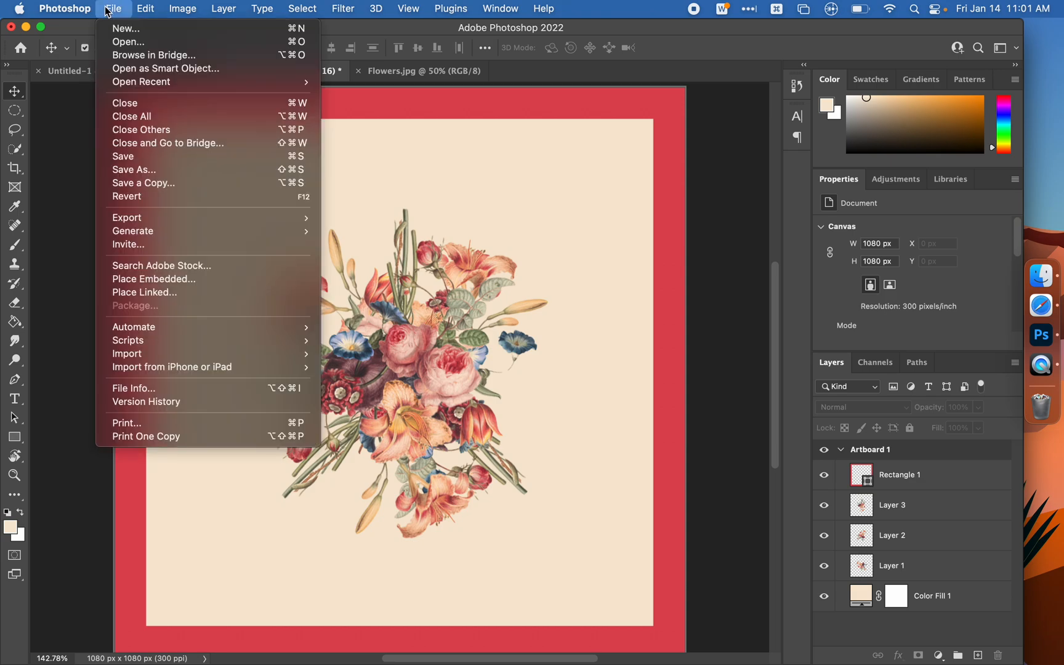
{"action": "mouse_move", "coordinate": [156, 222]}
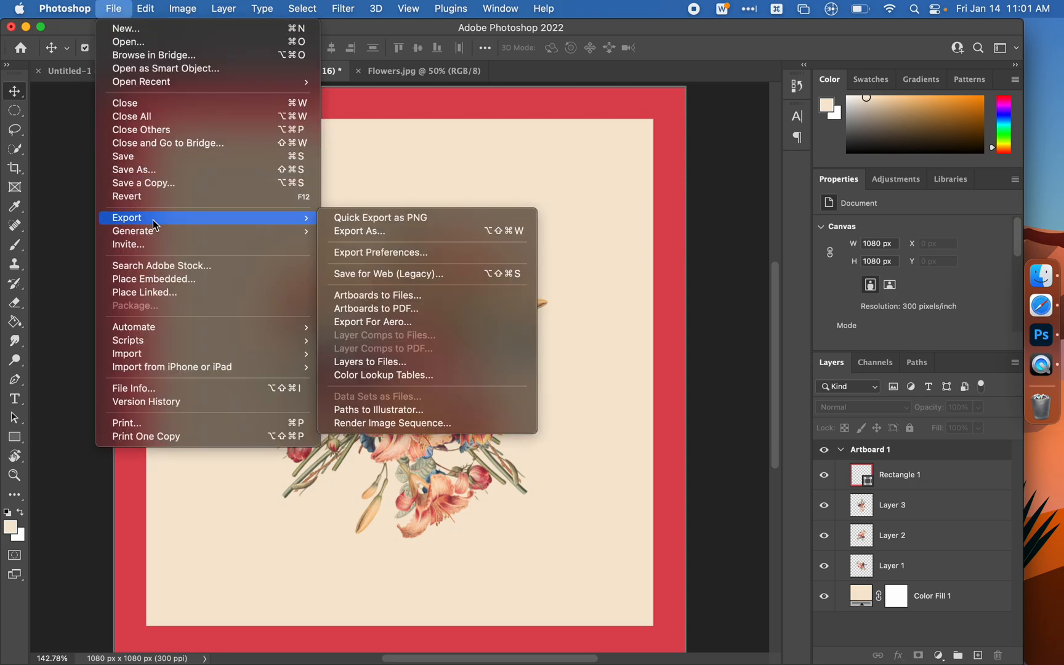
{"action": "left_click", "coordinate": [369, 232]}
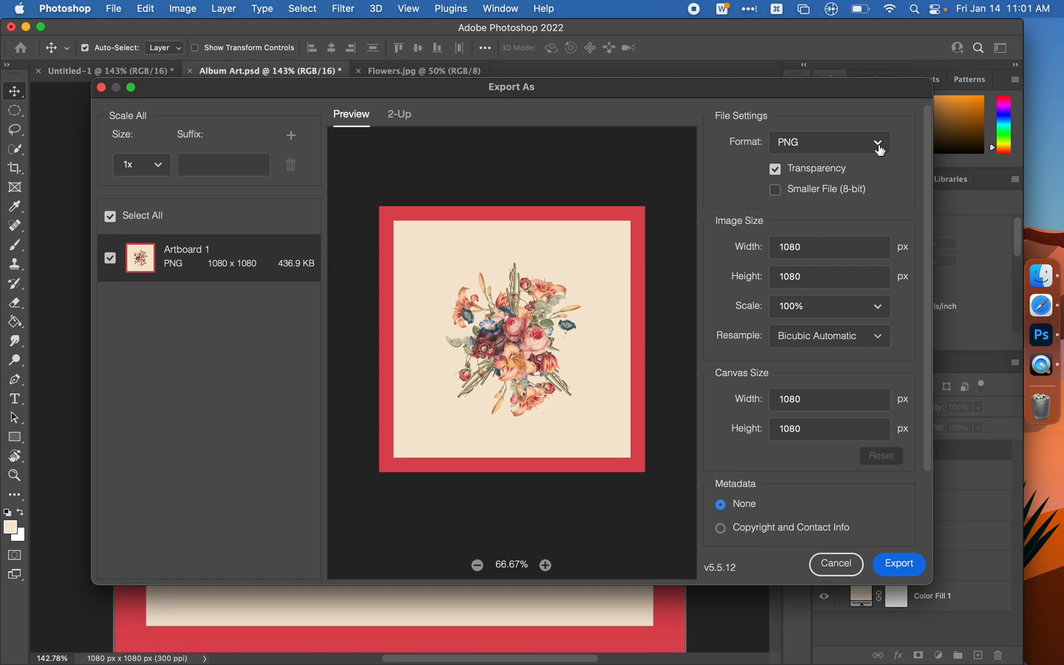
{"action": "left_click", "coordinate": [776, 169]}
{"action": "scroll", "coordinate": [742, 323], "scroll_direction": "down", "scroll_amount": 4}
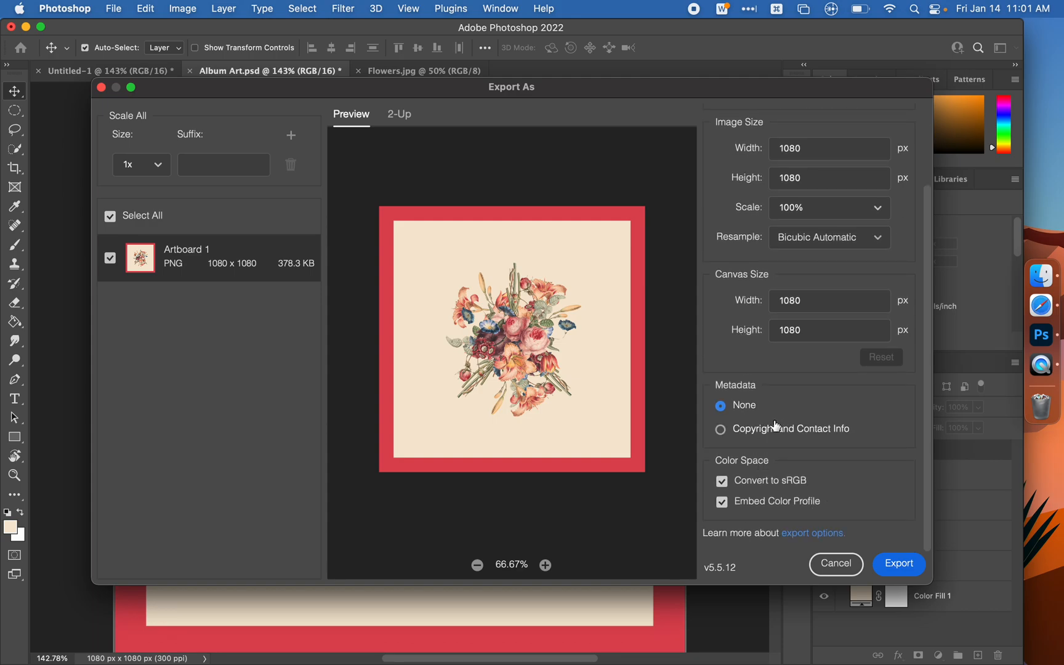
- Export the artboard to the Downloads folder under the name Album Art.png
{"action": "left_click", "coordinate": [900, 564]}
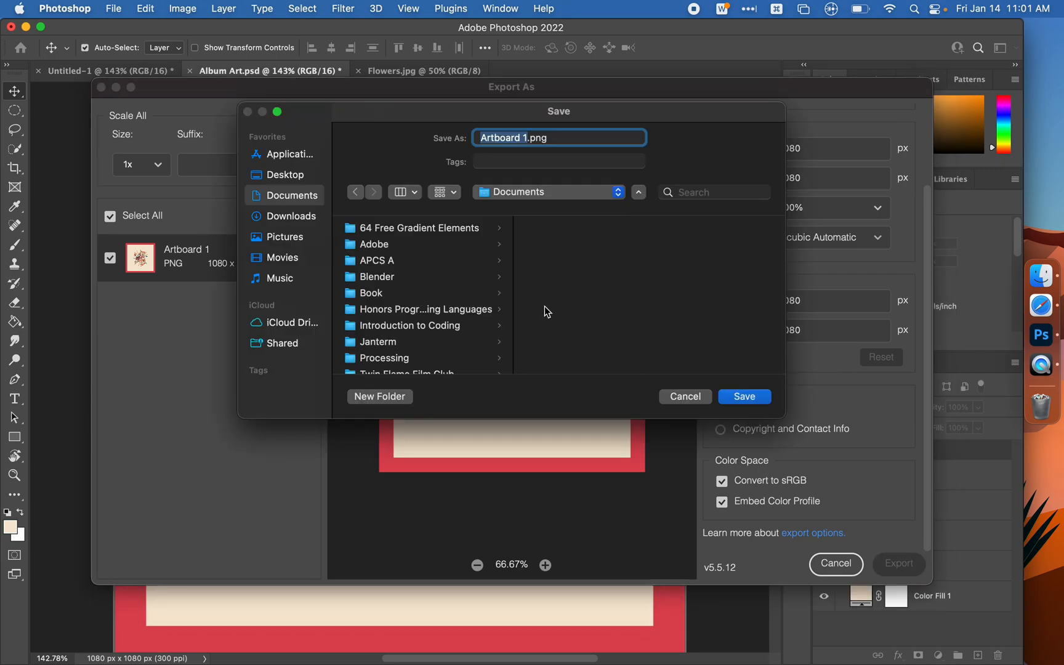
{"action": "left_click", "coordinate": [289, 217]}
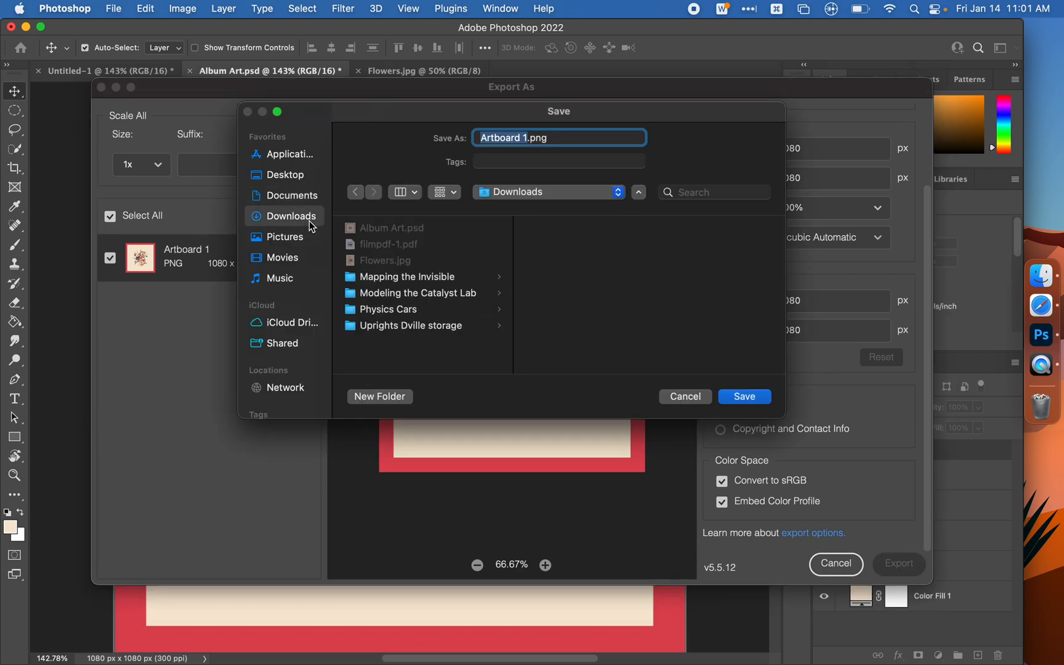
{"action": "left_click", "coordinate": [383, 232]}
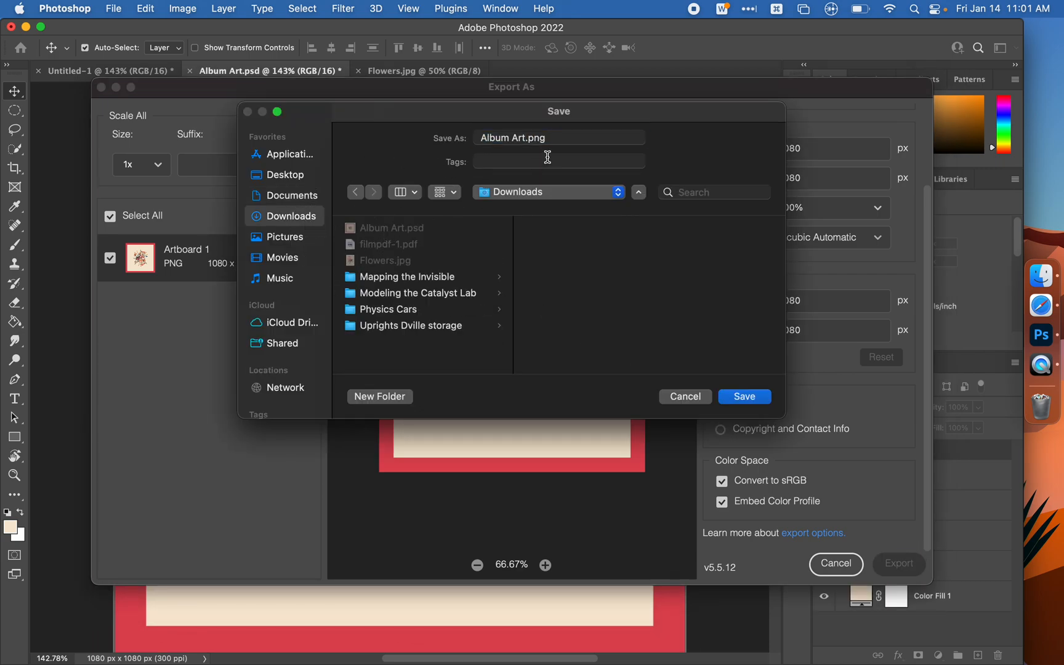
{"action": "left_click", "coordinate": [733, 405]}
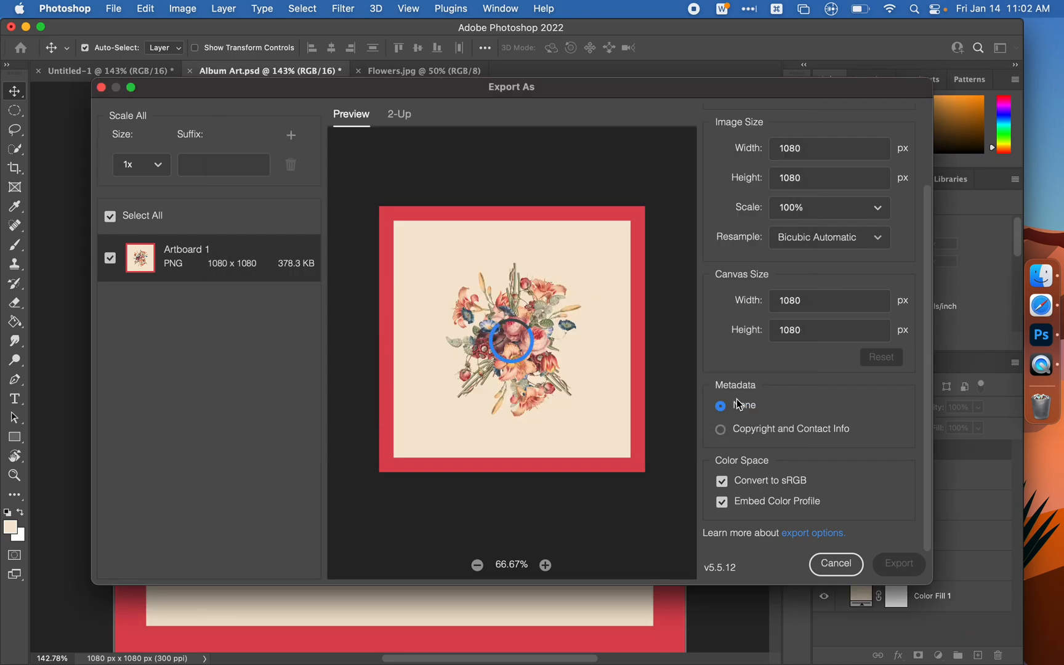
- Switch to Finder, open Album Art.png from Downloads in Preview and move its window to inspect the exported artwork
{"action": "left_click", "coordinate": [1041, 276]}
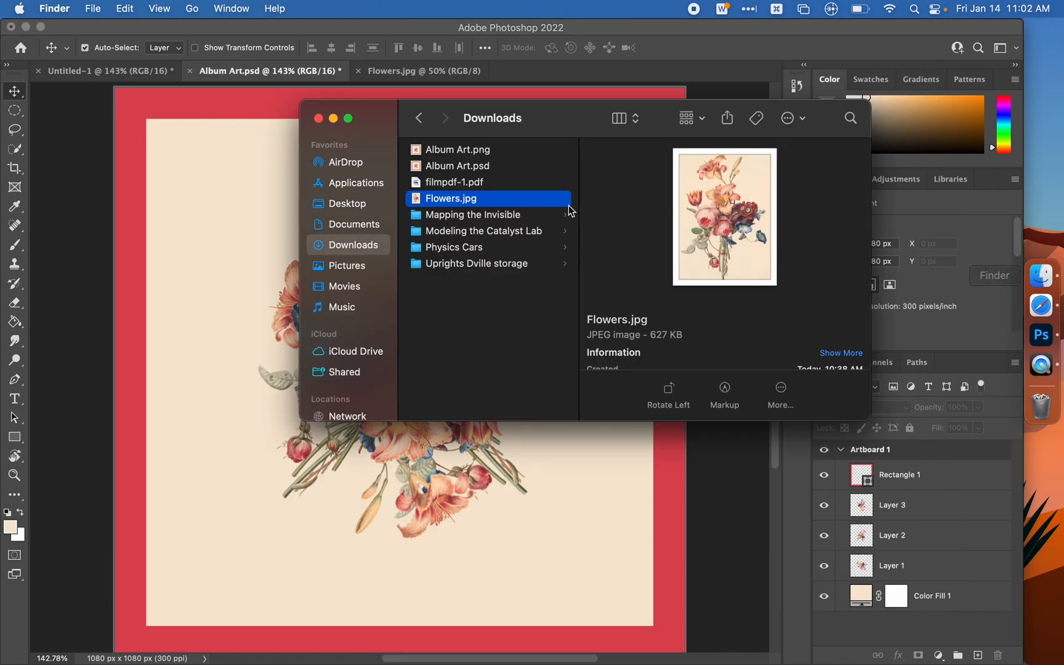
{"action": "left_click", "coordinate": [491, 150]}
{"action": "key", "text": "space"}
{"action": "key", "text": "space"}
{"action": "key", "text": "super+o"}
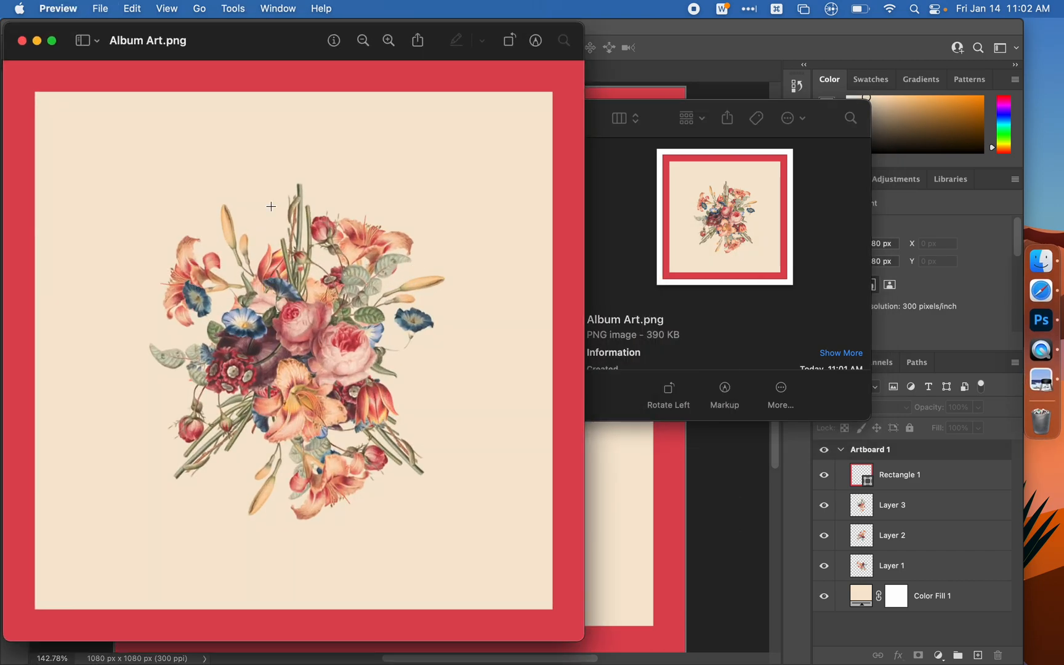
{"action": "left_click_drag", "start_coordinate": [271, 48], "coordinate": [523, 53]}
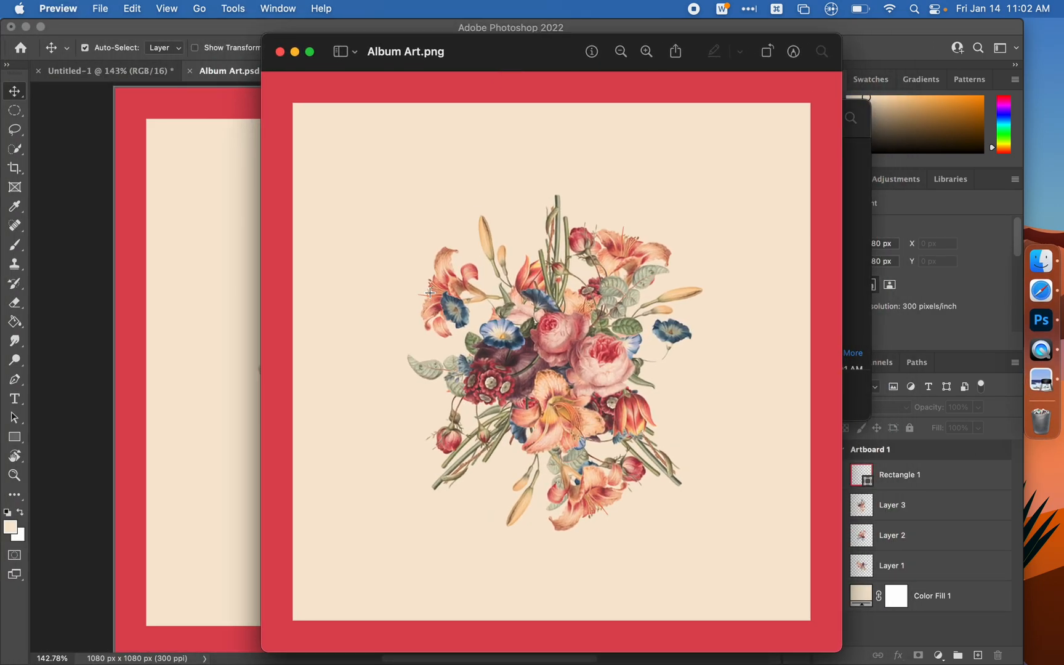